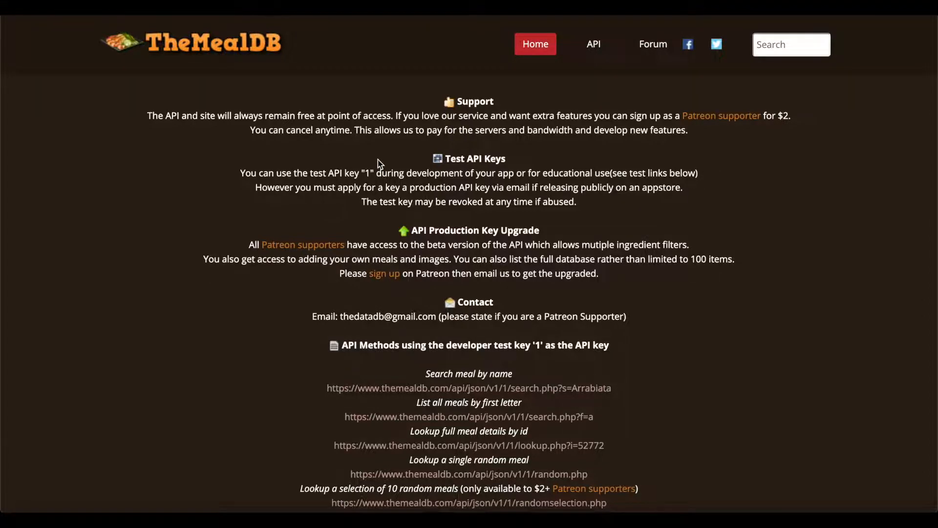
# Step: Look over TheMealDB API page, from its support and key terms to the list of API methods
pyautogui.scroll(-1, 378, 162)
pyautogui.scroll(1, 552, 333)
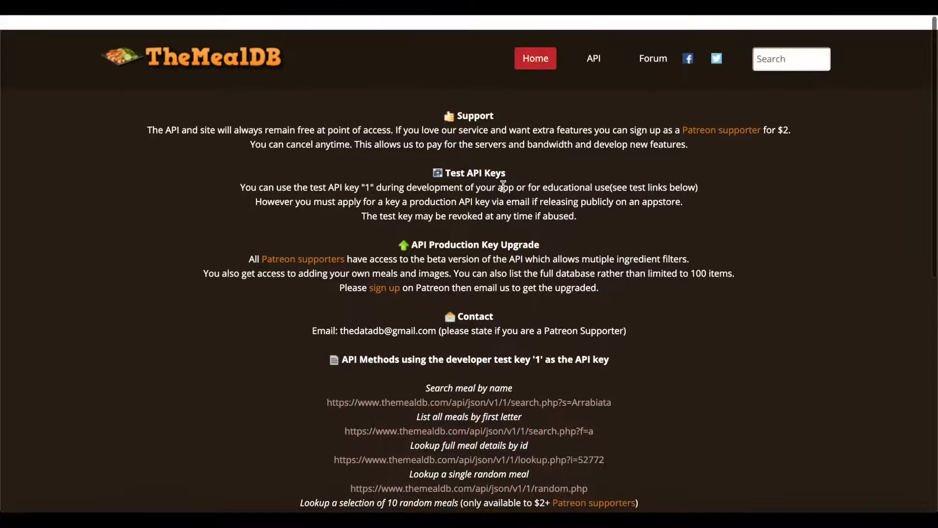
pyautogui.scroll(-4, 499, 185)
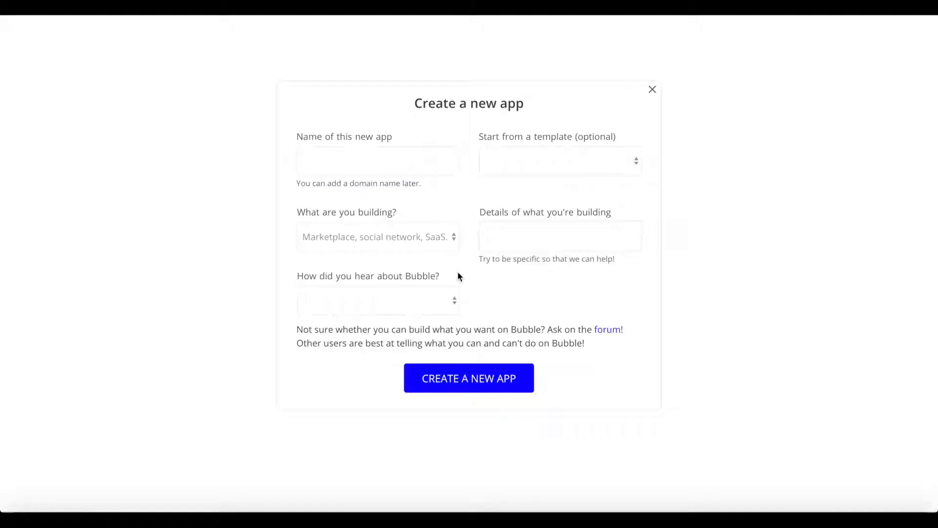
# Step: Create a new Bubble app named mealapidemo and start it with a blank page, dismissing the setup assistant
pyautogui.click(321, 157)
pyautogui.write('m')
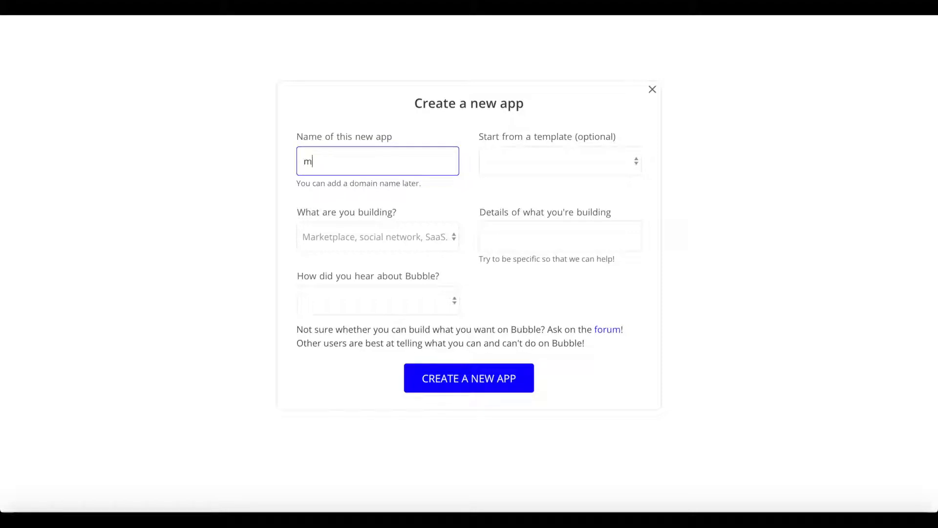
pyautogui.write('ealapidemo')
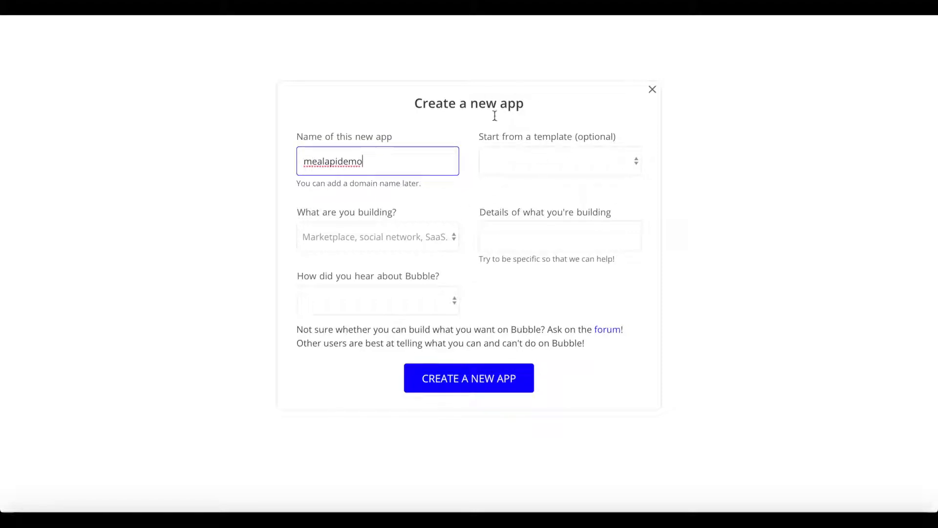
pyautogui.click(479, 264)
pyautogui.click(472, 384)
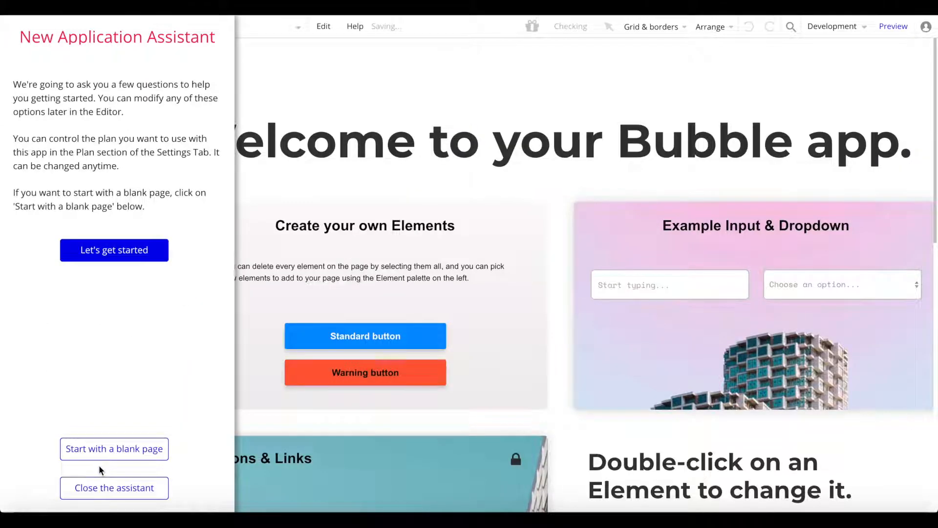
pyautogui.click(118, 446)
pyautogui.click(105, 487)
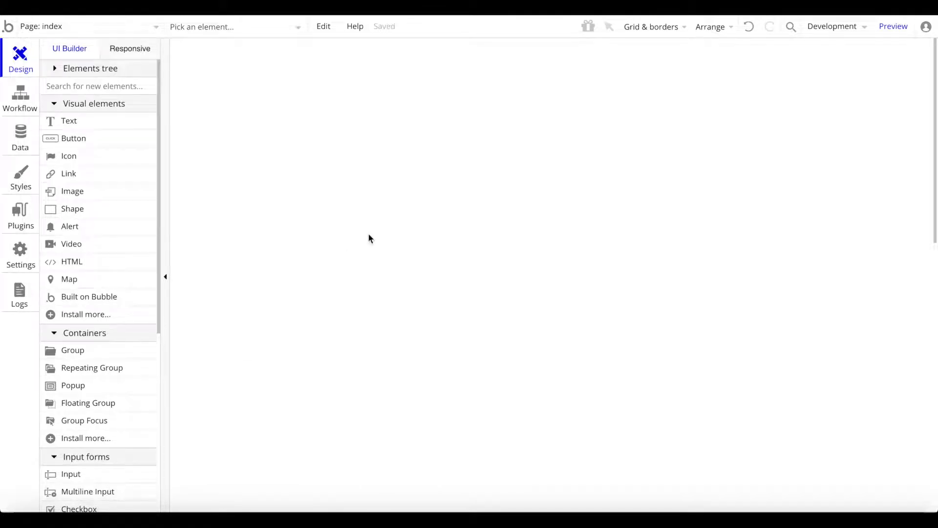
# Step: Set the index page's width to 900 and close its properties
pyautogui.doubleClick(452, 227)
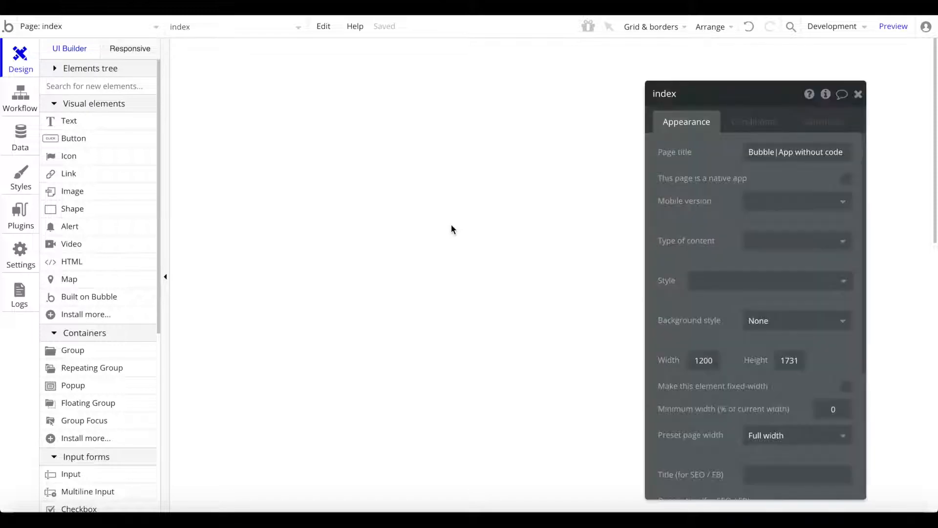
pyautogui.doubleClick(699, 359)
pyautogui.write('900')
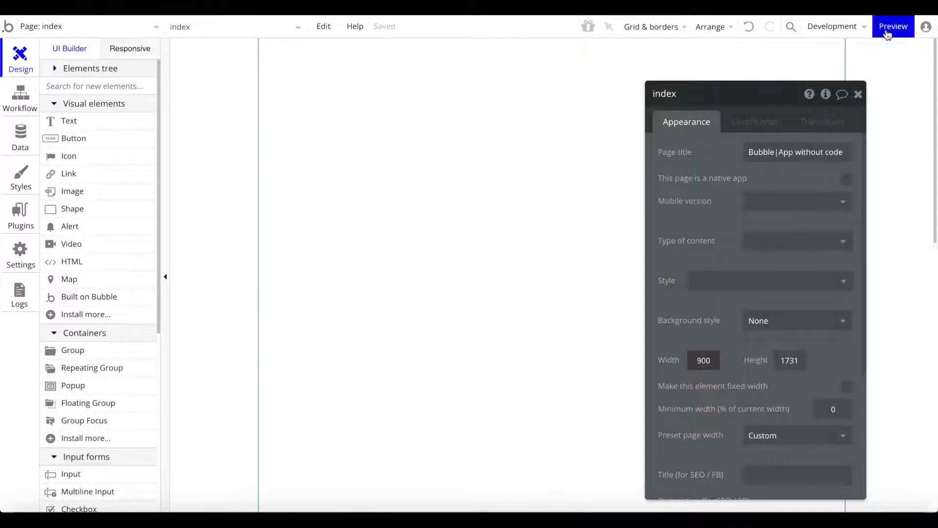
pyautogui.click(858, 93)
# Step: Give the index page a linear gradient background starting with #003CFF and ending with #0091FF
pyautogui.doubleClick(625, 128)
pyautogui.click(790, 320)
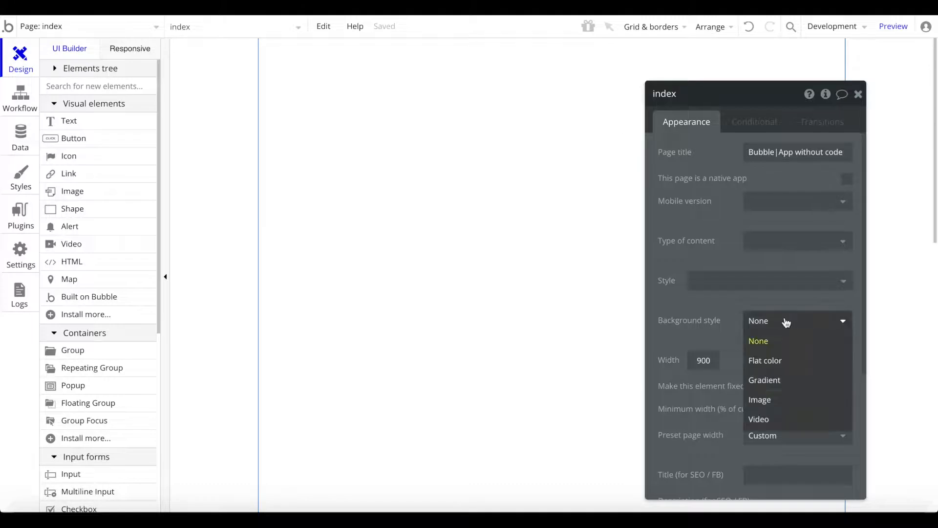
pyautogui.click(782, 379)
pyautogui.scroll(-1, 808, 323)
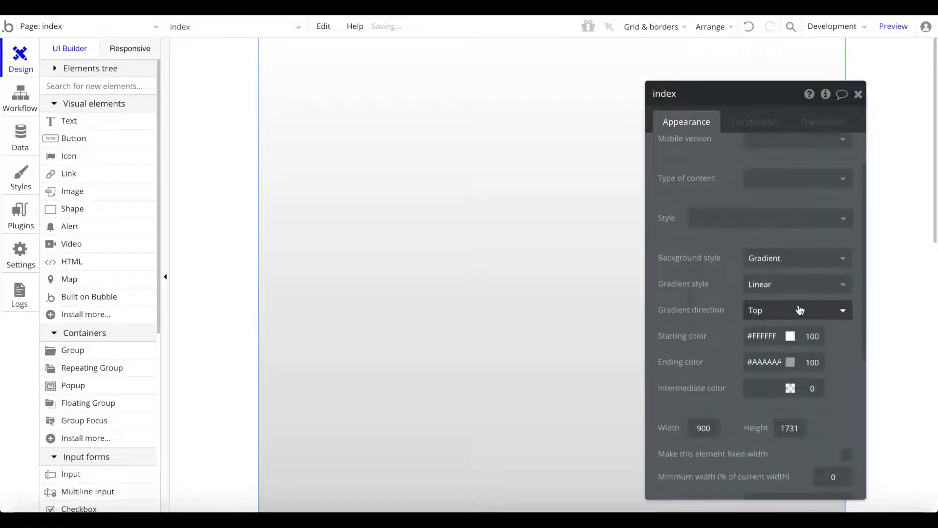
pyautogui.click(790, 337)
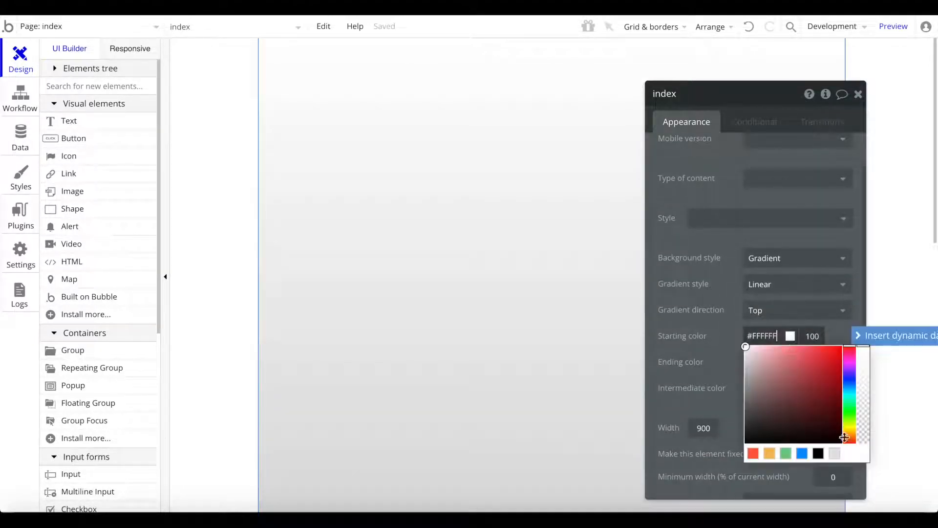
pyautogui.click(802, 453)
pyautogui.click(851, 383)
pyautogui.click(813, 336)
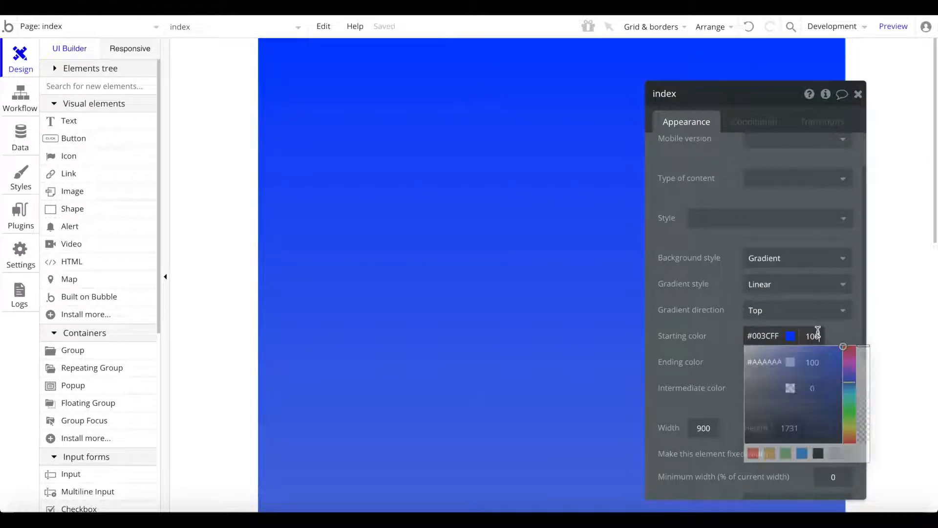
pyautogui.click(790, 362)
pyautogui.click(802, 480)
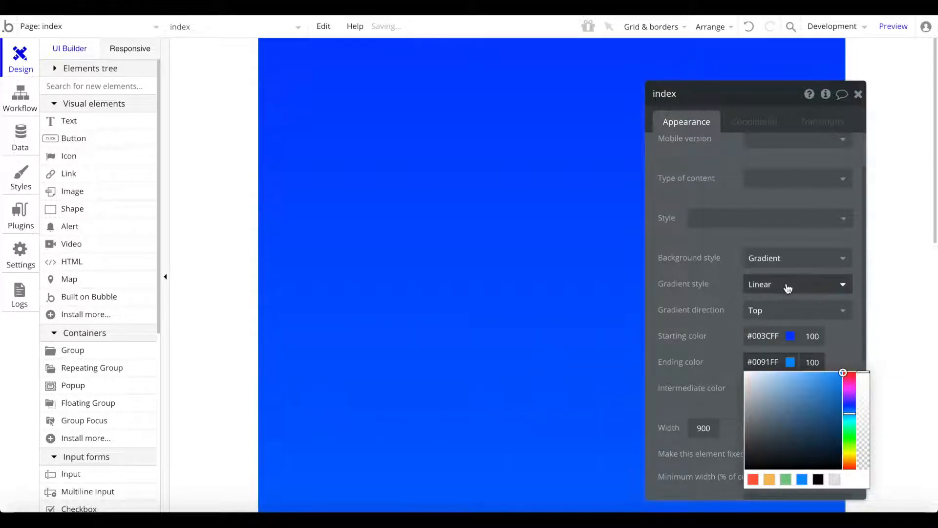
pyautogui.click(730, 320)
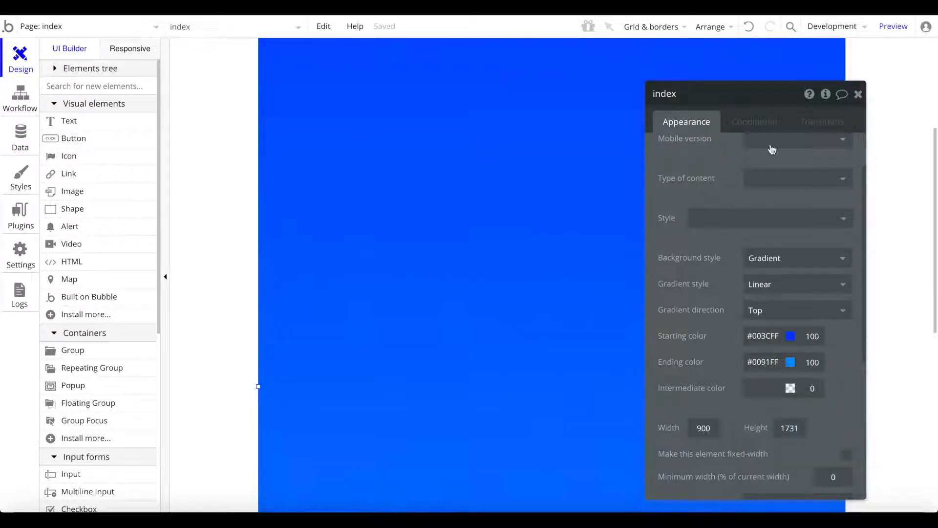
pyautogui.click(858, 94)
# Step: Shorten the index page by moving its lower edge upward
pyautogui.scroll(-5, 645, 264)
pyautogui.moveTo(552, 478); pyautogui.dragTo(557, 153)
pyautogui.scroll(-5, 548, 430)
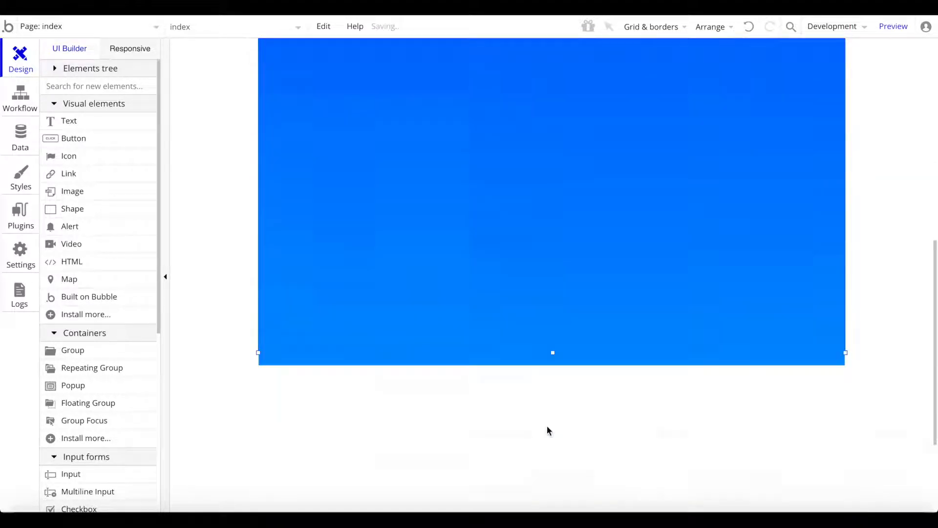
pyautogui.scroll(5, 554, 255)
# Step: Add a wide text element across the top of the page reading "Random Meal Generator App"
pyautogui.click(89, 123)
pyautogui.moveTo(373, 56); pyautogui.dragTo(767, 108)
pyautogui.rightClick(620, 78)
pyautogui.click(691, 402)
pyautogui.write('Random Meal Generator Aoo')
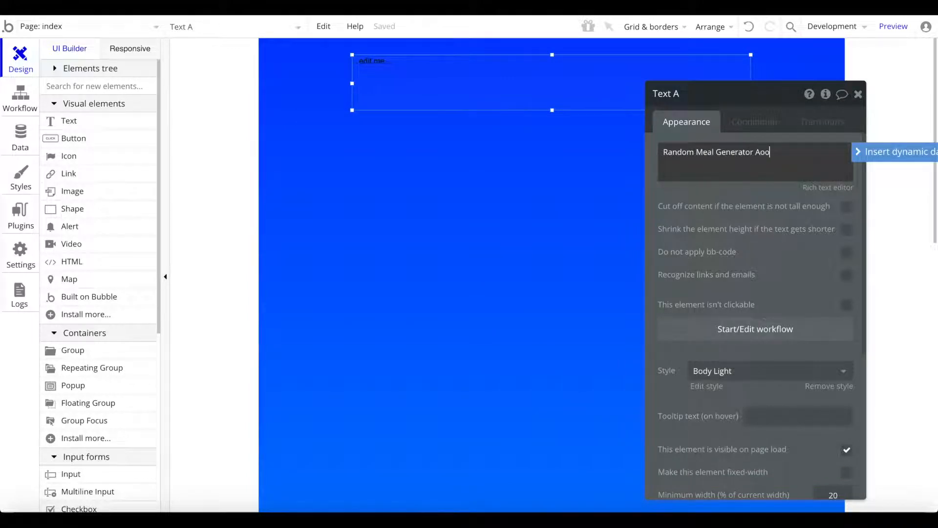
pyautogui.press('BackSpace')
pyautogui.write('pp')
# Step: Remove the title text's preset style and format it centred, at font size 40, in white #FFFFFF
pyautogui.click(825, 391)
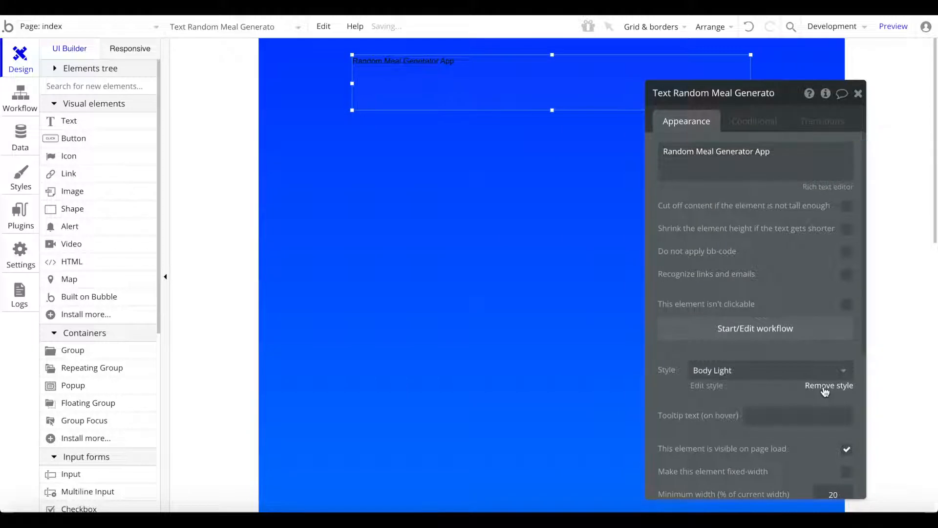
pyautogui.click(825, 390)
pyautogui.click(757, 435)
pyautogui.doubleClick(819, 410)
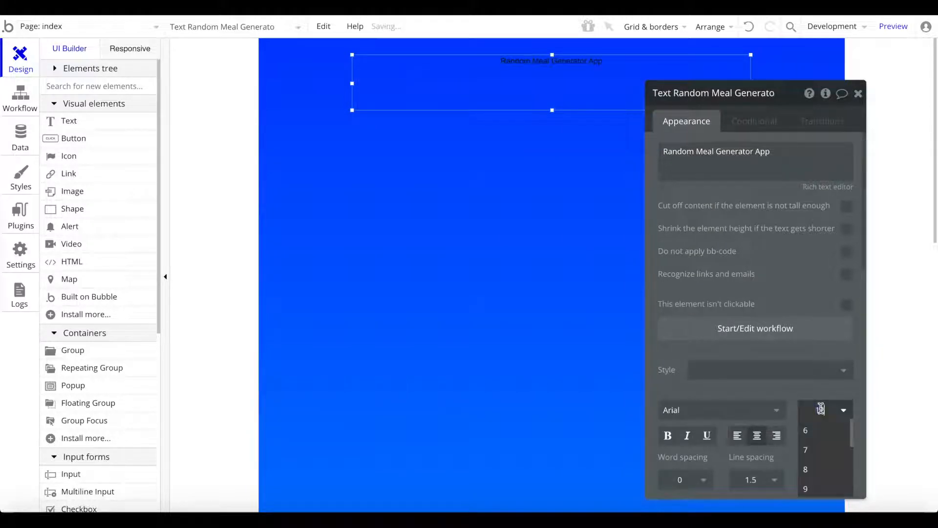
pyautogui.write('40')
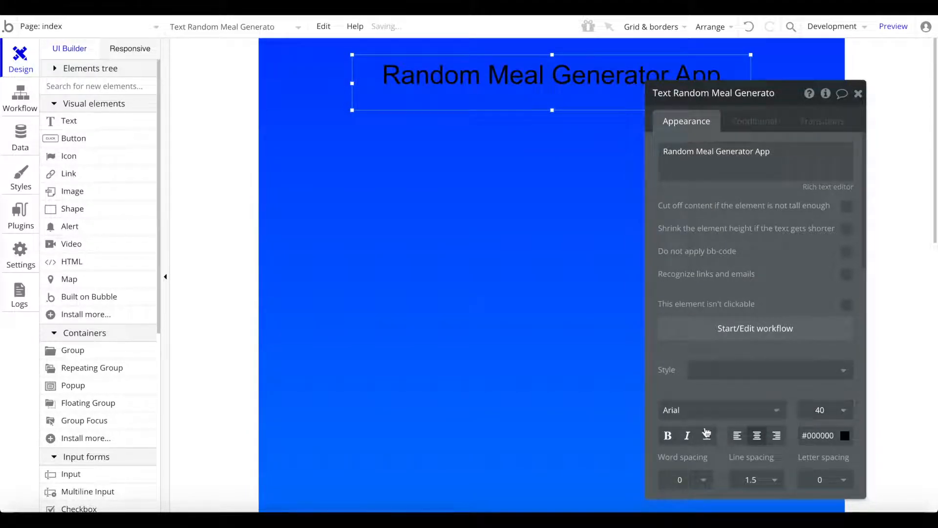
pyautogui.click(834, 437)
pyautogui.click(797, 392)
pyautogui.rightClick(570, 119)
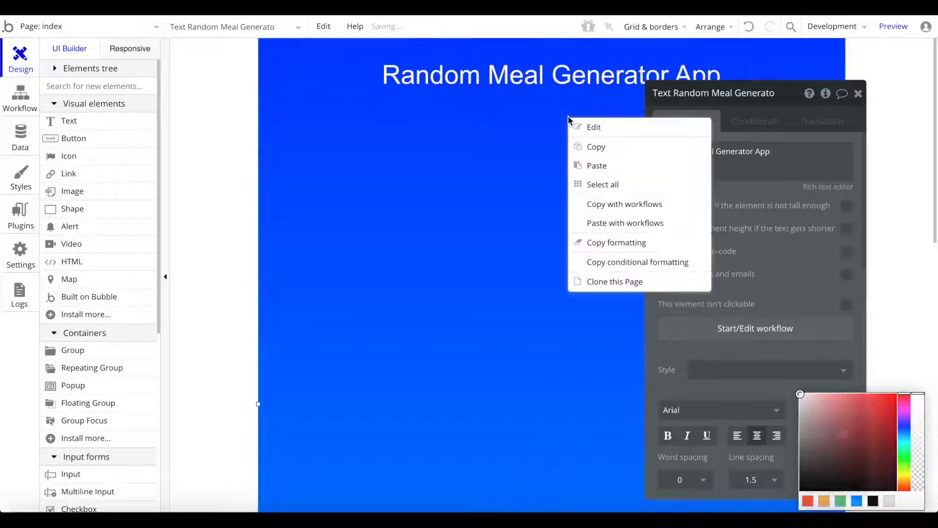
pyautogui.rightClick(569, 93)
pyautogui.click(621, 419)
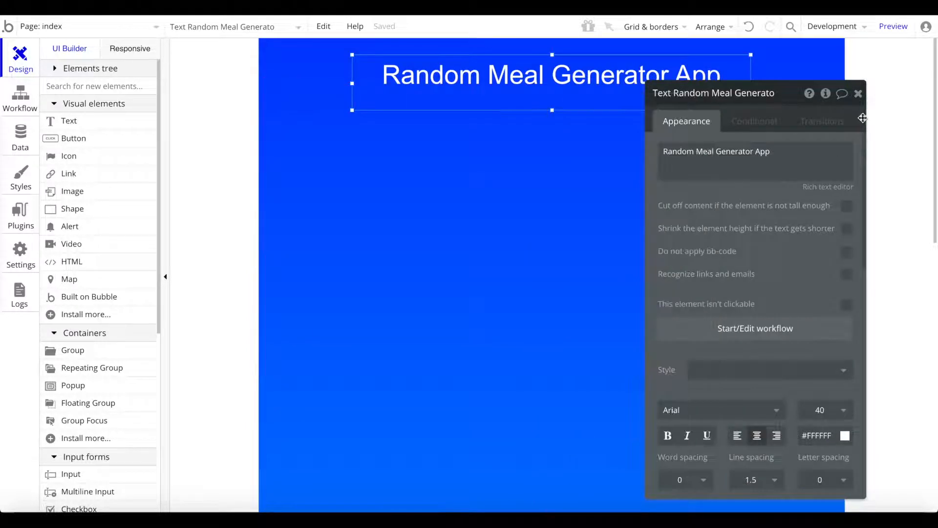
pyautogui.click(859, 95)
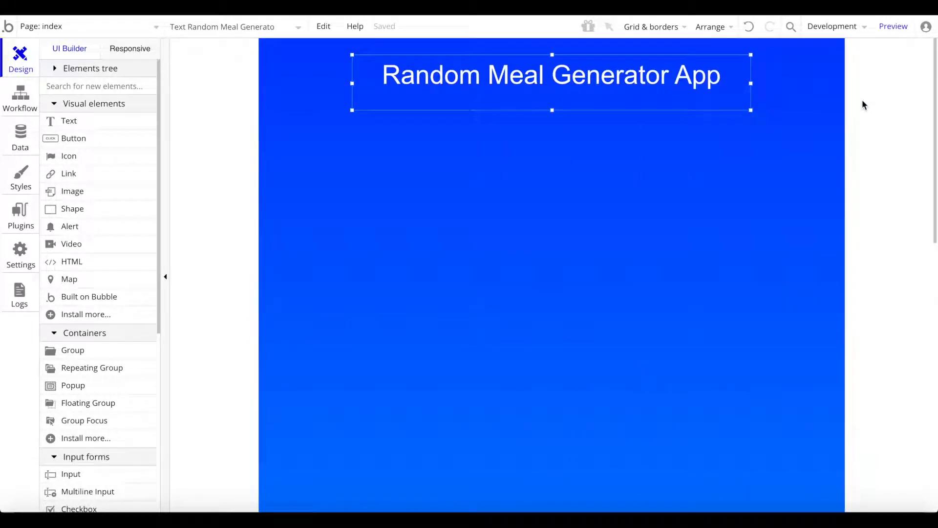
pyautogui.click(732, 255)
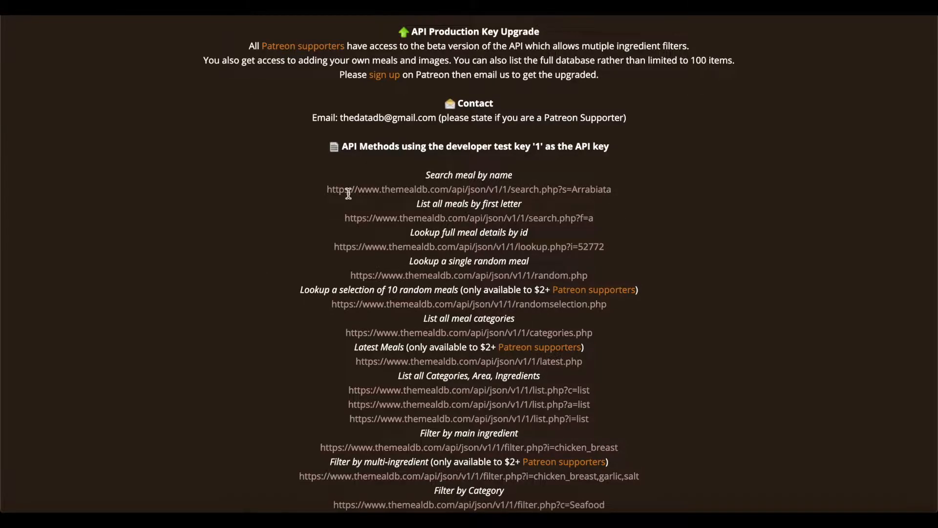
# Step: Switch to TheMealDB API page and review the support terms, test key rules and the list of API methods
pyautogui.scroll(5, 352, 195)
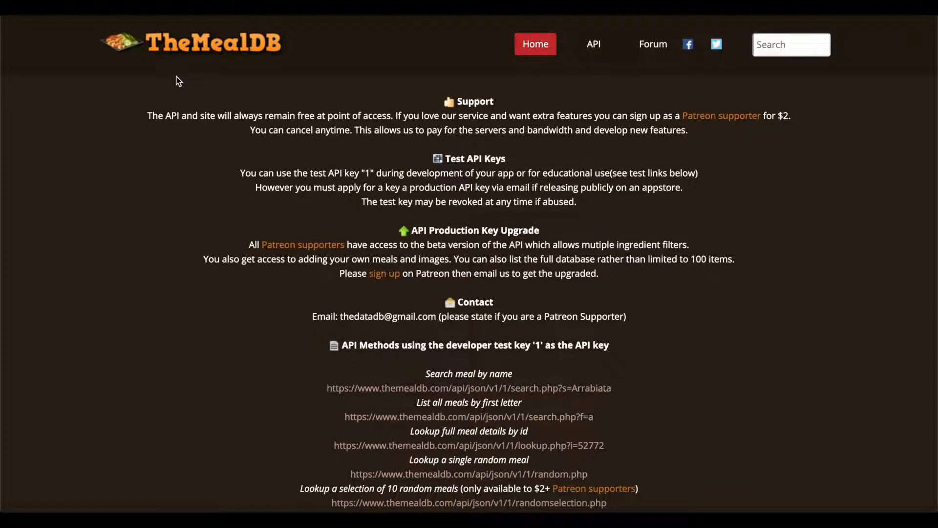
pyautogui.scroll(-1, 310, 115)
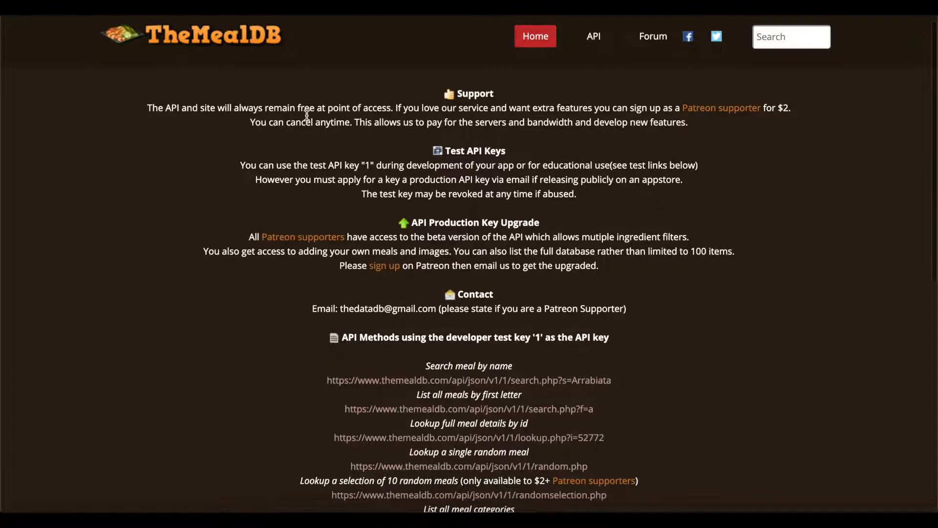
pyautogui.scroll(-3, 430, 329)
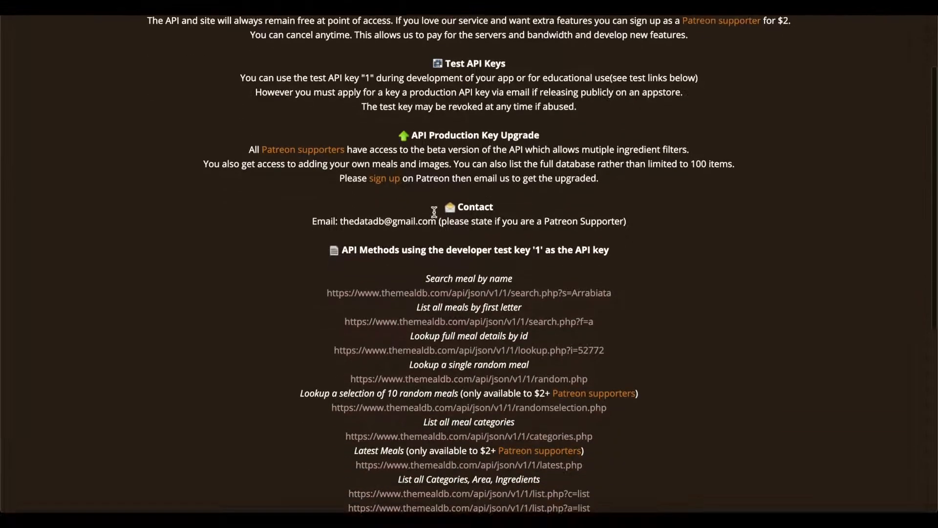
pyautogui.scroll(-4, 475, 318)
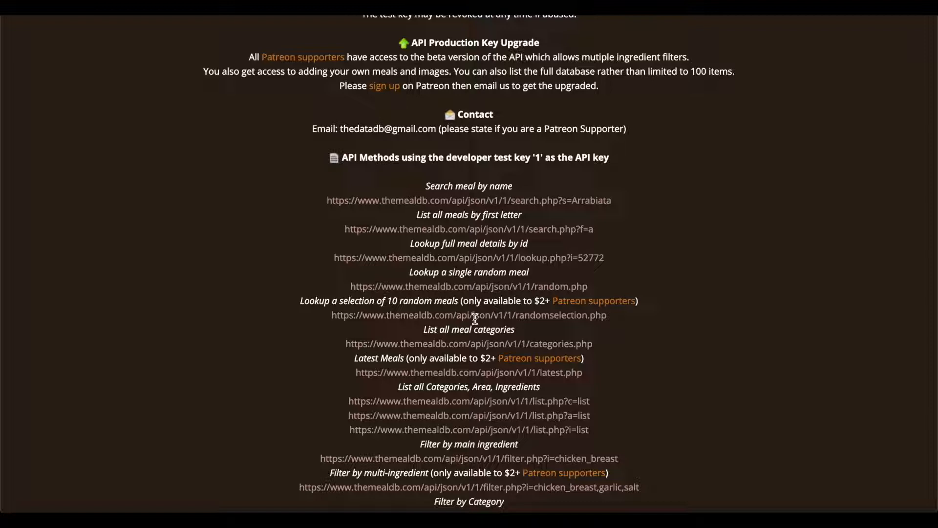
pyautogui.scroll(-1, 491, 275)
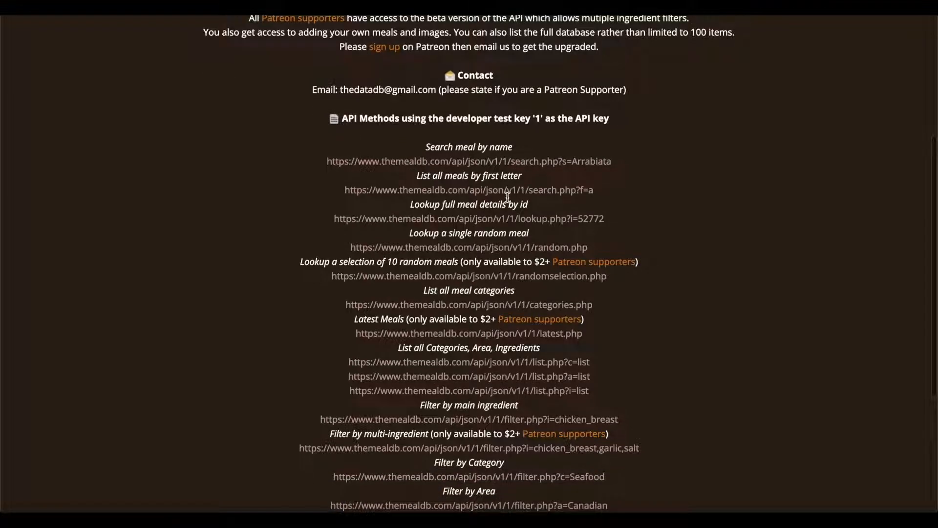
pyautogui.tripleClick(446, 249)
pyautogui.click(446, 250)
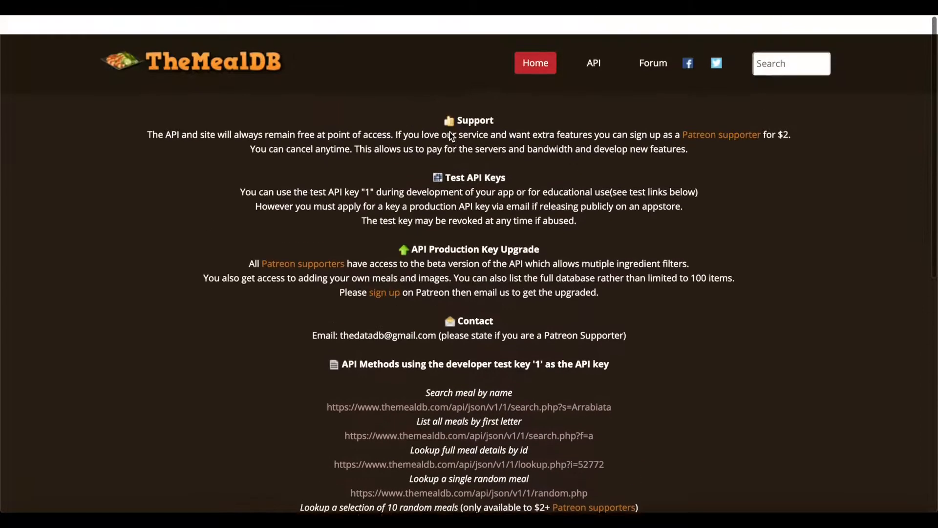
pyautogui.scroll(5, 502, 182)
pyautogui.scroll(-4, 521, 399)
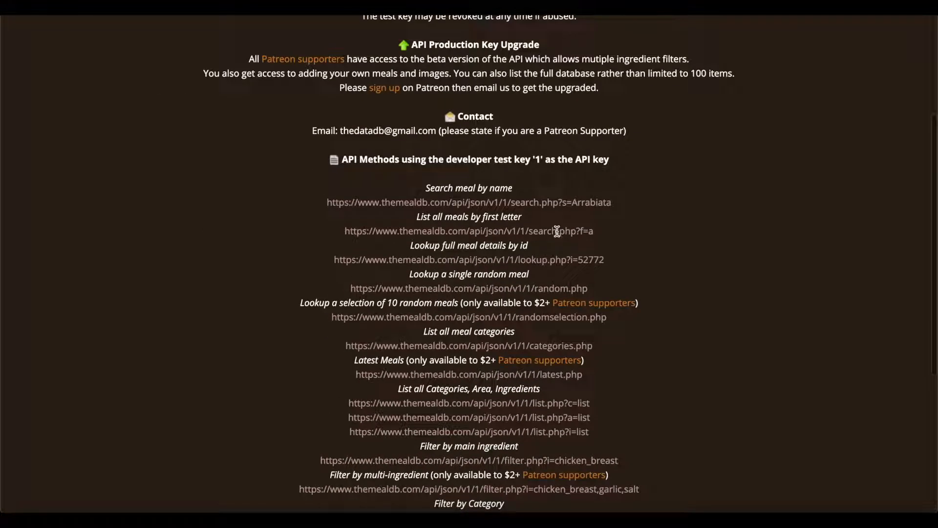
# Step: Examine the endpoints for searching a meal by name, listing meals by first letter and looking up full details by id
pyautogui.moveTo(328, 202); pyautogui.dragTo(575, 201)
pyautogui.click(575, 198)
pyautogui.doubleClick(574, 198)
pyautogui.click(581, 226)
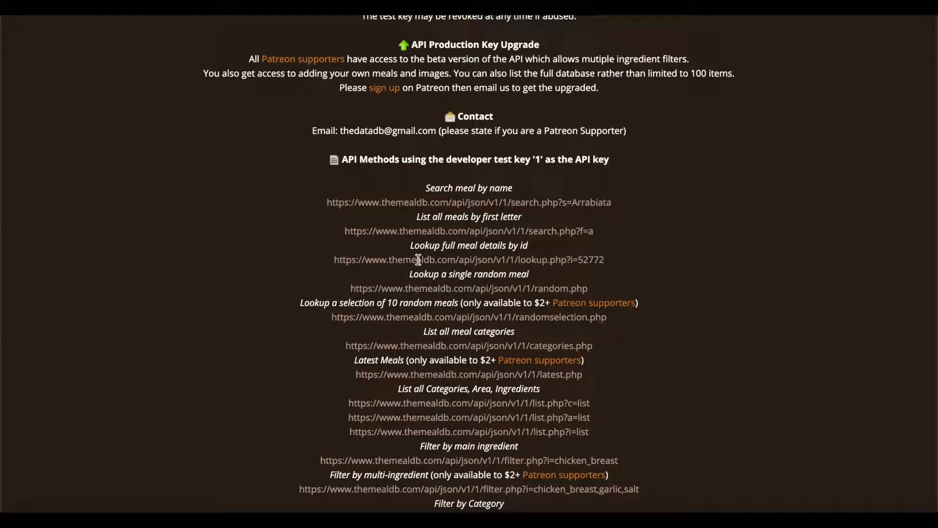
pyautogui.moveTo(368, 238); pyautogui.dragTo(637, 240)
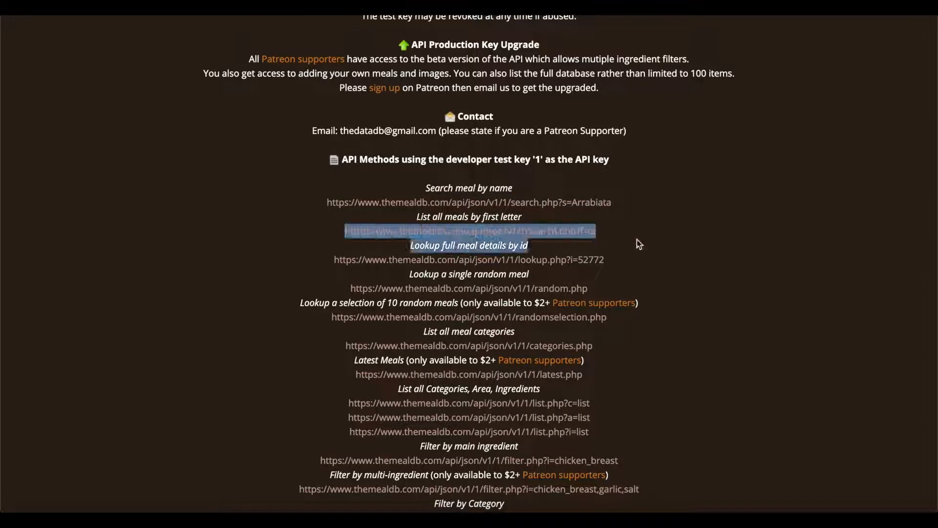
pyautogui.click(429, 262)
pyautogui.tripleClick(428, 267)
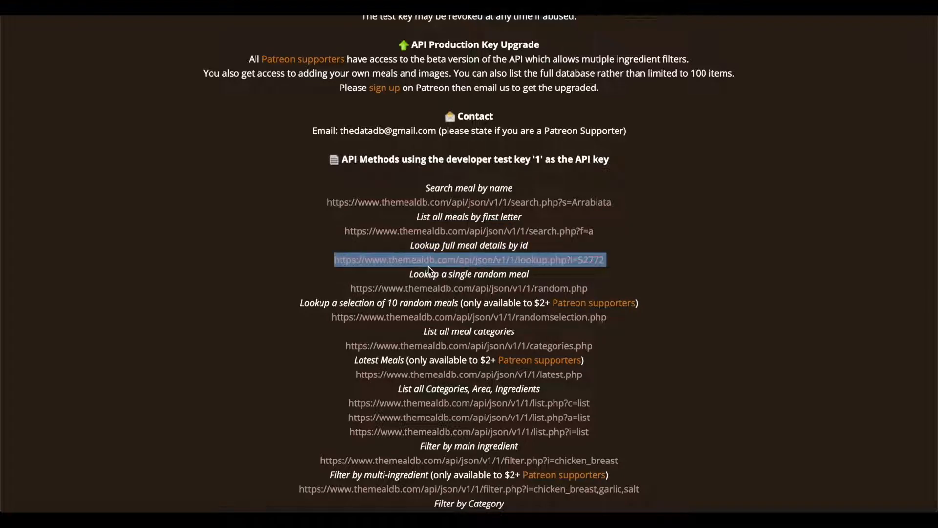
# Step: Copy the random.php endpoint URL listed for looking up a single random meal
pyautogui.scroll(-1, 428, 270)
pyautogui.tripleClick(425, 277)
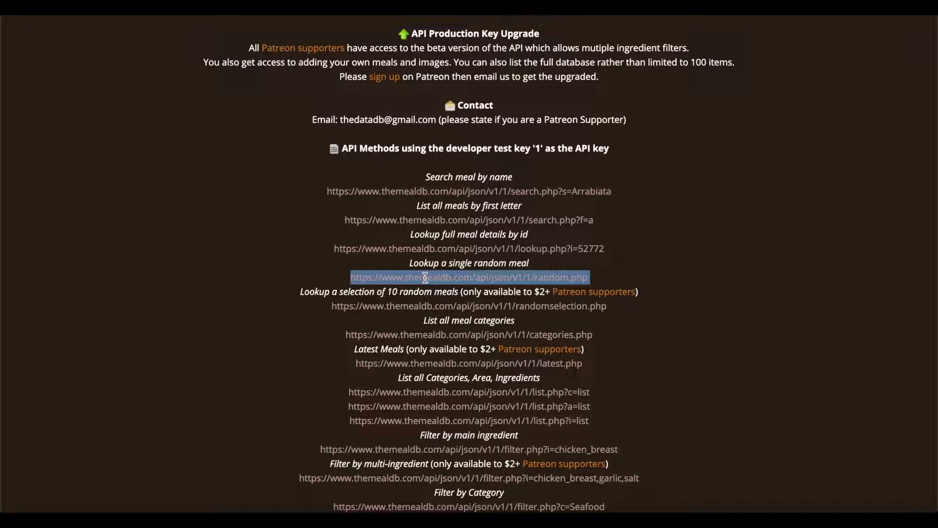
pyautogui.click(543, 229)
pyautogui.tripleClick(461, 277)
pyautogui.click(460, 278)
pyautogui.tripleClick(435, 279)
pyautogui.hotkey('ctrl', 'c')
pyautogui.click(435, 279)
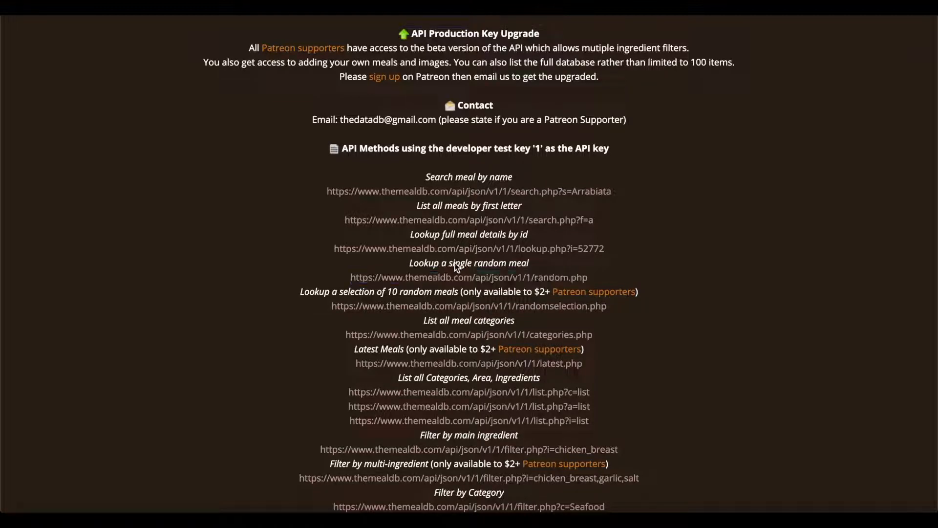
# Step: Open the copied random.php endpoint in a new browser tab and examine the structure of the returned meal JSON
pyautogui.hotkey('ctrl', 't')
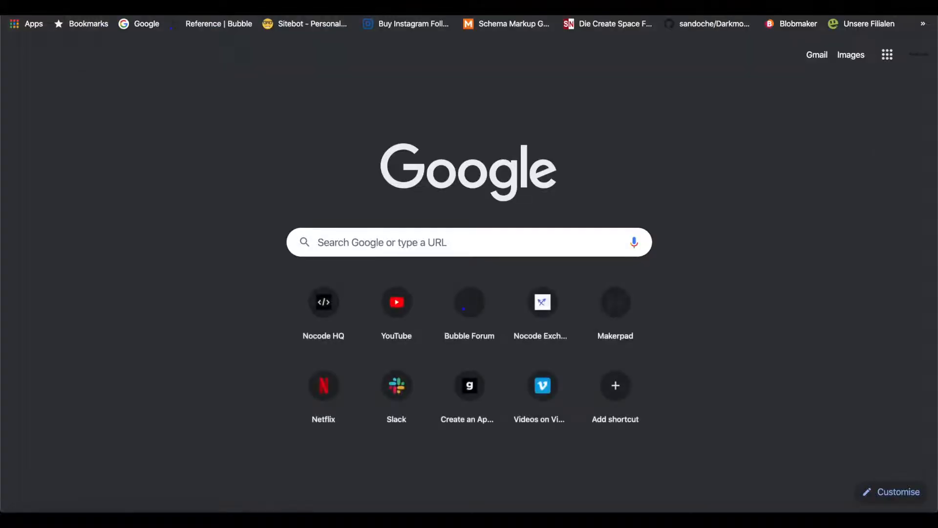
pyautogui.hotkey('ctrl', 'v')
pyautogui.press('Return')
pyautogui.hotkey('ctrl', 'a')
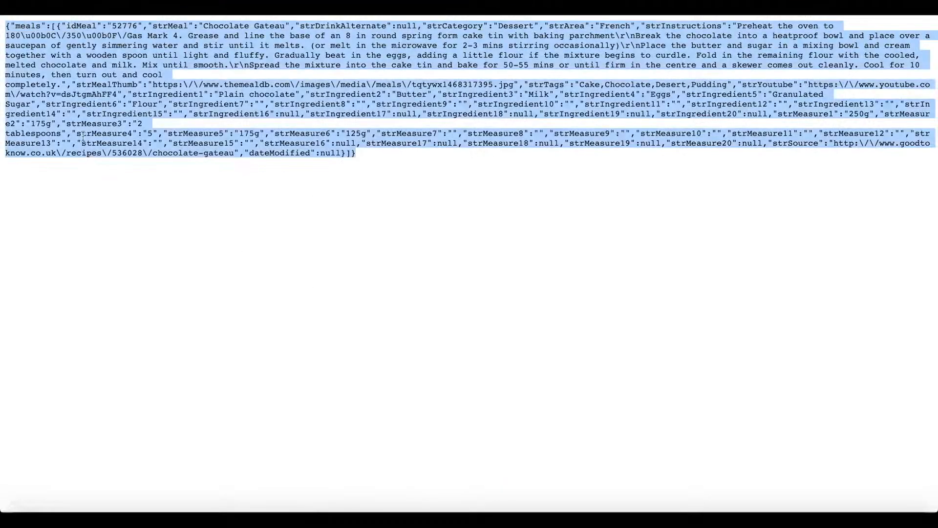
pyautogui.click(83, 137)
pyautogui.moveTo(479, 226); pyautogui.dragTo(58, 29)
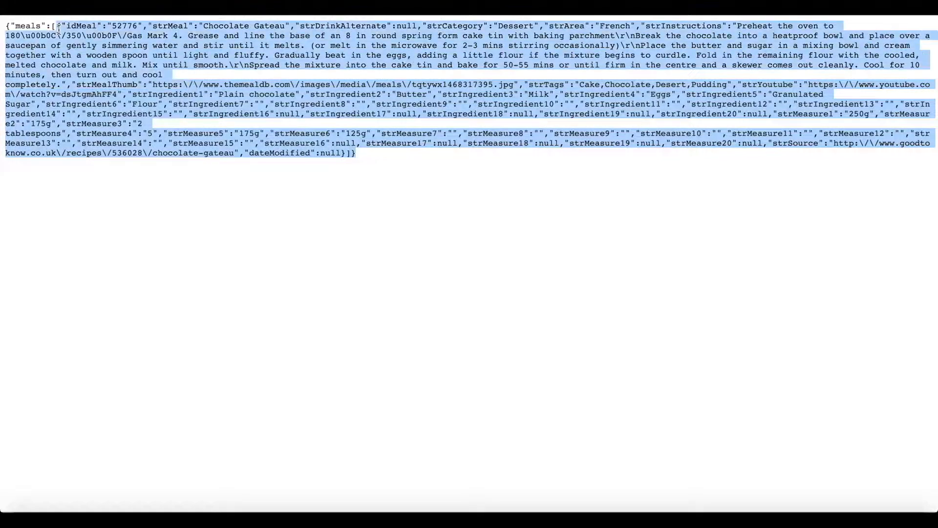
pyautogui.click(354, 186)
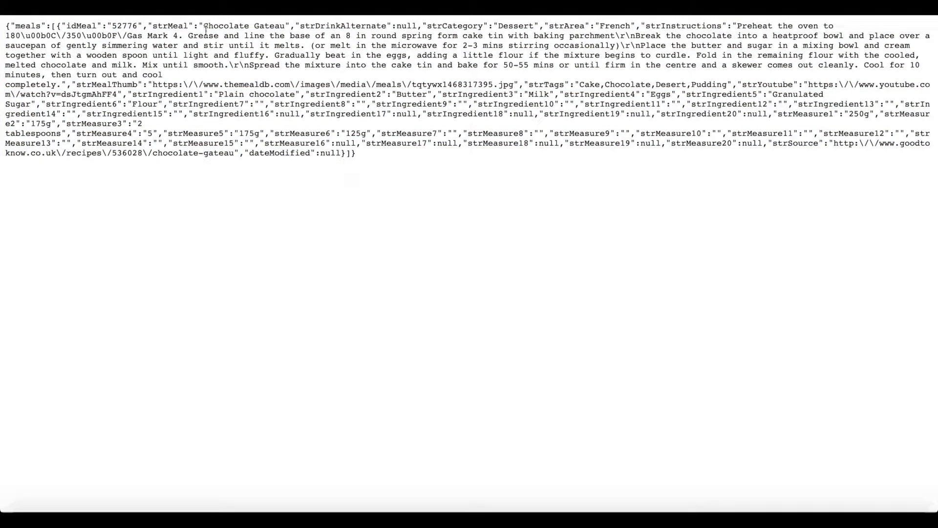
pyautogui.moveTo(192, 27); pyautogui.dragTo(931, 114)
pyautogui.click(379, 159)
pyautogui.press('super+r')
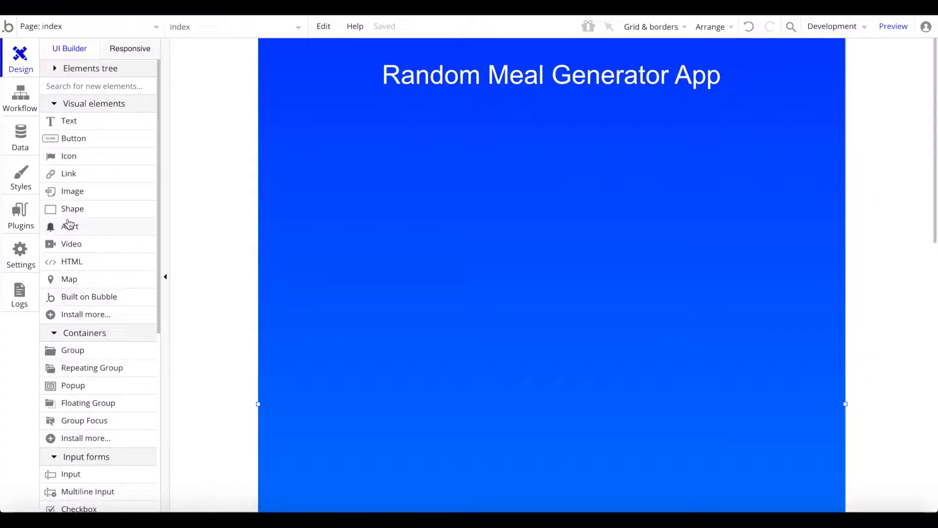
# Step: Switch to the Bubble editor, search the plugins for "api con" and install the API Connector by Bubble
pyautogui.moveTo(69, 224)
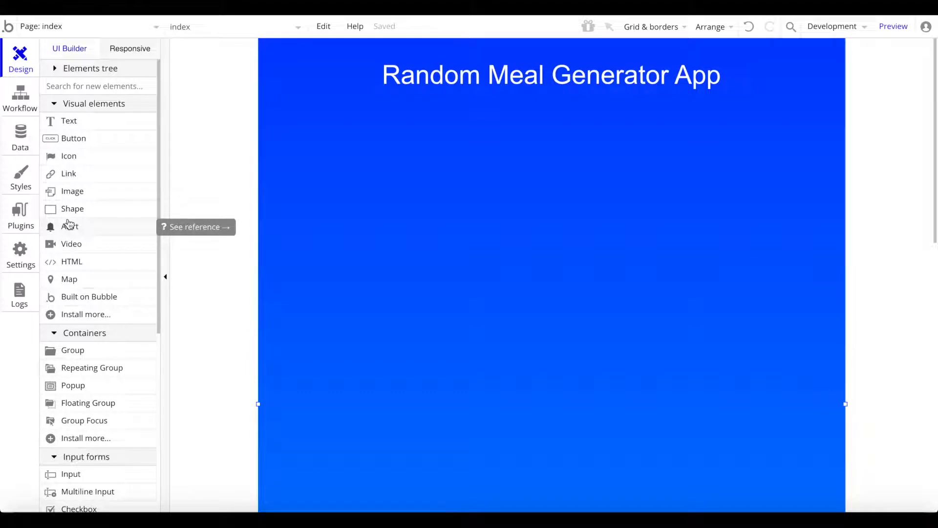
pyautogui.click(20, 211)
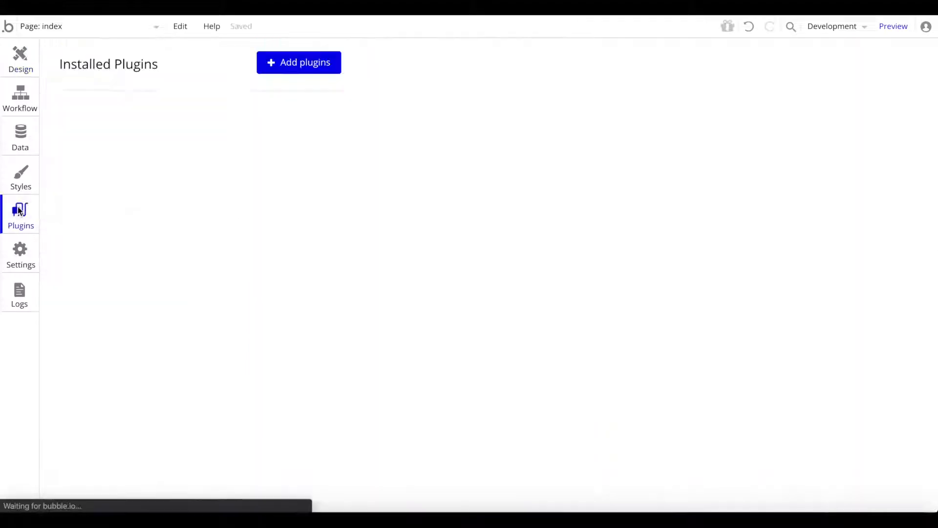
pyautogui.click(310, 65)
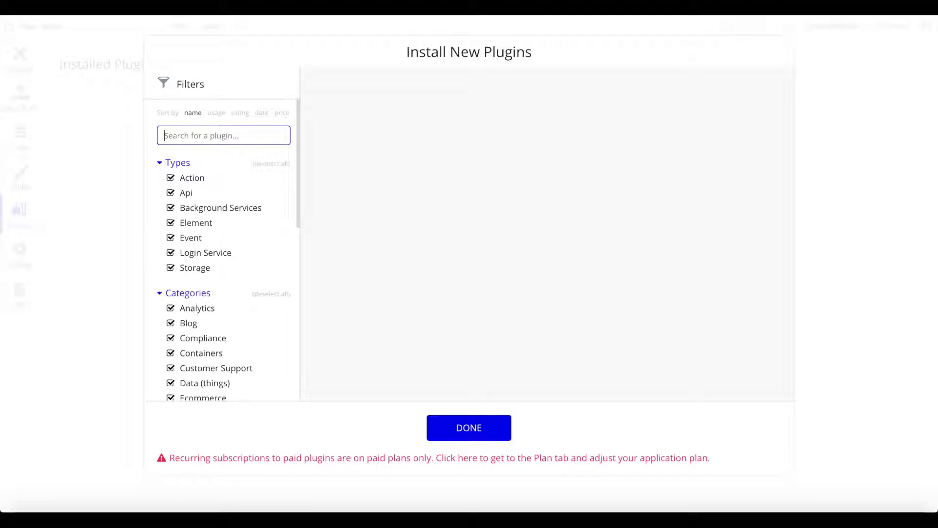
pyautogui.write('api con')
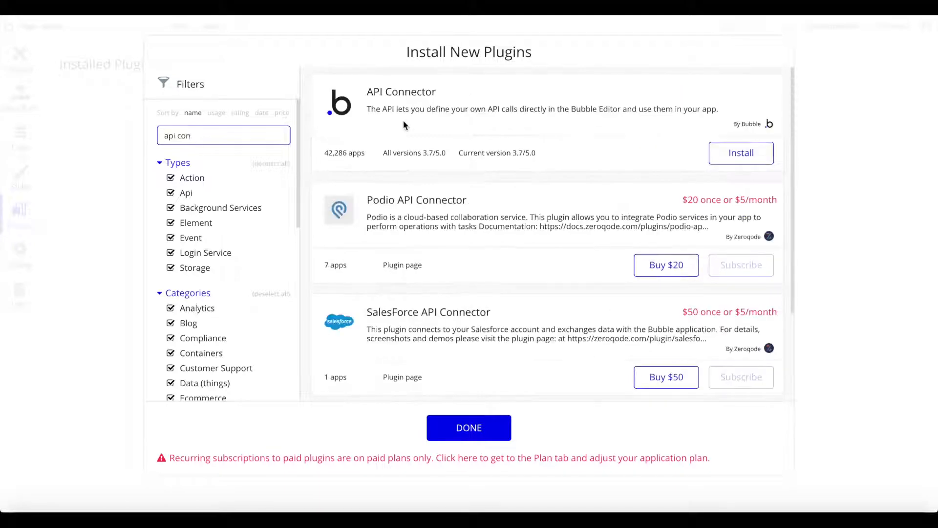
pyautogui.click(741, 153)
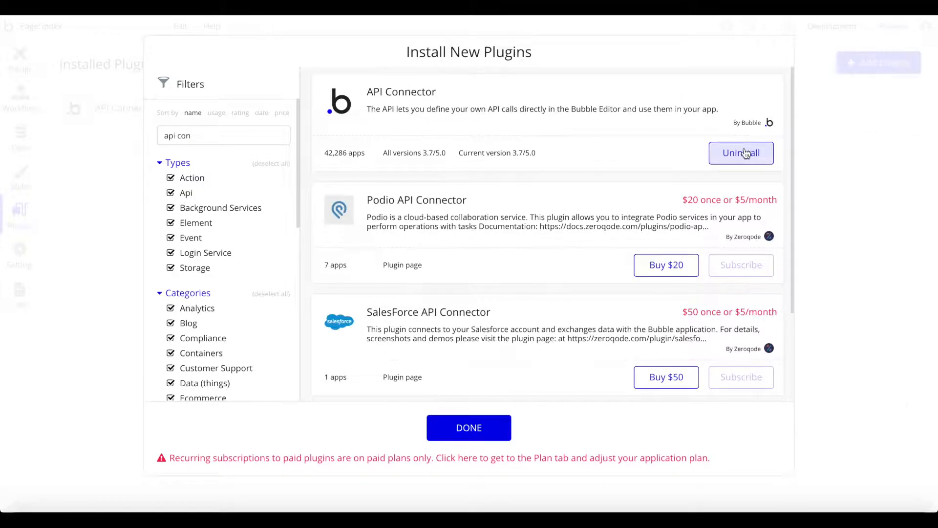
pyautogui.click(835, 189)
# Step: Add an API to the API Connector and name it "Meal Databse"
pyautogui.scroll(-1, 644, 132)
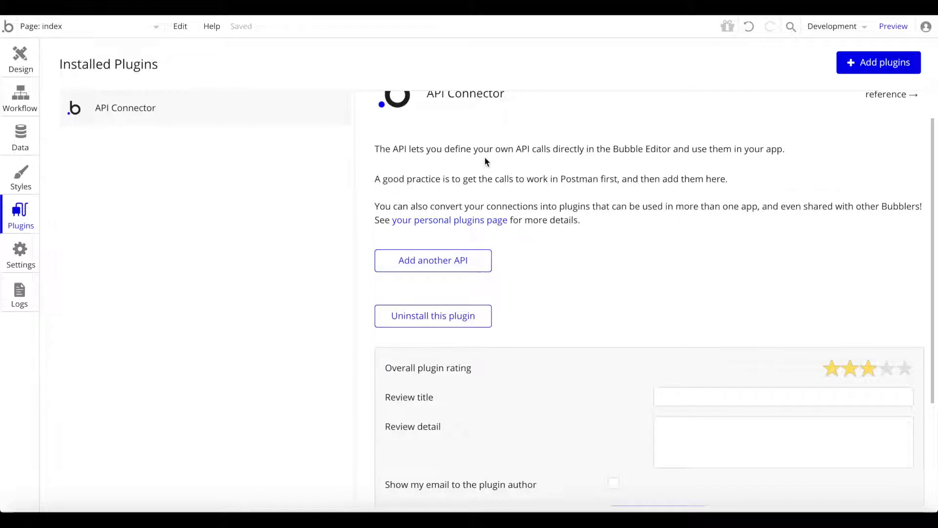
pyautogui.scroll(-1, 485, 158)
pyautogui.click(431, 234)
pyautogui.click(531, 250)
pyautogui.hotkey('ctrl', 'shift', 'Left')
pyautogui.hotkey('ctrl', 'shift', 'Left')
pyautogui.write('Mea')
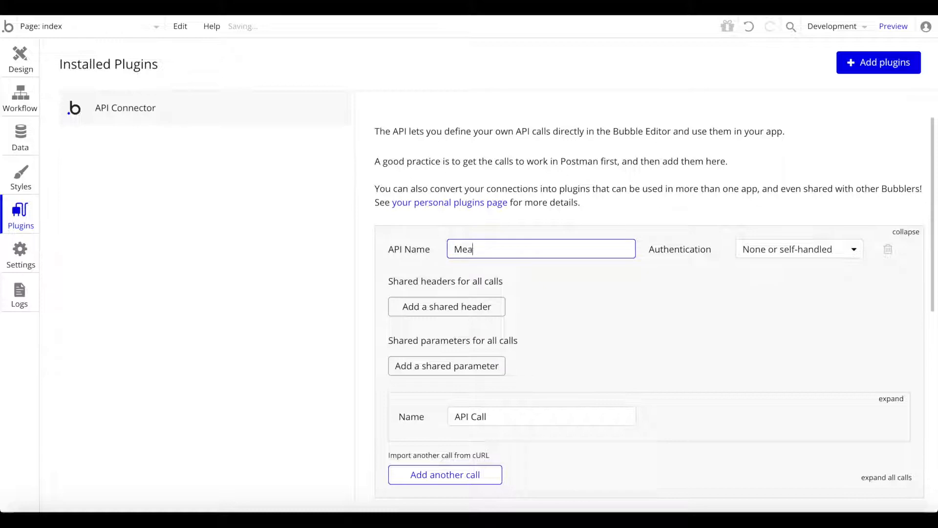
pyautogui.write('l Databse')
pyautogui.click(560, 353)
pyautogui.scroll(-1, 659, 279)
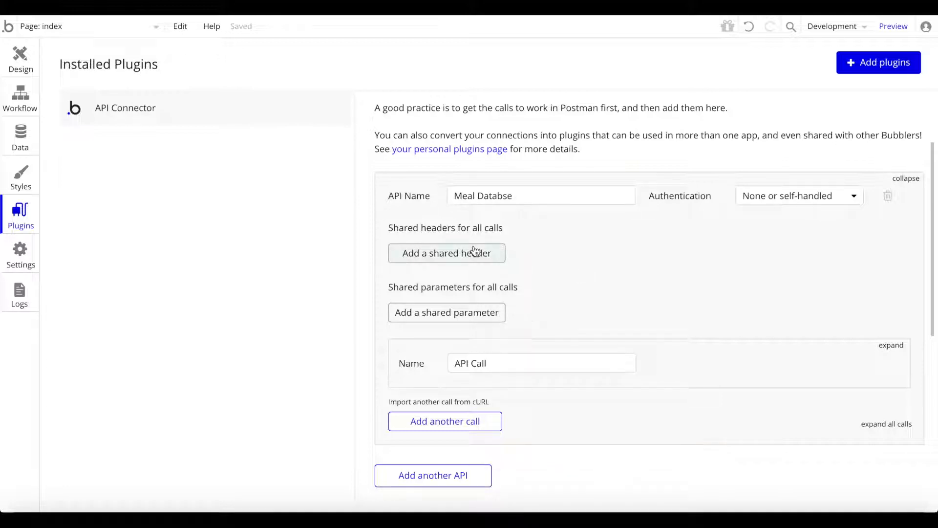
pyautogui.click(491, 256)
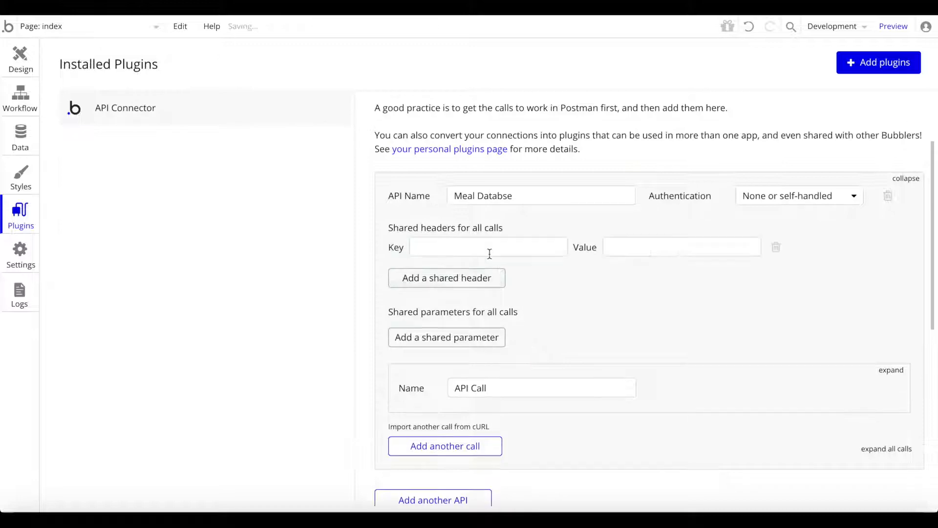
pyautogui.click(493, 251)
pyautogui.click(659, 252)
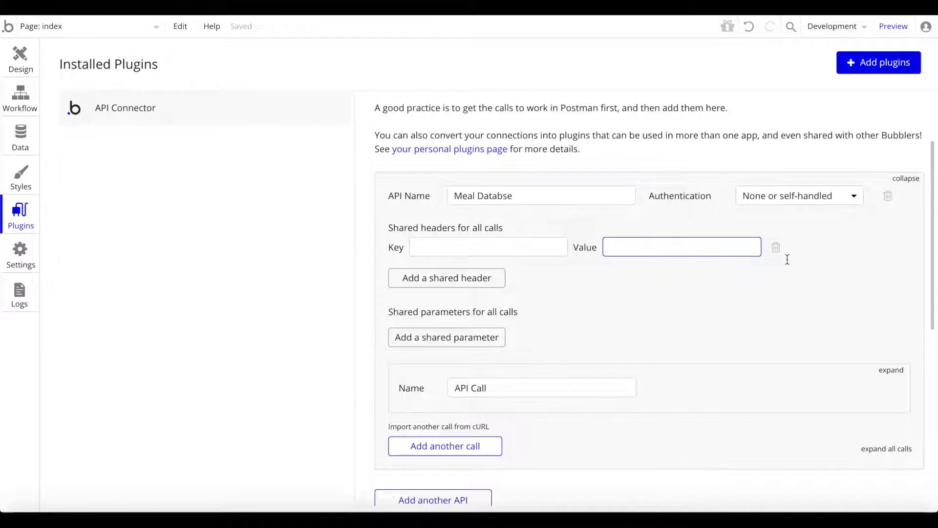
pyautogui.click(776, 248)
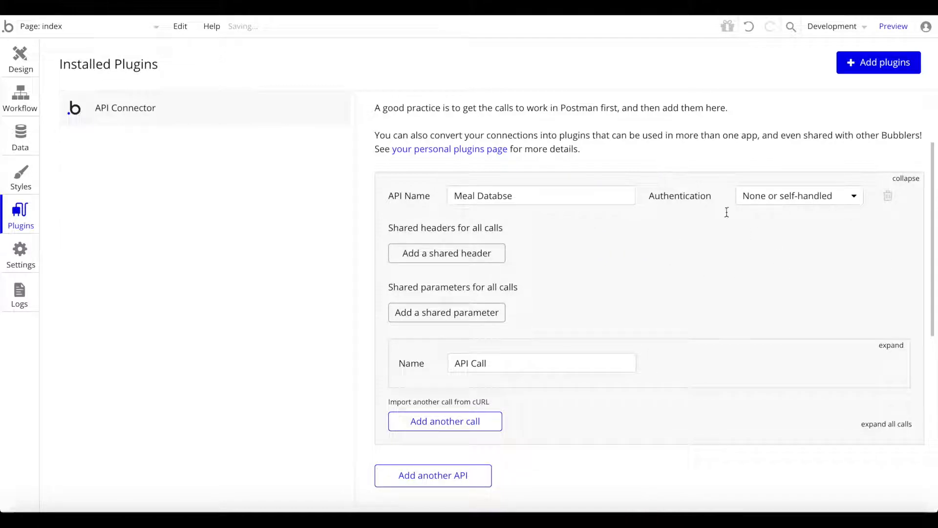
# Step: Expand the default API call of the meal API and rename it "Random Meal"
pyautogui.scroll(-2, 564, 230)
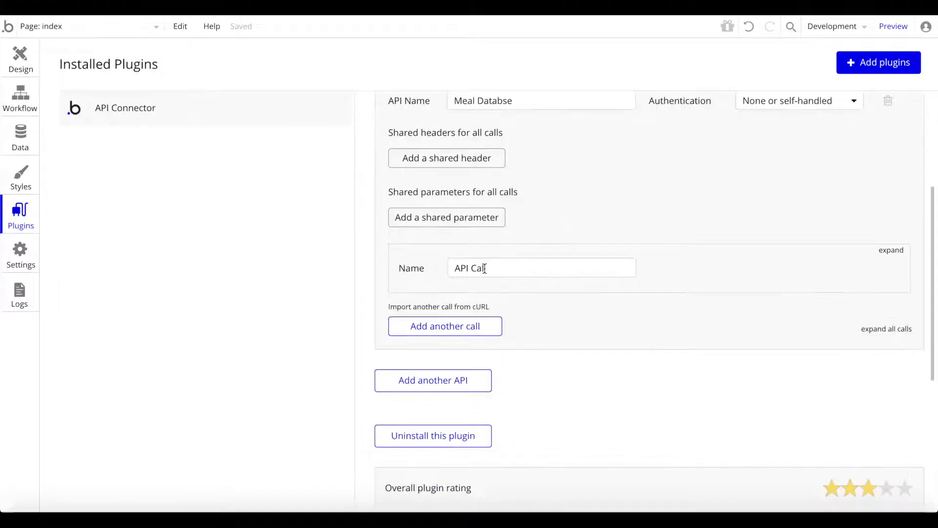
pyautogui.click(892, 250)
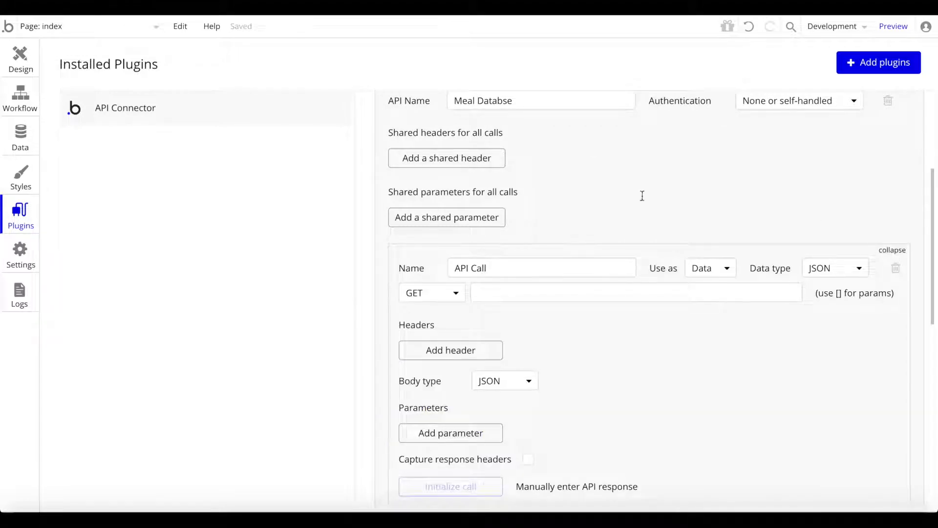
pyautogui.scroll(-1, 620, 245)
pyautogui.click(515, 209)
pyautogui.hotkey('ctrl', 'shift', 'Right')
pyautogui.hotkey('ctrl', 'shift', 'Right')
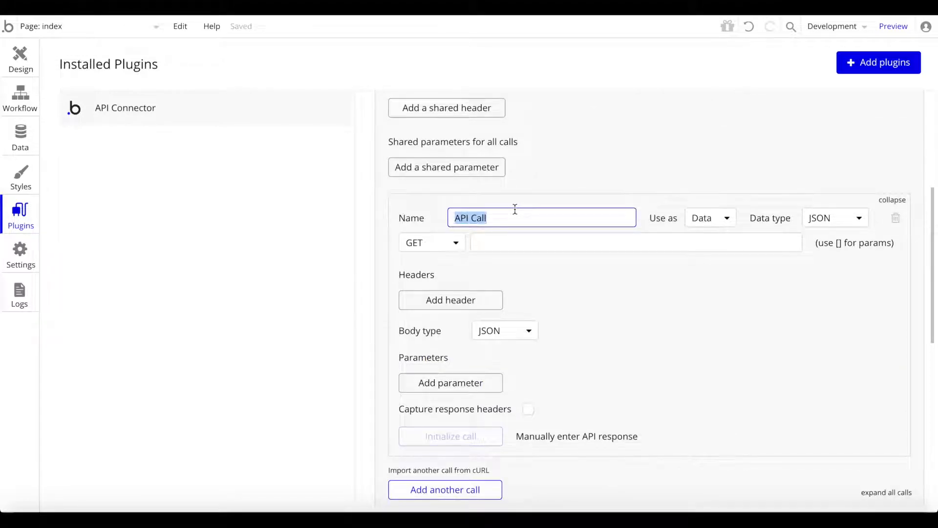
pyautogui.write('Random Meal')
pyautogui.click(536, 263)
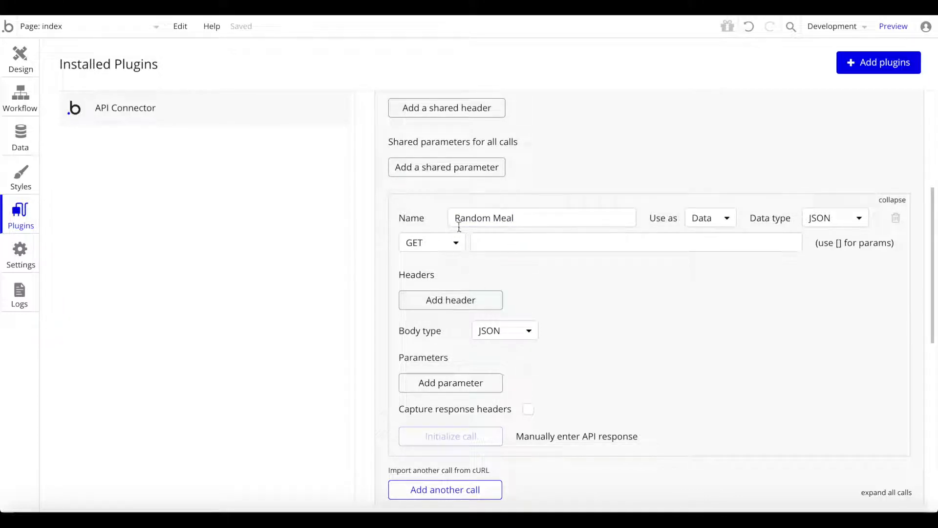
pyautogui.click(422, 247)
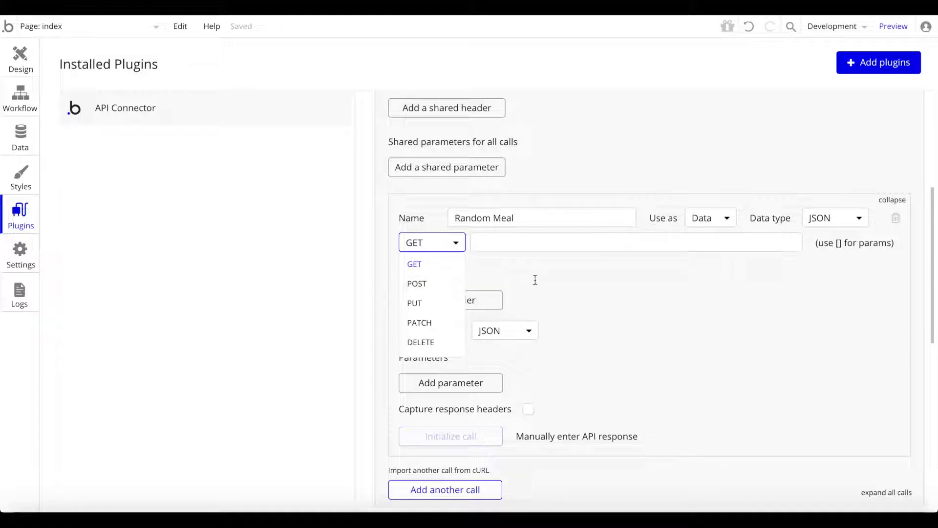
pyautogui.click(450, 243)
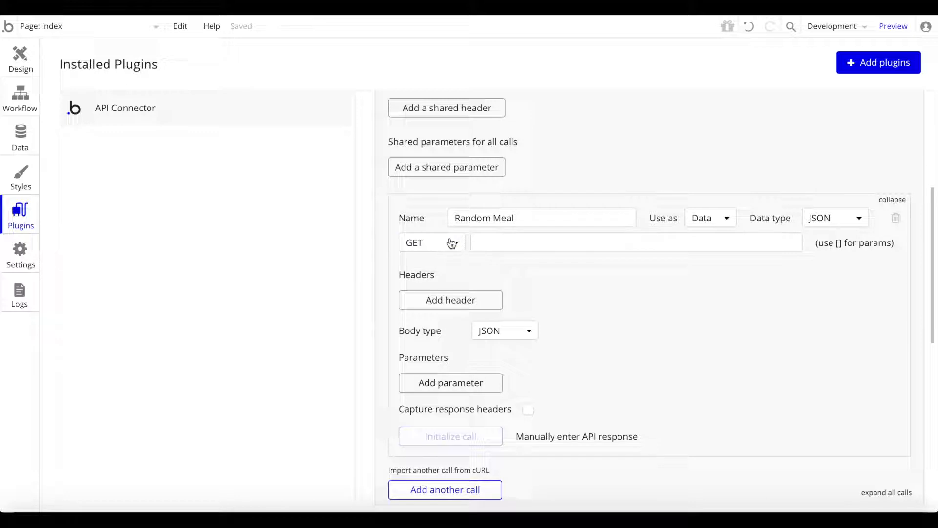
pyautogui.click(543, 242)
pyautogui.write('https://www.themealdb.com/api/json/v1/1/random.php')
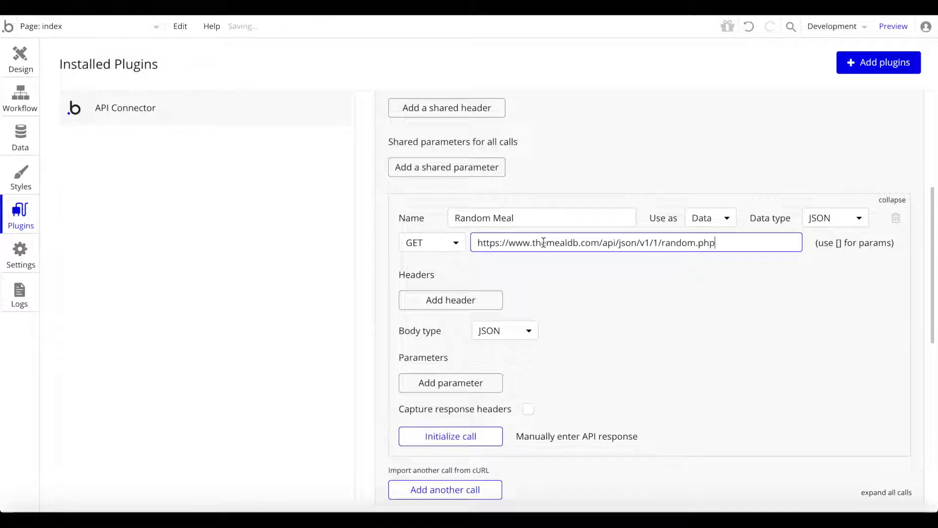
pyautogui.click(554, 258)
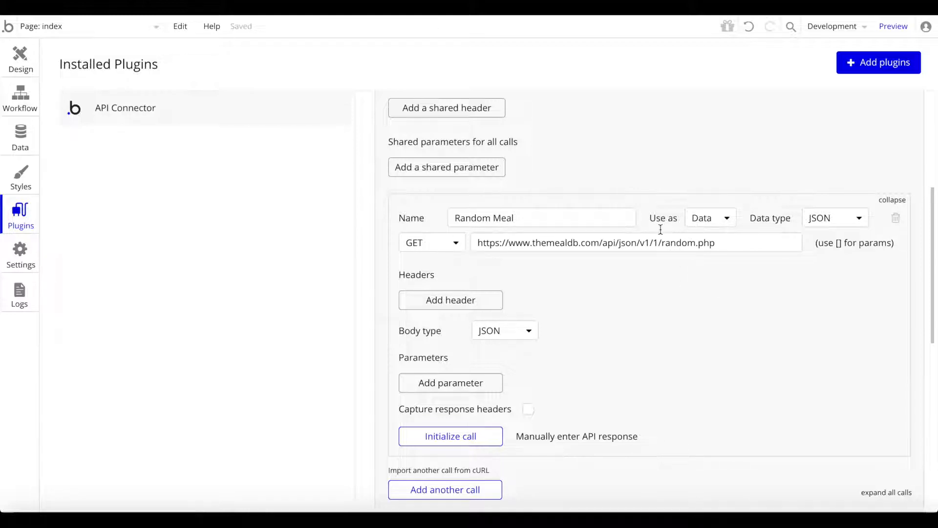
# Step: Review the available "Use as" and "Data type" options for the Random Meal call
pyautogui.click(722, 224)
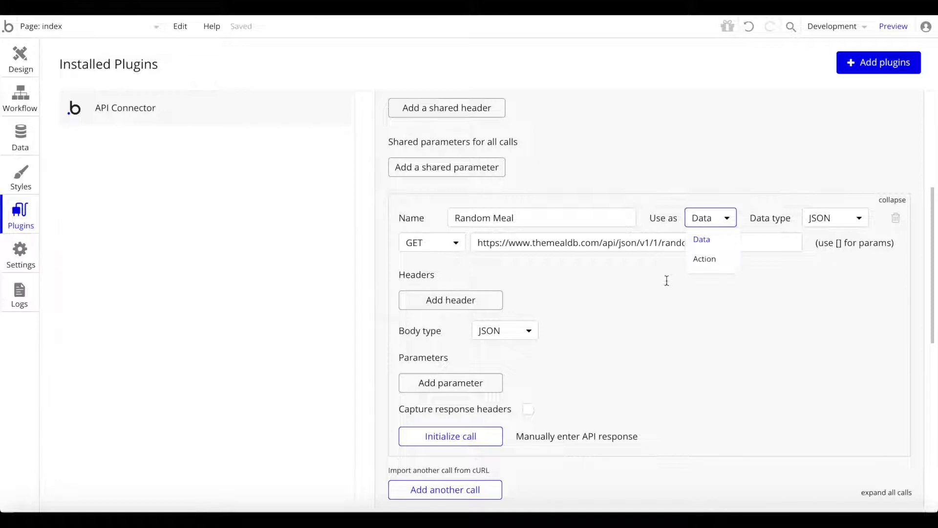
pyautogui.click(691, 243)
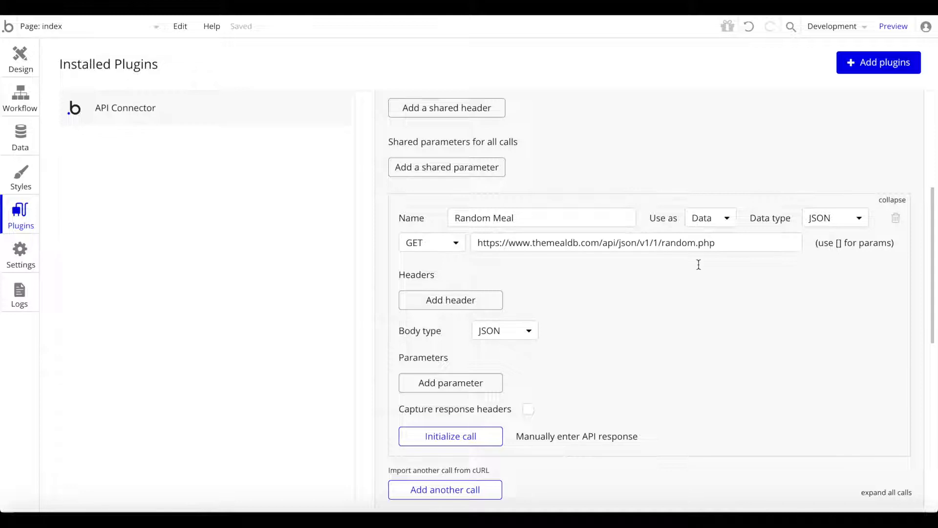
pyautogui.click(704, 223)
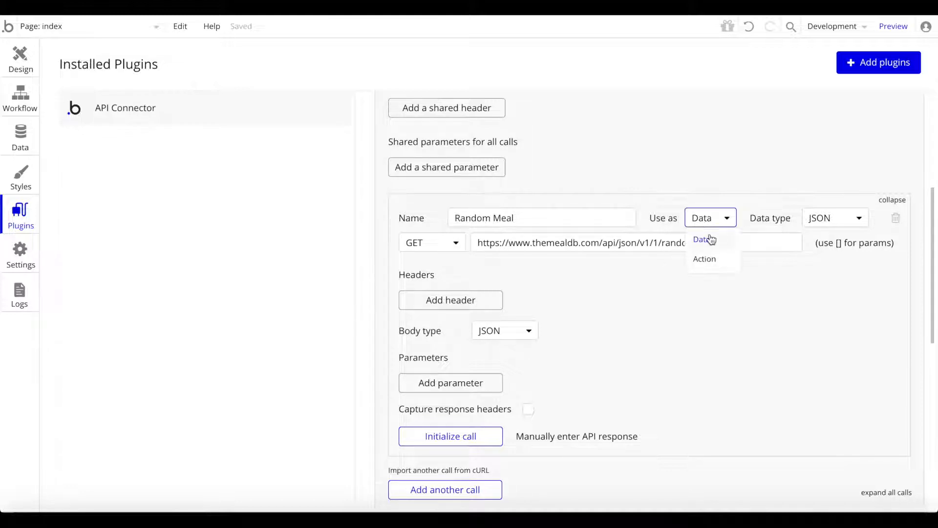
pyautogui.click(707, 284)
pyautogui.click(827, 216)
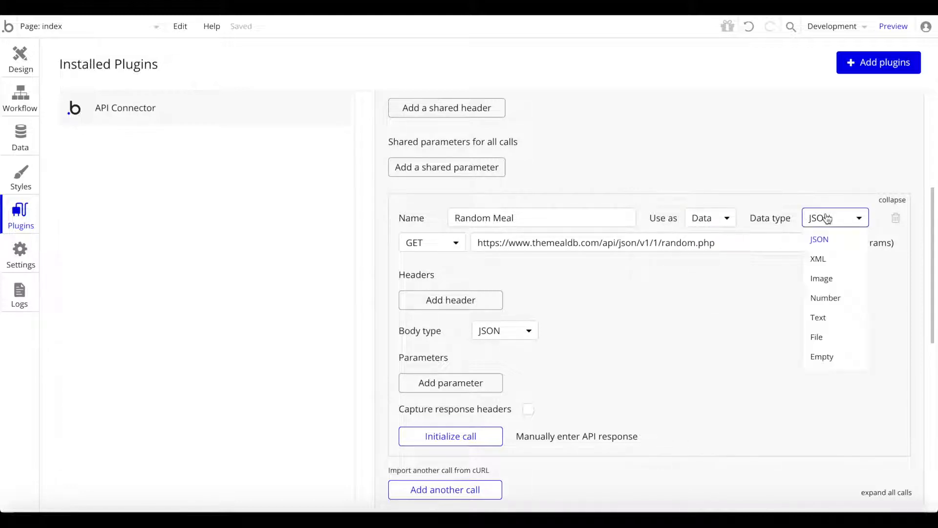
pyautogui.click(744, 156)
# Step: Initialize the Random Meal call to fetch a sample response from the API
pyautogui.scroll(-2, 646, 299)
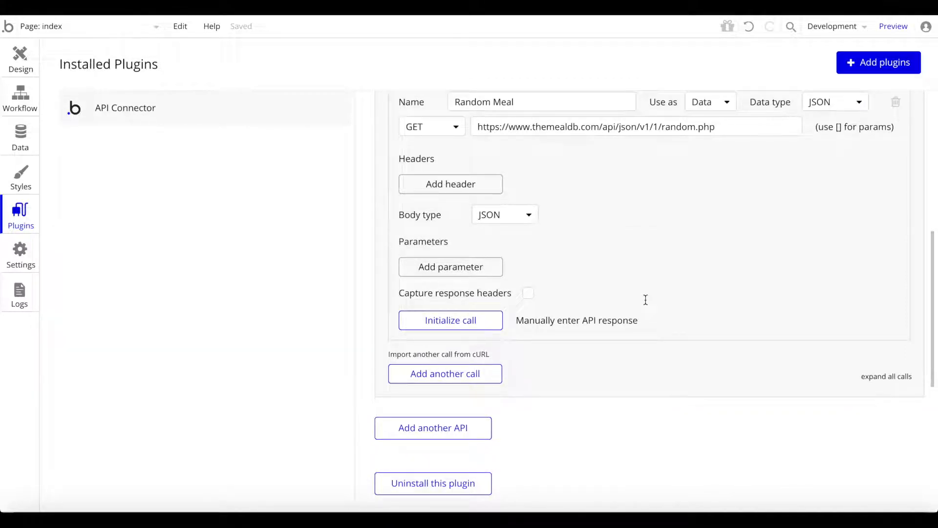
pyautogui.scroll(1, 448, 327)
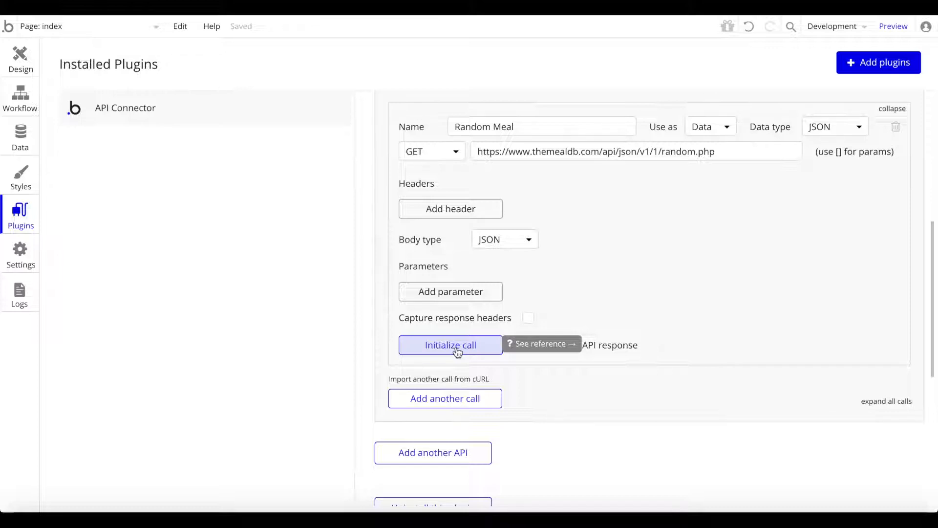
pyautogui.click(457, 348)
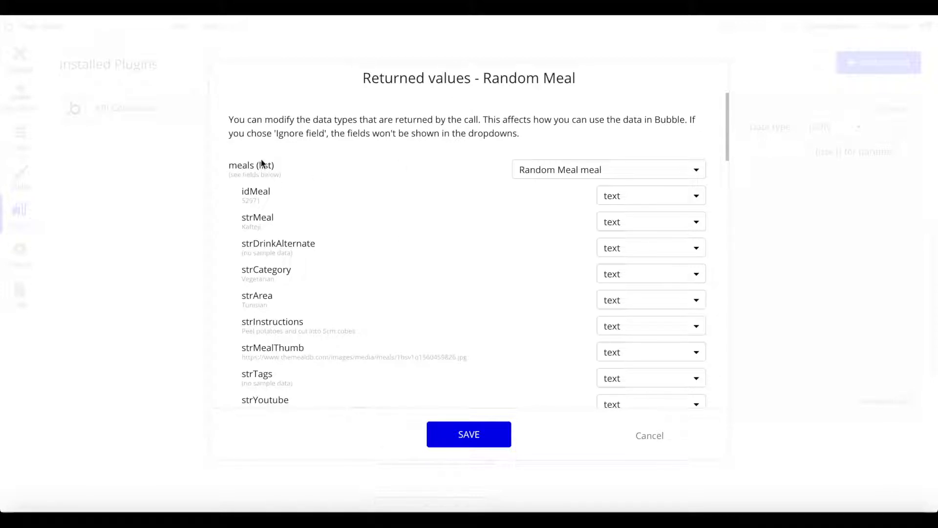
# Step: Review all fields and data types returned by the Random Meal call, and save them with their default types
pyautogui.scroll(-1, 371, 170)
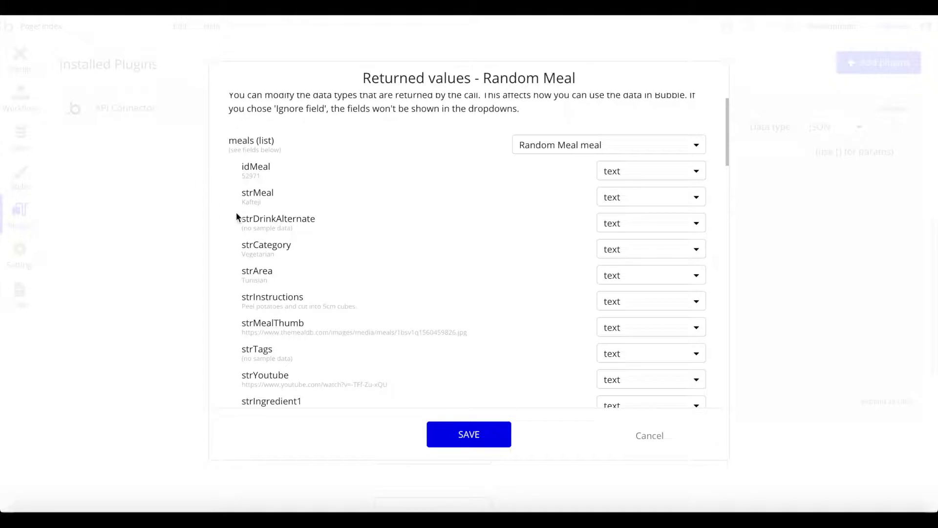
pyautogui.scroll(-1, 314, 195)
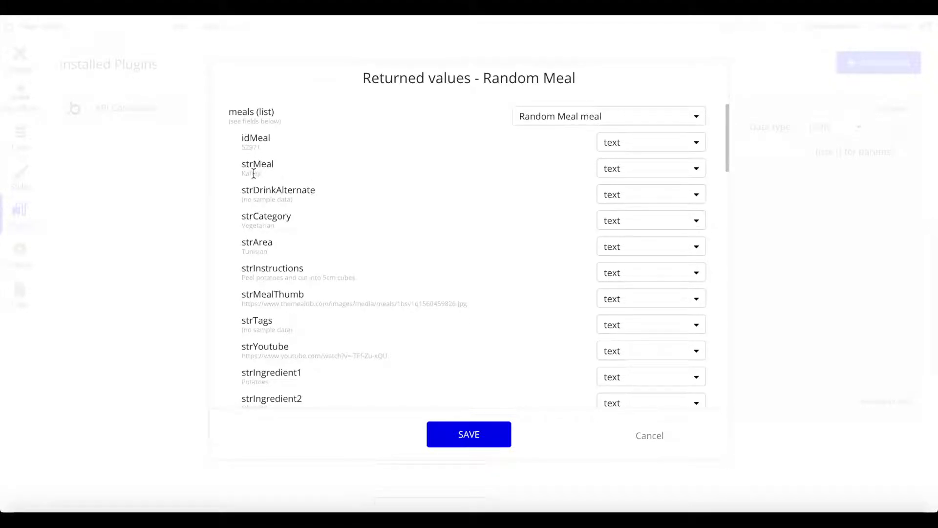
pyautogui.scroll(-1, 272, 169)
pyautogui.scroll(-1, 271, 191)
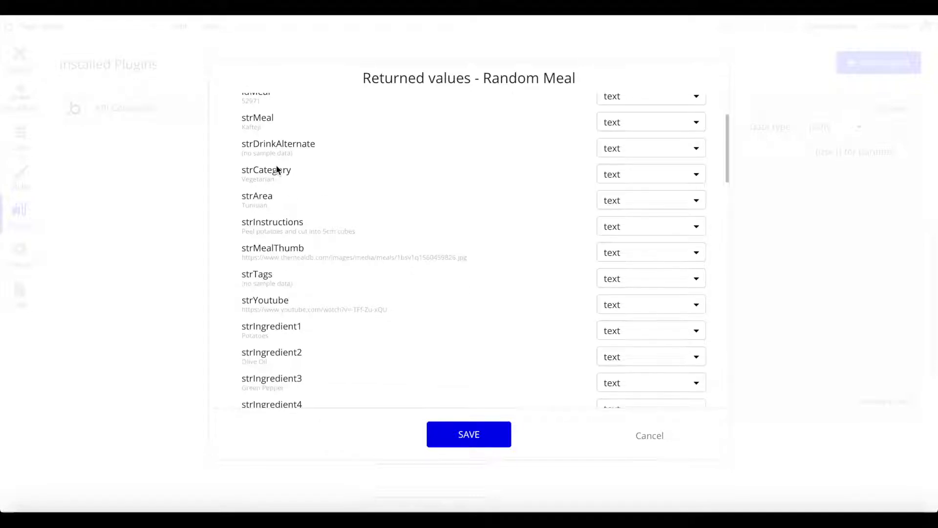
pyautogui.scroll(-1, 279, 156)
pyautogui.scroll(-1, 283, 195)
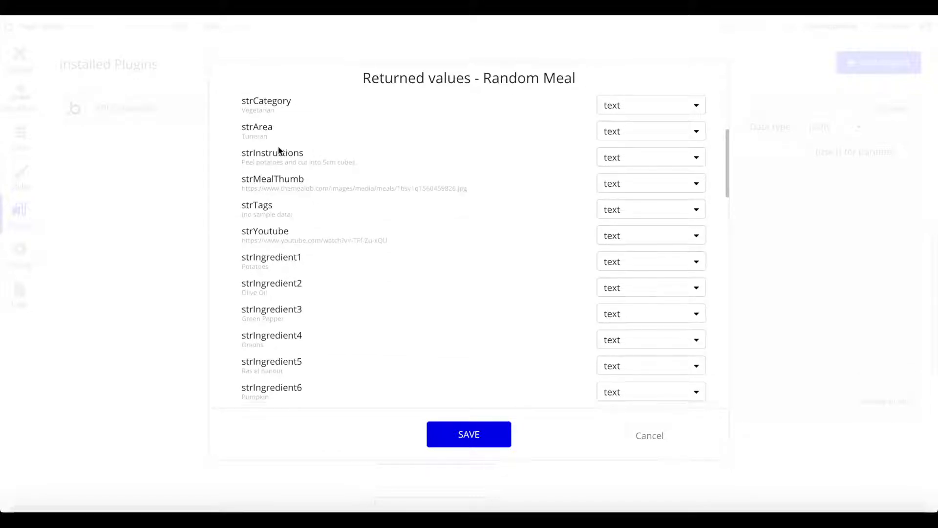
pyautogui.scroll(-1, 273, 159)
pyautogui.scroll(-1, 308, 153)
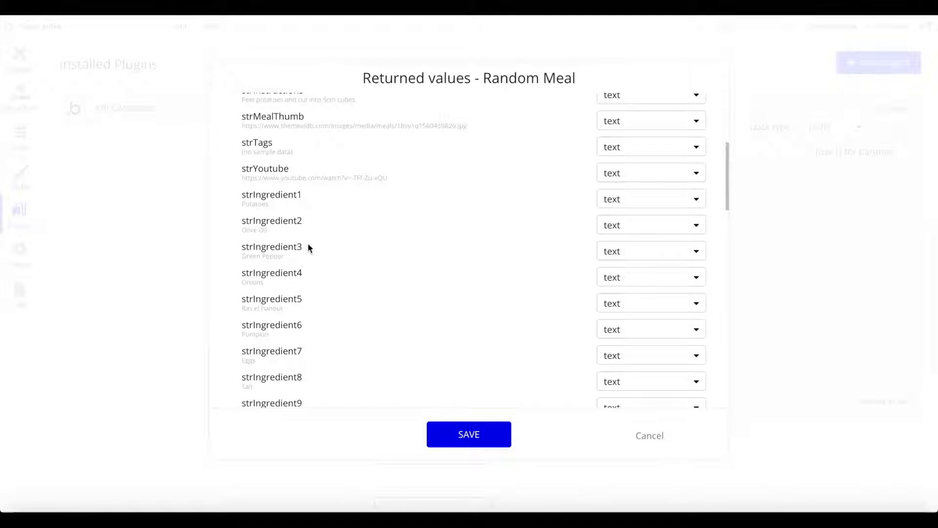
pyautogui.scroll(-1, 319, 191)
pyautogui.scroll(-20, 319, 188)
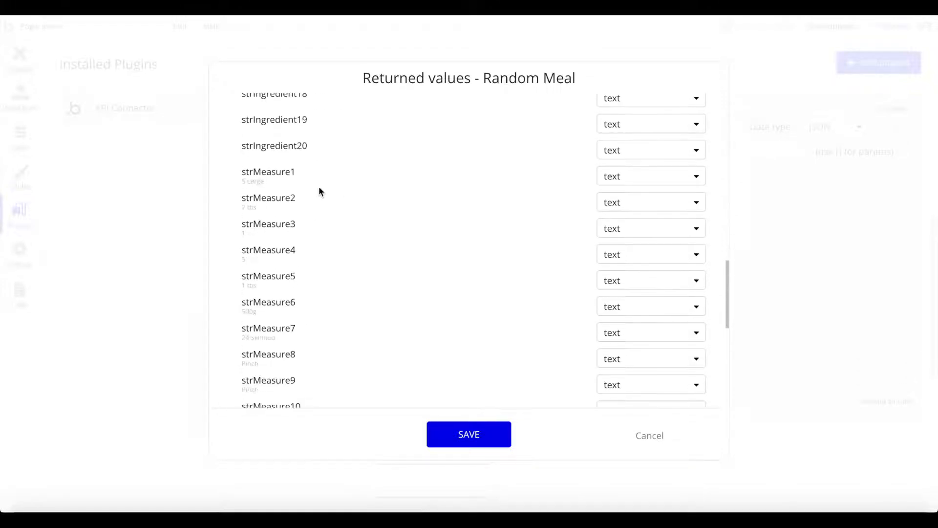
pyautogui.scroll(-5, 319, 191)
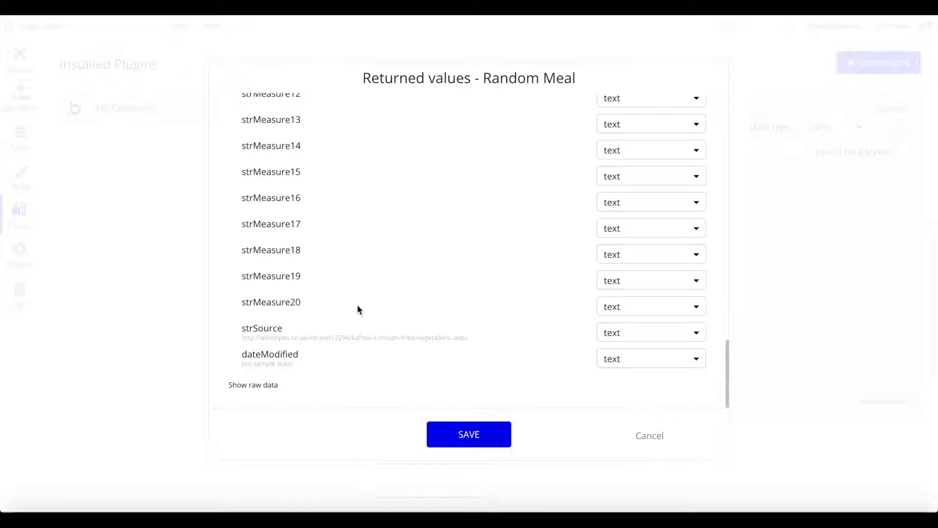
pyautogui.scroll(20, 548, 350)
pyautogui.scroll(-1, 548, 350)
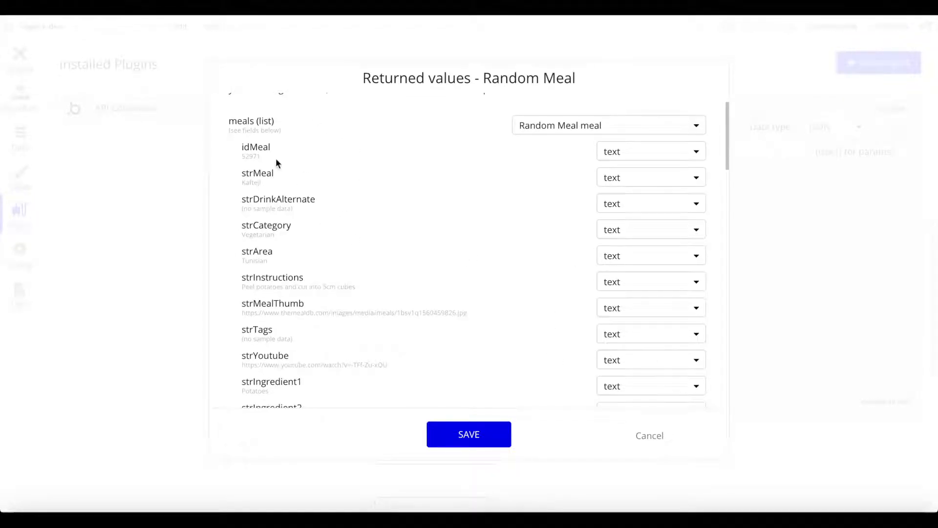
pyautogui.click(673, 148)
pyautogui.click(535, 172)
pyautogui.scroll(-1, 311, 233)
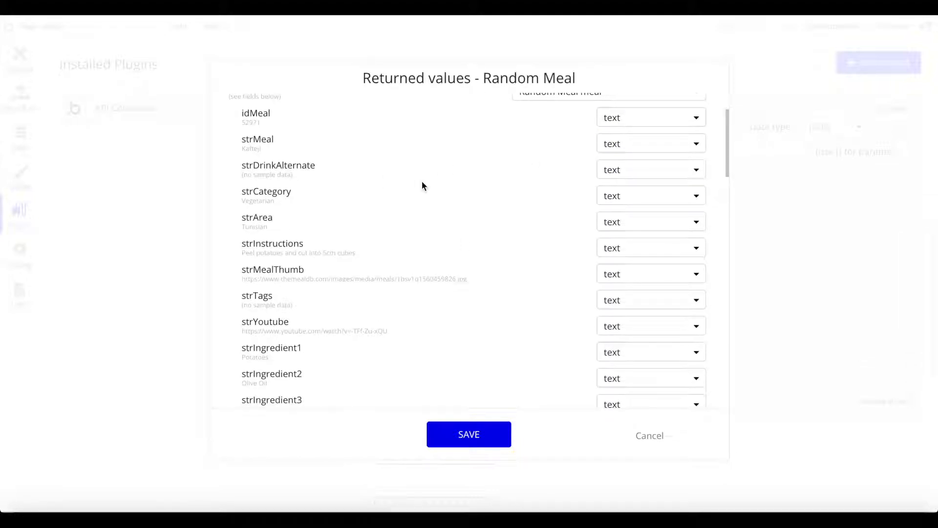
pyautogui.scroll(-3, 421, 184)
pyautogui.scroll(-4, 533, 270)
pyautogui.scroll(-10, 536, 271)
pyautogui.scroll(20, 719, 360)
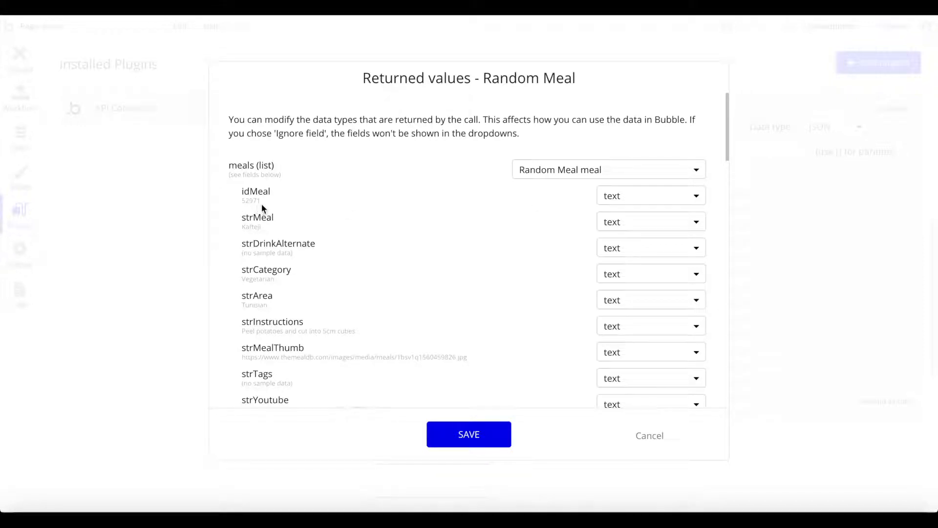
pyautogui.click(492, 445)
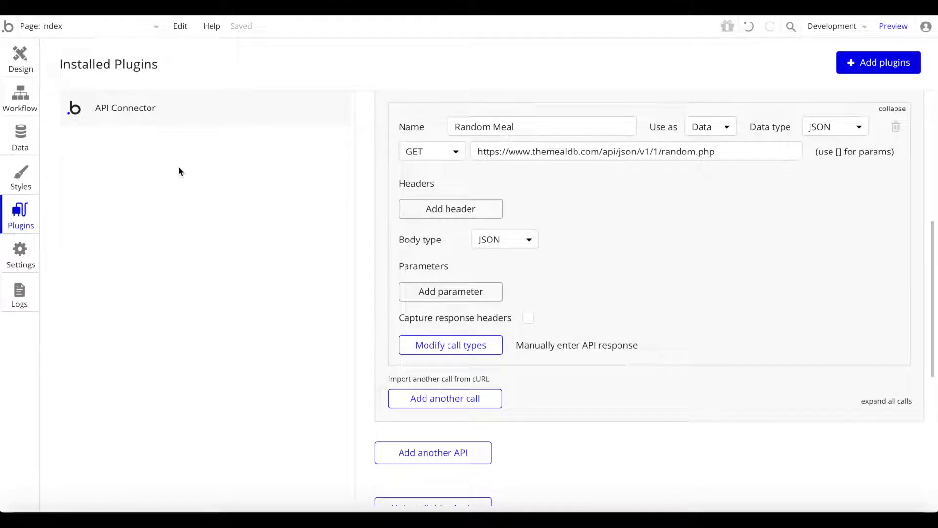
# Step: Draw a Group about 692 px wide and 475 px high on the index page, below the app title
pyautogui.click(21, 60)
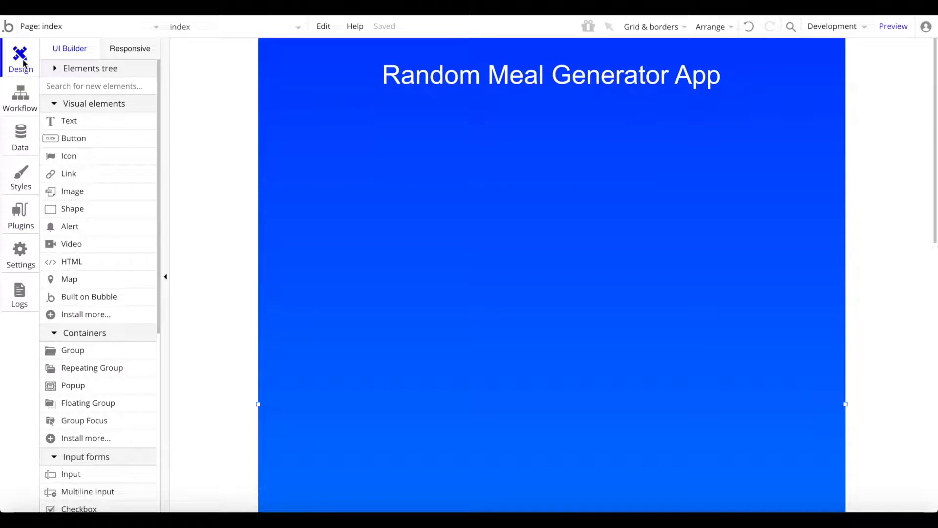
pyautogui.click(96, 86)
pyautogui.write('gr')
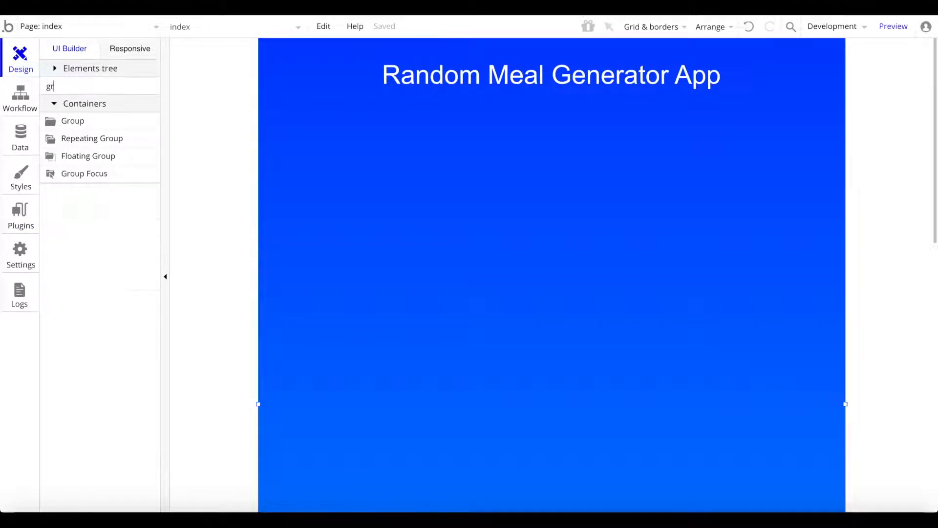
pyautogui.click(91, 117)
pyautogui.moveTo(337, 146); pyautogui.dragTo(720, 387)
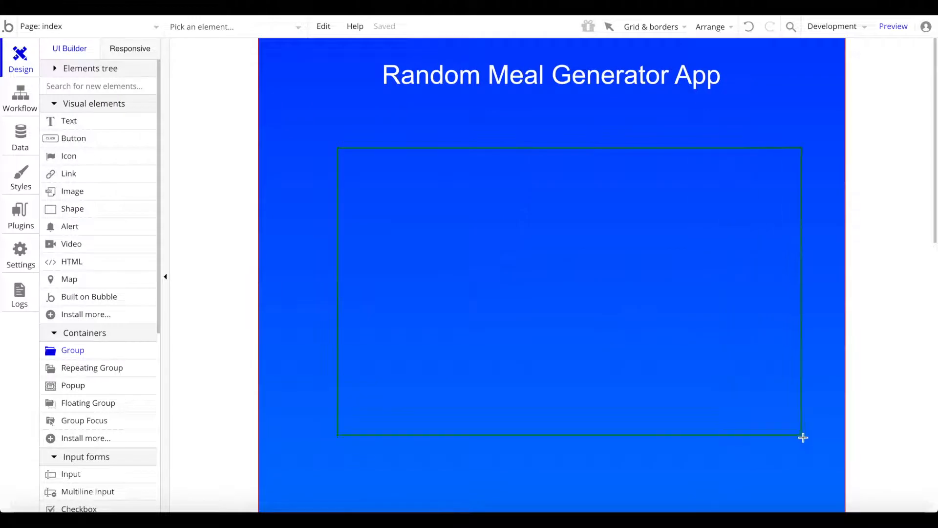
pyautogui.moveTo(786, 457); pyautogui.dragTo(787, 457)
pyautogui.rightClick(561, 328)
pyautogui.click(647, 438)
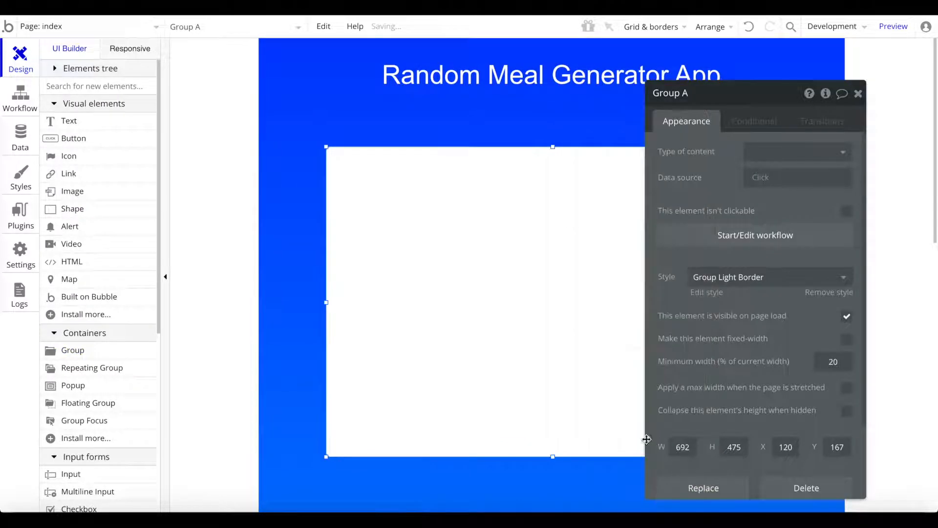
# Step: Remove the group's predefined style, give it an Outset shadow and set its roundness to 15
pyautogui.click(830, 292)
pyautogui.scroll(-3, 801, 318)
pyautogui.click(787, 342)
pyautogui.click(776, 388)
pyautogui.click(818, 304)
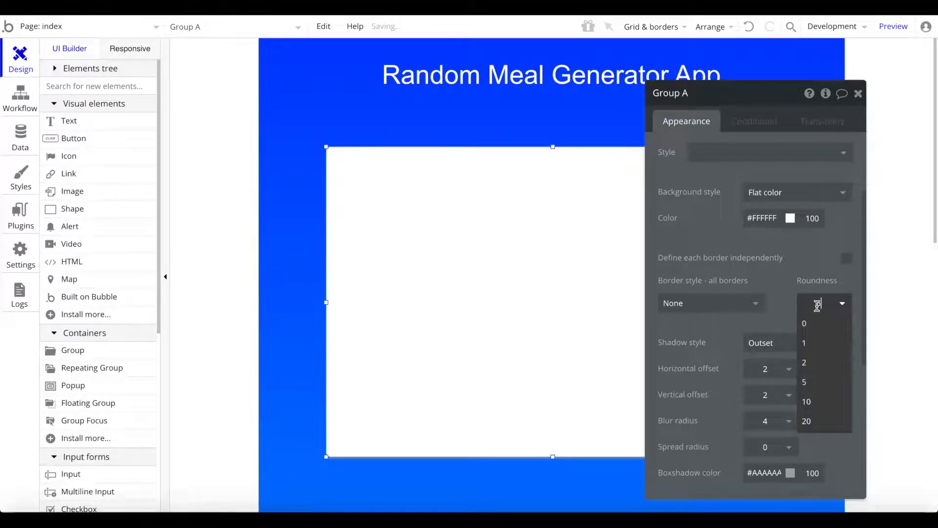
pyautogui.write('5')
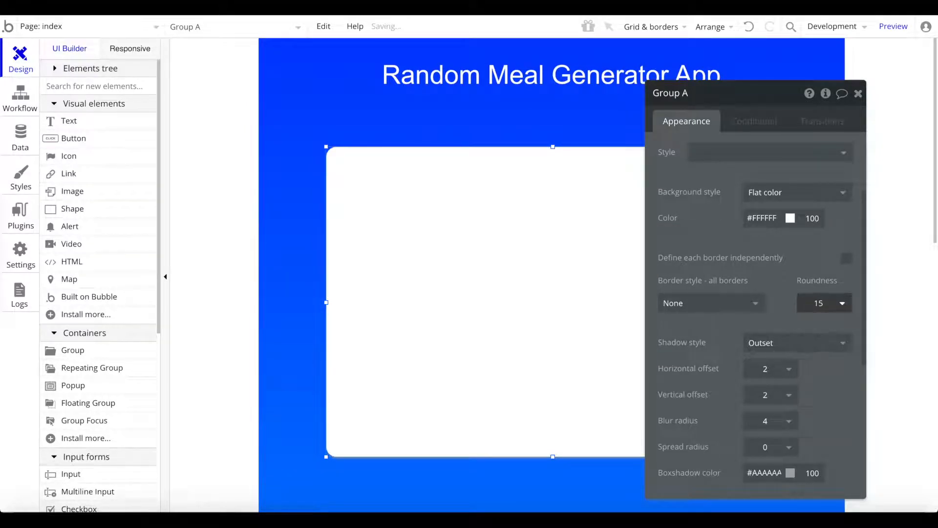
# Step: Rename the group "randommeals"
pyautogui.scroll(3, 744, 153)
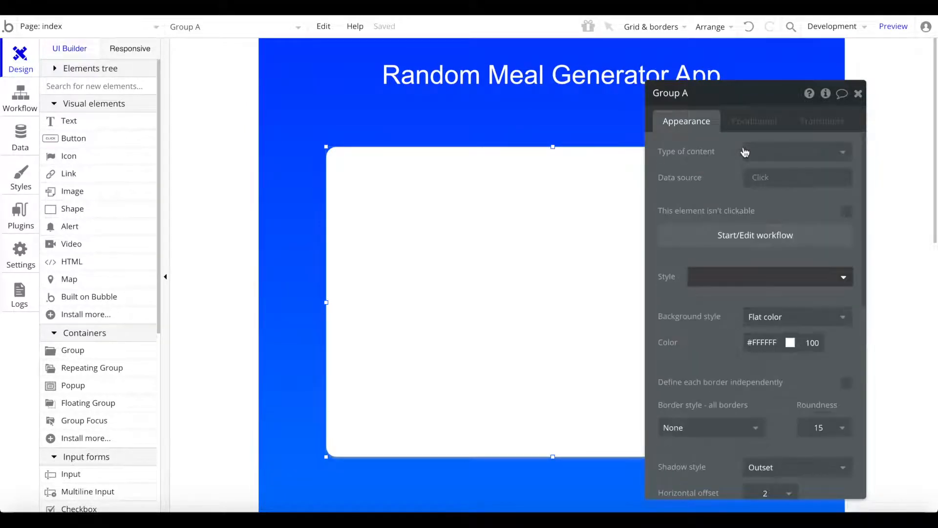
pyautogui.click(669, 93)
pyautogui.write('meals')
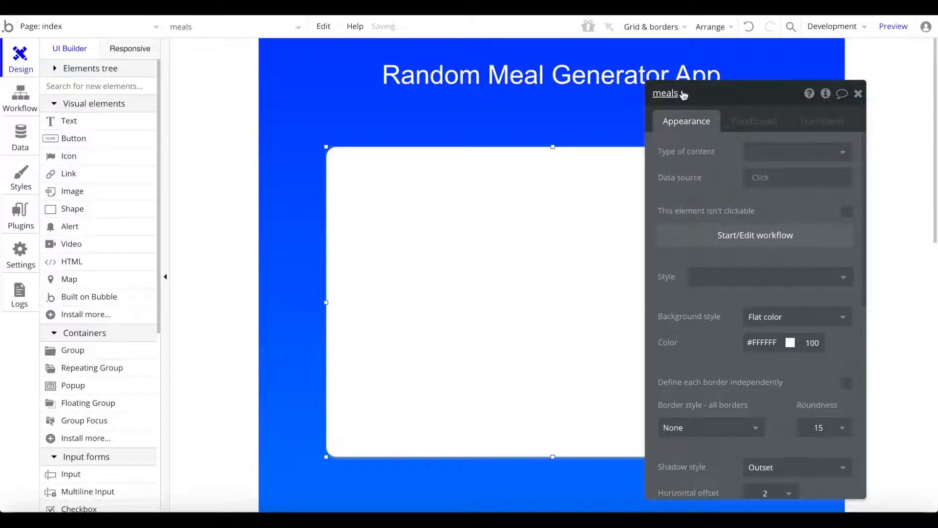
pyautogui.click(666, 92)
pyautogui.write('radnom')
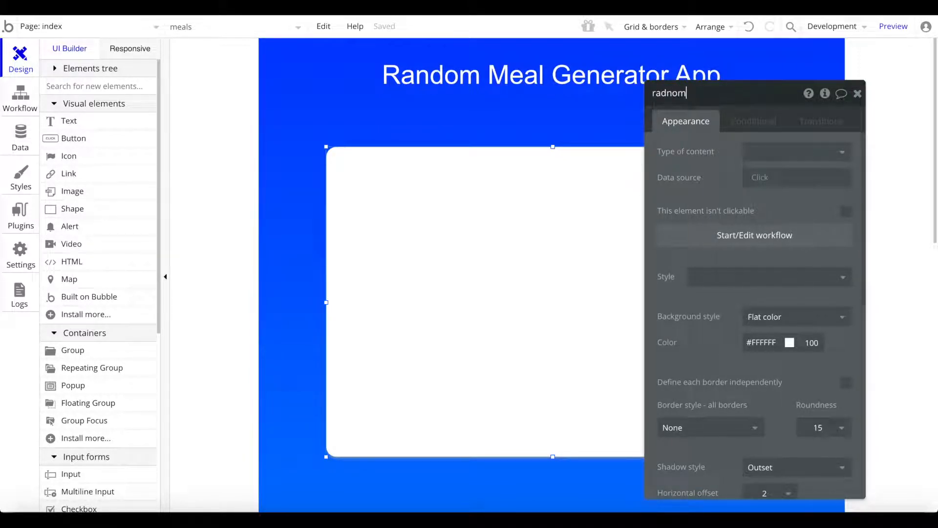
pyautogui.write('meals')
pyautogui.press('Return')
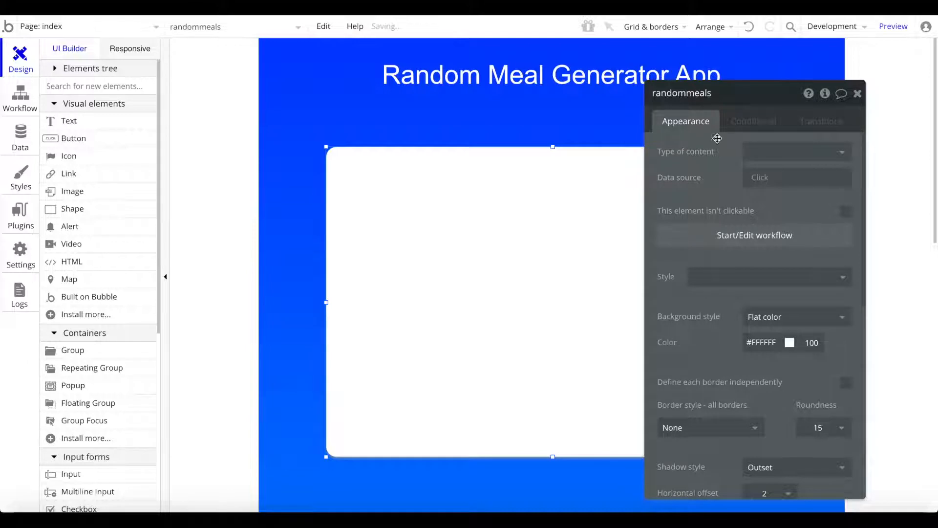
# Step: Set the group's type of content to Random Meal meal and its data source to the external API Meal Databse - Random Meal's meals
pyautogui.click(796, 155)
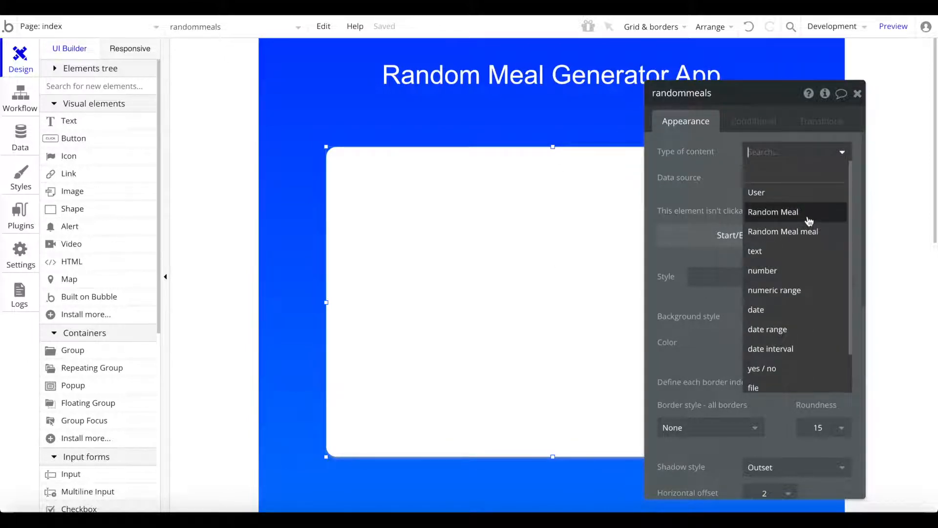
pyautogui.click(805, 230)
pyautogui.click(760, 177)
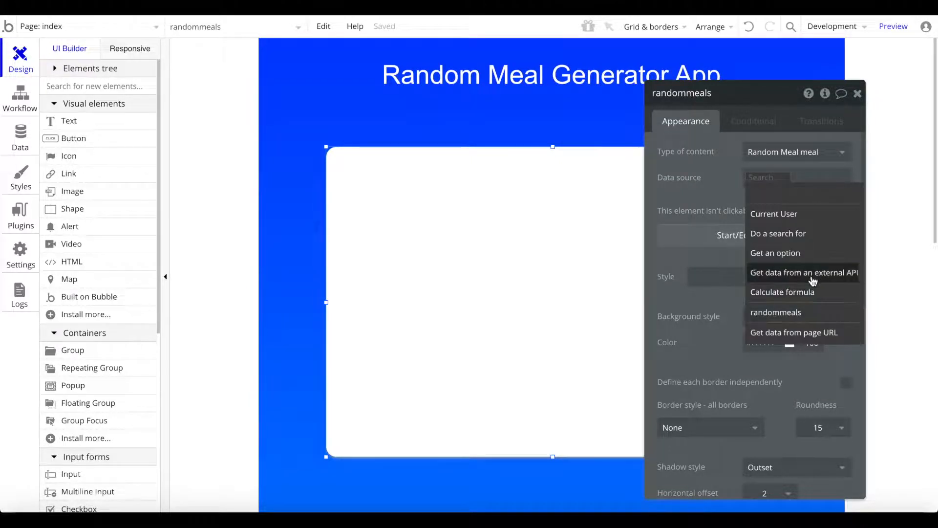
pyautogui.click(812, 279)
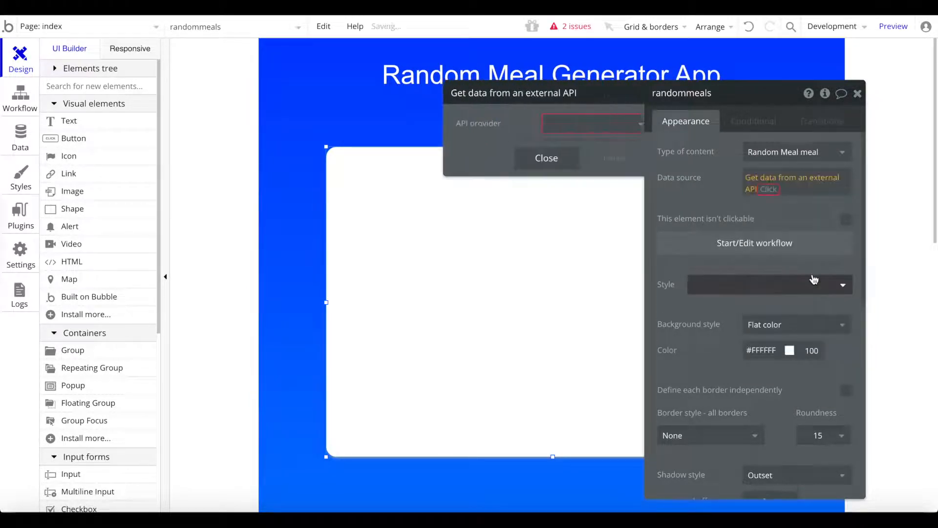
pyautogui.click(597, 130)
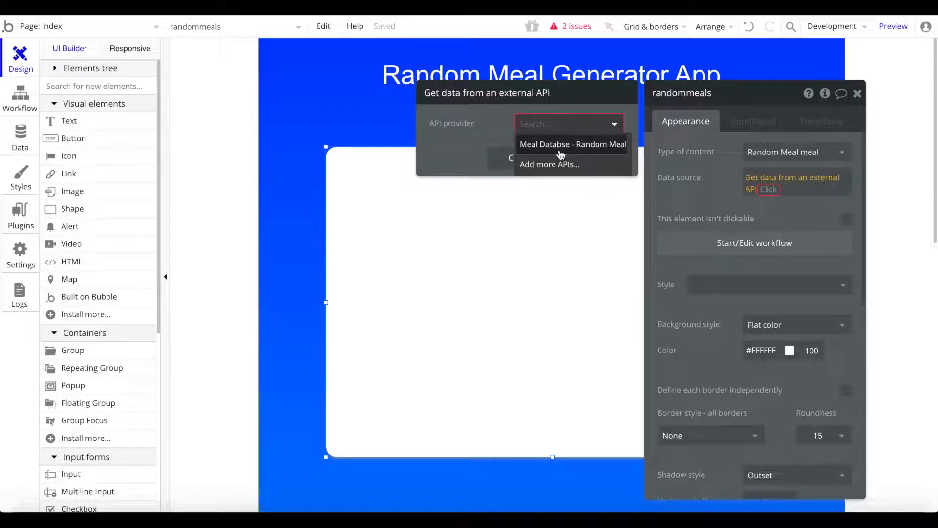
pyautogui.click(567, 147)
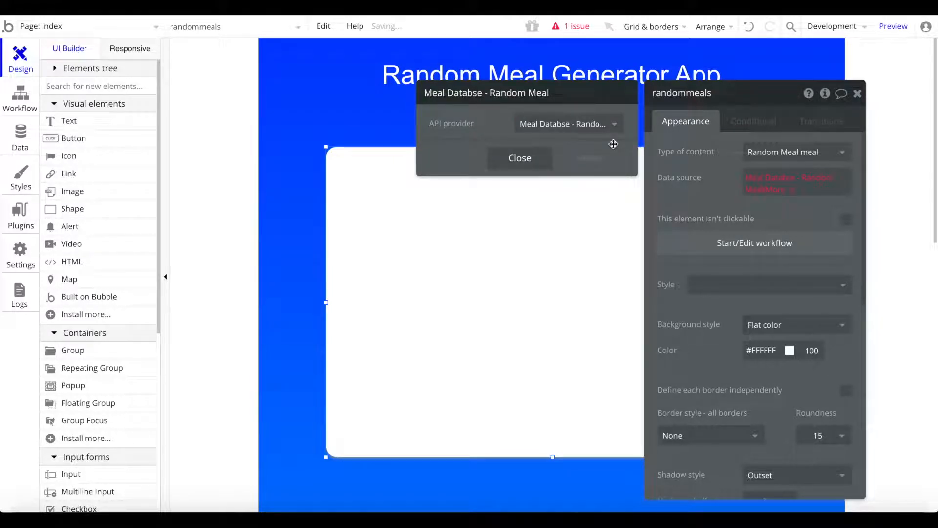
pyautogui.click(689, 193)
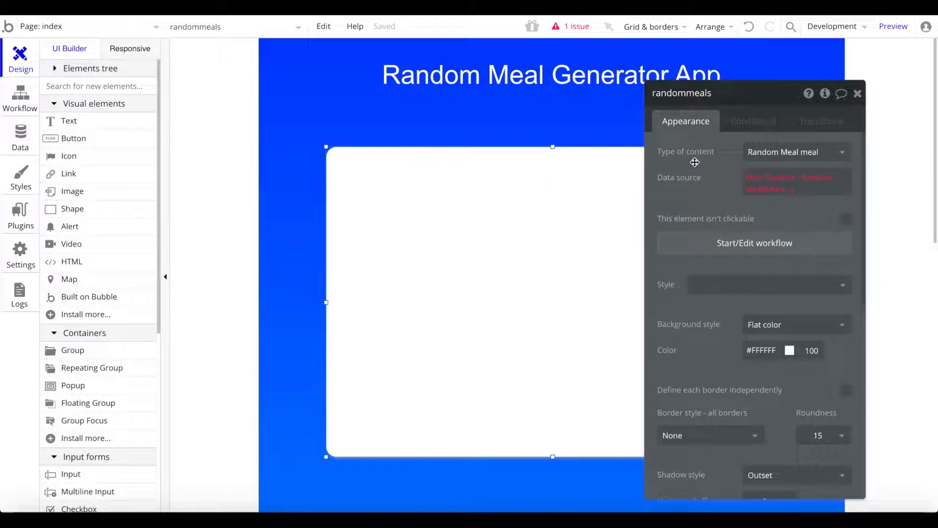
pyautogui.click(766, 187)
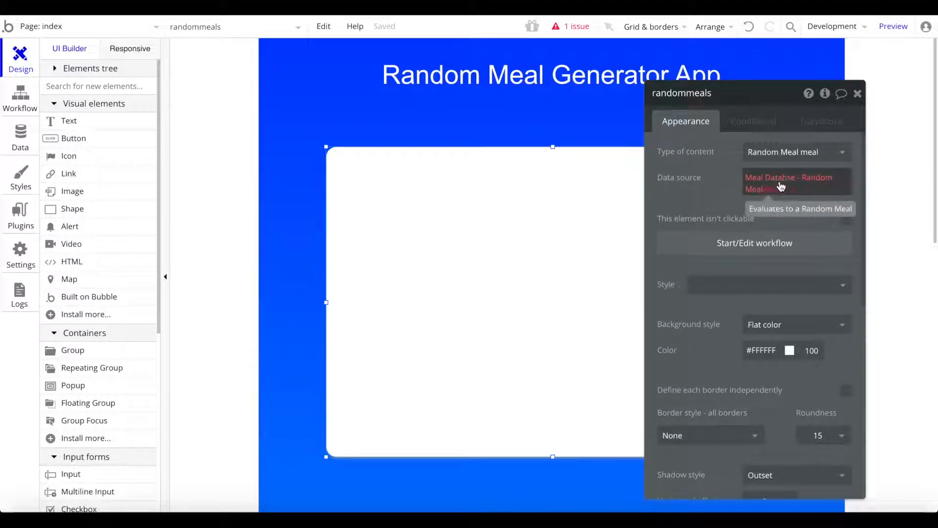
pyautogui.click(783, 206)
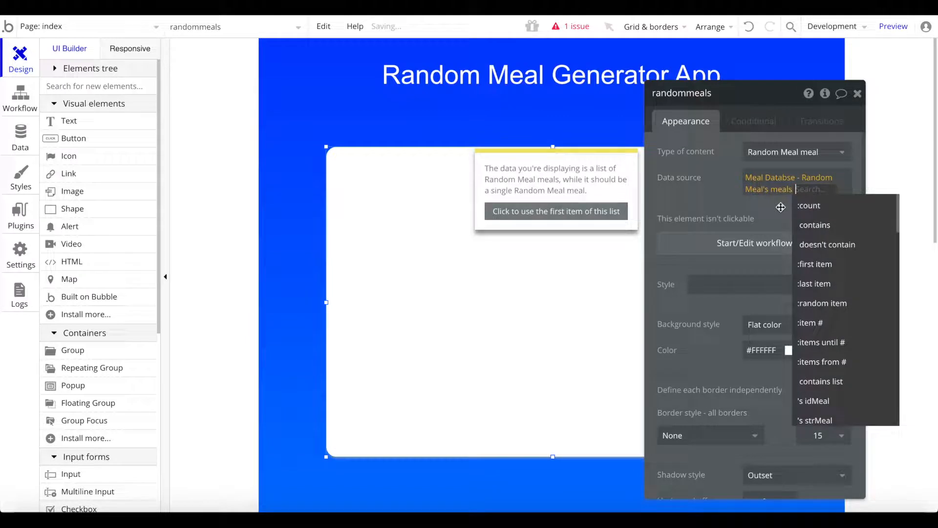
# Step: Try Random Meal as the randommeals group's type of content, and restore Random Meal meal
pyautogui.click(798, 158)
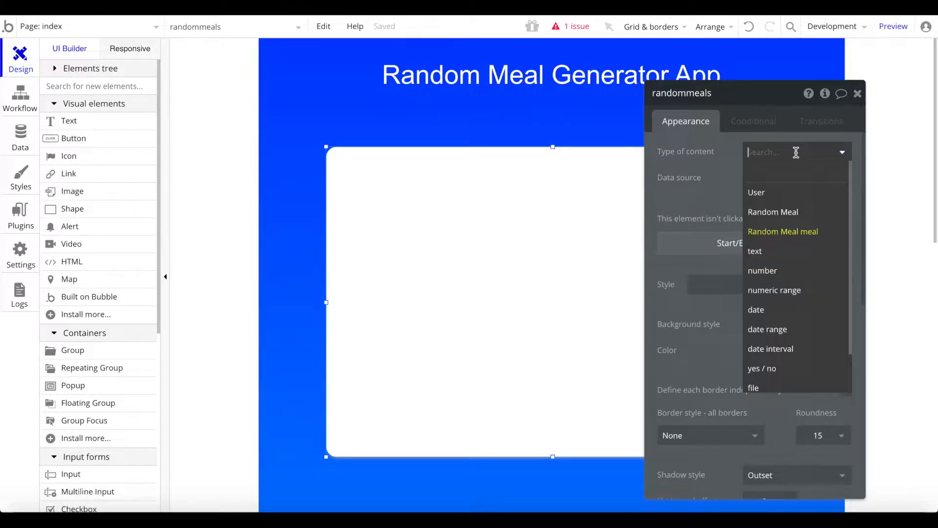
pyautogui.click(782, 212)
pyautogui.click(801, 156)
pyautogui.click(784, 230)
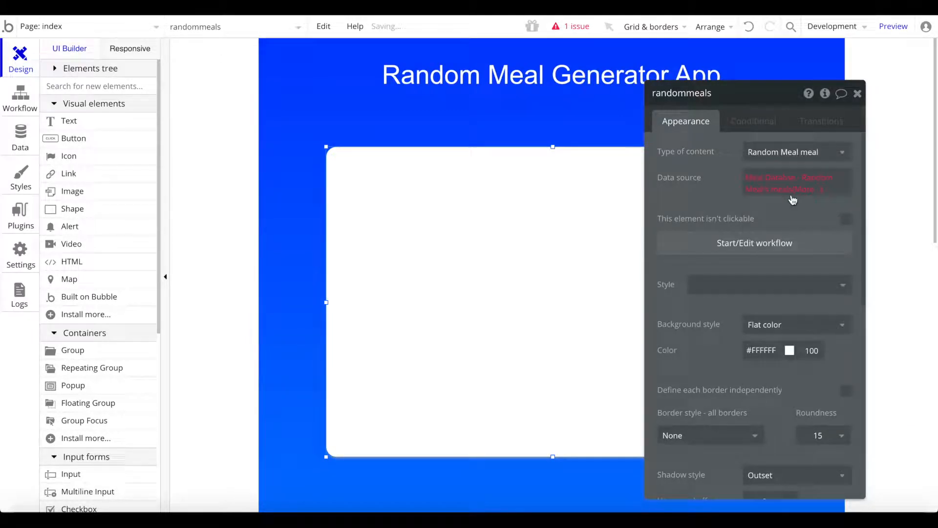
# Step: Set the randommeals group's data source to the first item of the Random Meal's meals
pyautogui.click(789, 186)
pyautogui.click(809, 187)
pyautogui.scroll(-3, 811, 240)
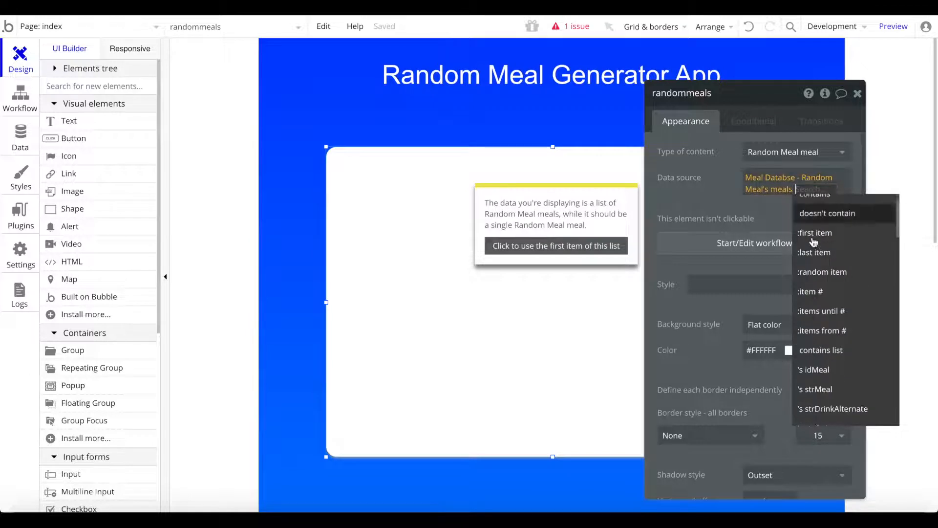
pyautogui.scroll(3, 813, 242)
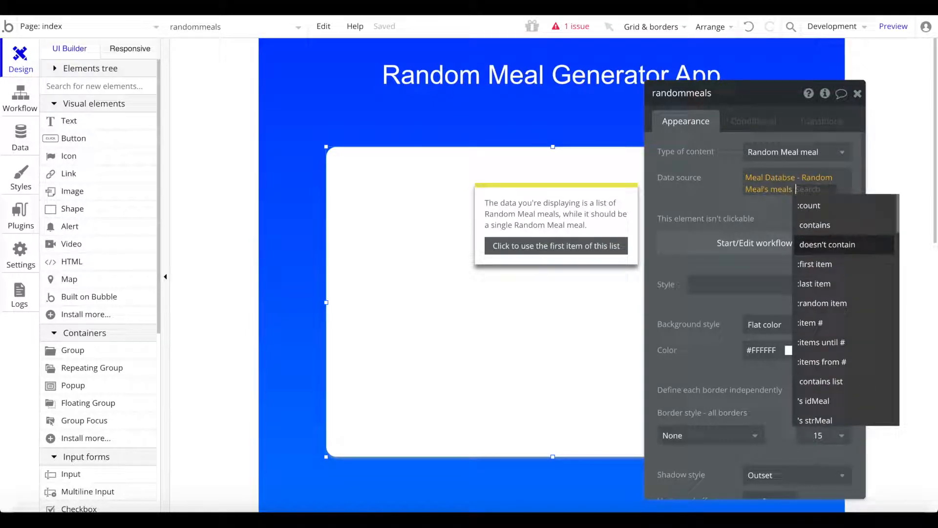
pyautogui.write('f')
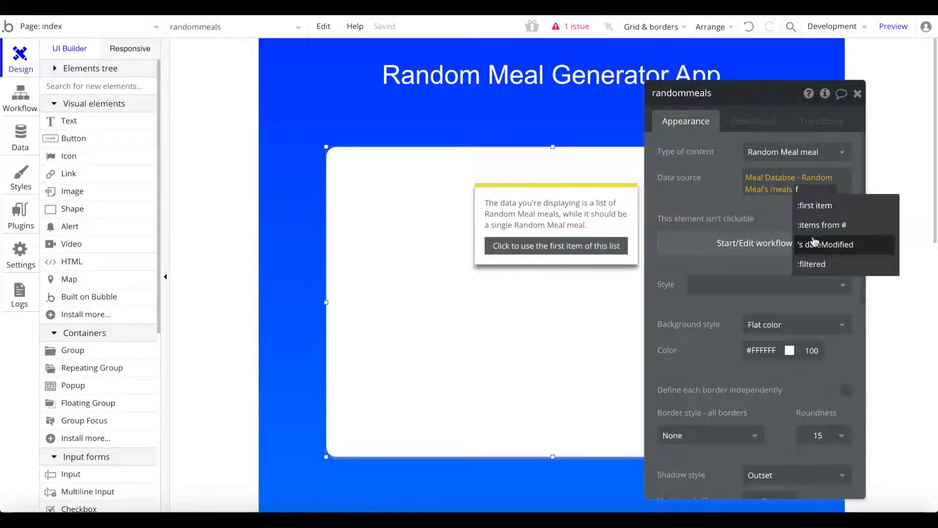
pyautogui.click(833, 211)
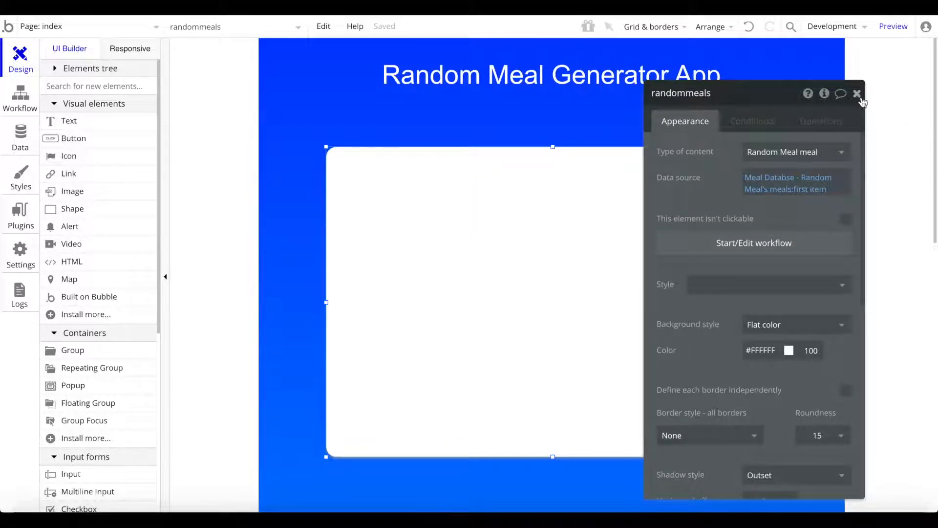
# Step: Change the randommeals group's data source to a random item of the Random Meal's meals
pyautogui.click(812, 189)
pyautogui.write('random')
pyautogui.click(802, 225)
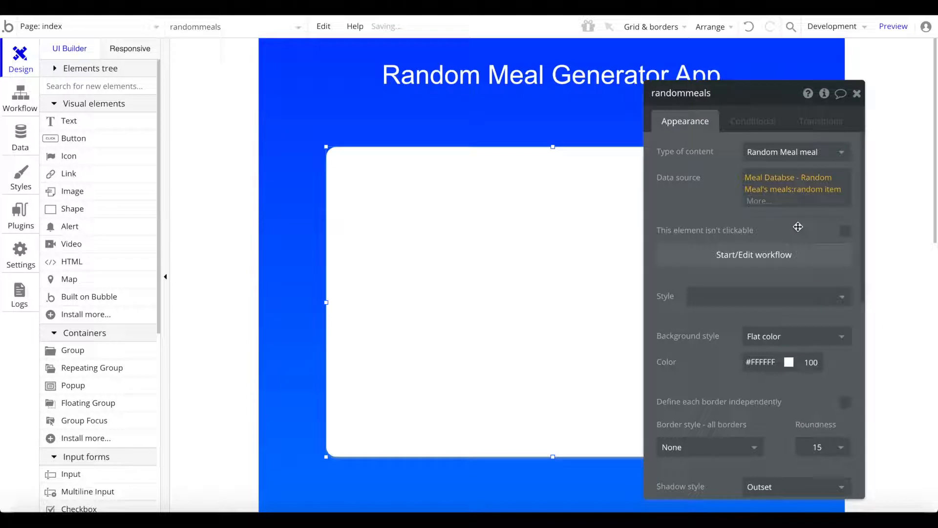
pyautogui.click(798, 226)
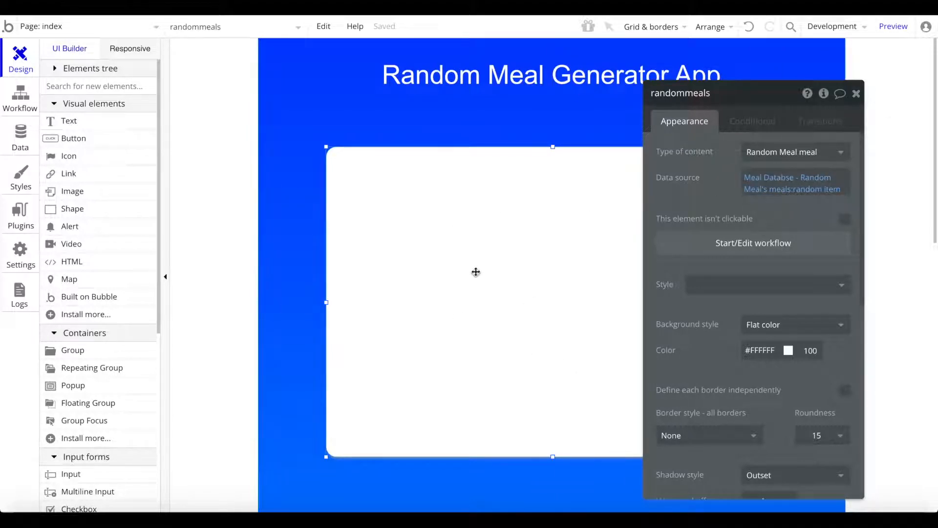
# Step: Draw an image about 269 px wide in the upper part of the randommeals group and center it horizontally
pyautogui.write('im')
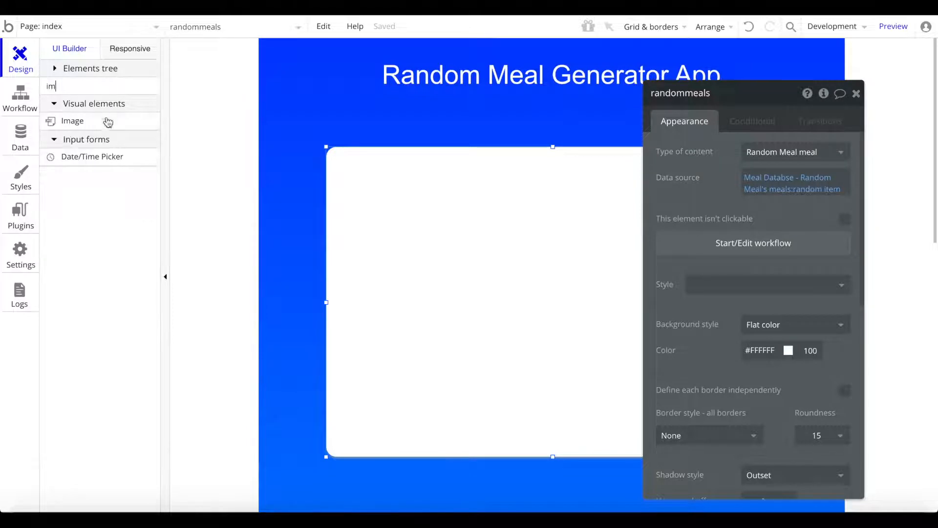
pyautogui.click(108, 122)
pyautogui.moveTo(435, 196)
pyautogui.mouseDown()
pyautogui.moveTo(661, 352)
pyautogui.moveTo(650, 377)
pyautogui.mouseUp()
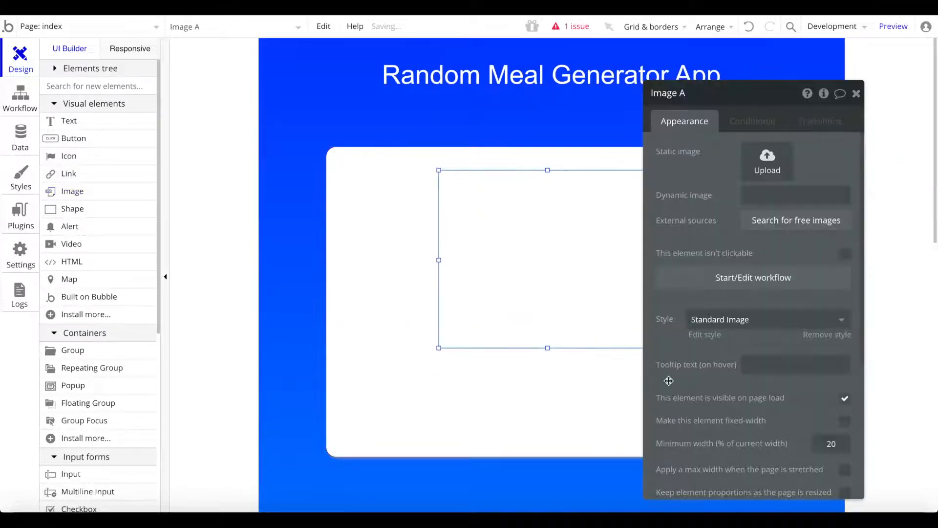
pyautogui.click(521, 298)
pyautogui.moveTo(439, 347); pyautogui.dragTo(479, 315)
pyautogui.rightClick(519, 265)
pyautogui.click(579, 433)
# Step: Set the image's dynamic source to Parent group's Random Meal meal's strMealThumb
pyautogui.click(750, 197)
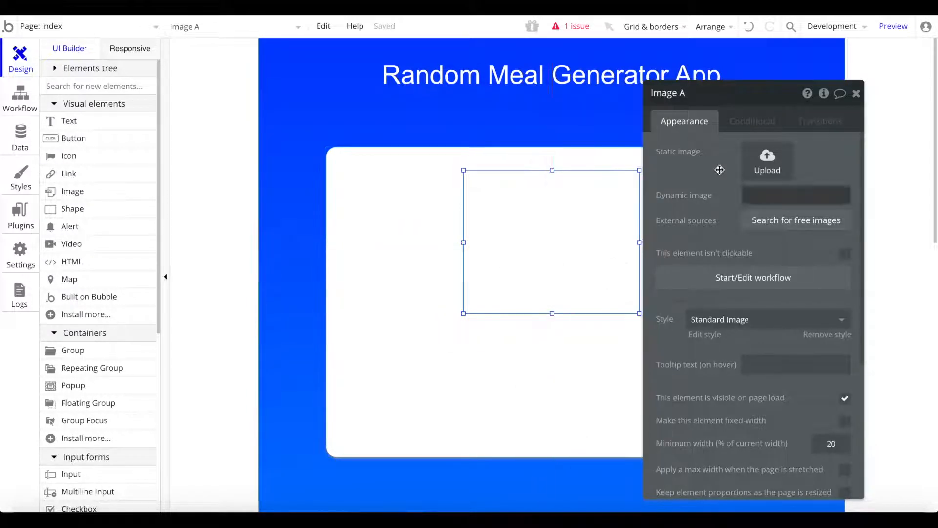
pyautogui.click(900, 196)
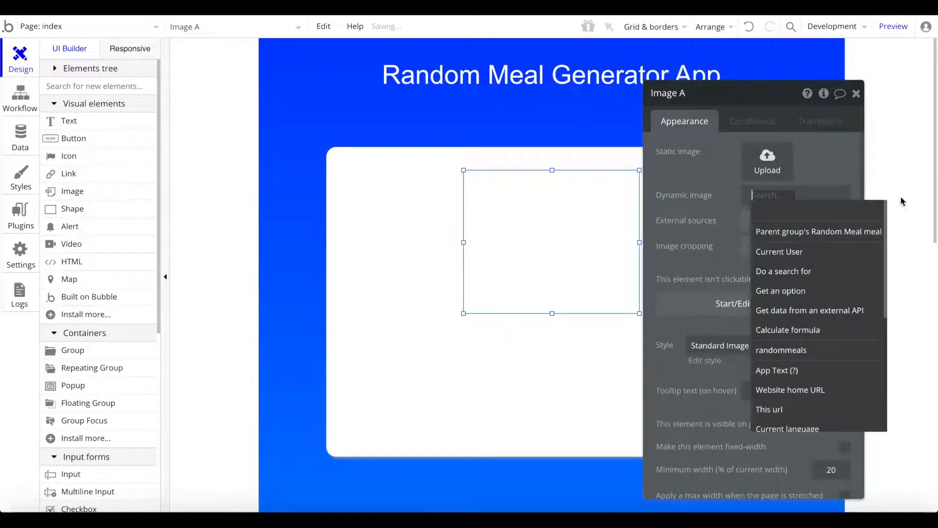
pyautogui.click(783, 232)
pyautogui.scroll(-1, 838, 318)
pyautogui.click(844, 303)
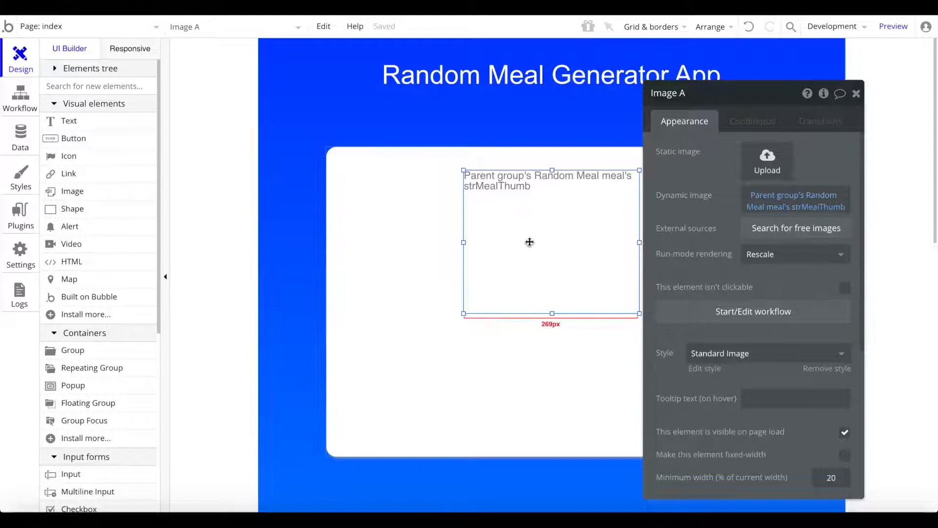
# Step: Move the meal image slightly up, shrink it and center it horizontally in the group again
pyautogui.moveTo(528, 241); pyautogui.dragTo(528, 231)
pyautogui.click(583, 340)
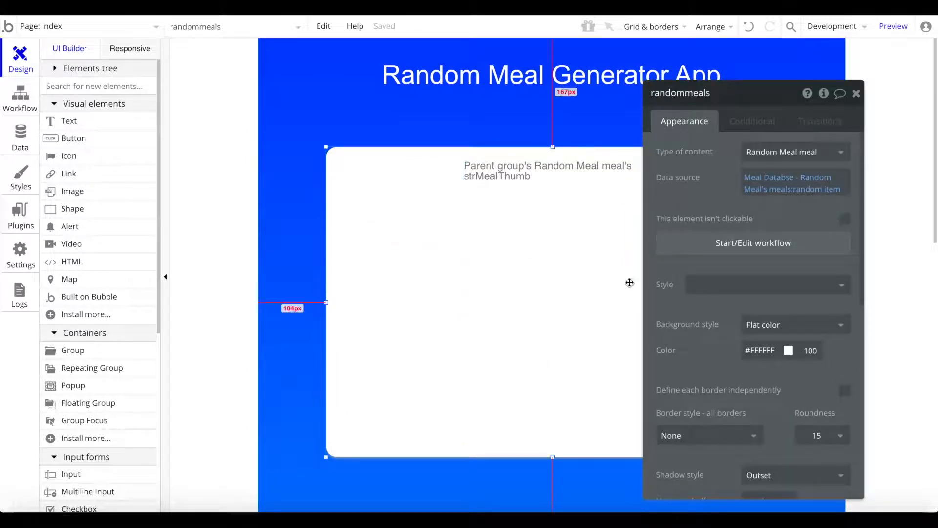
pyautogui.click(628, 167)
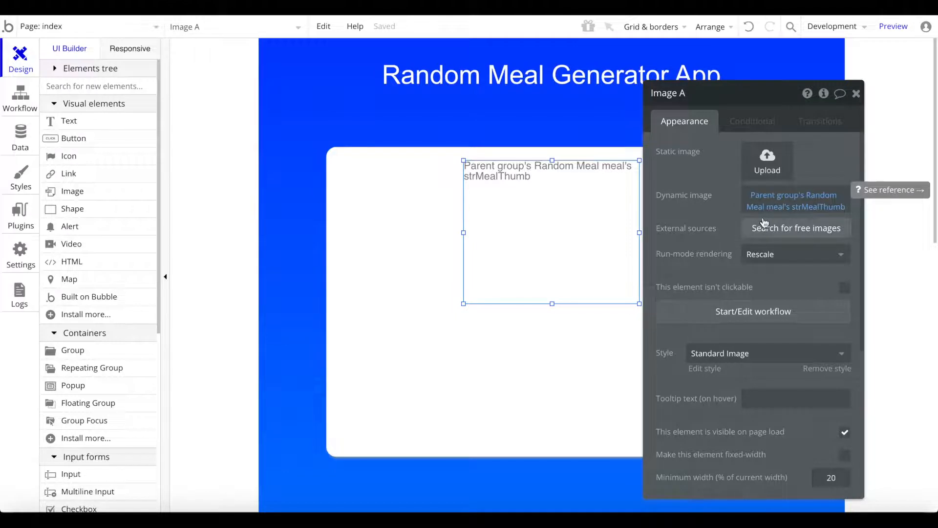
pyautogui.moveTo(639, 306); pyautogui.dragTo(604, 263)
pyautogui.rightClick(580, 212)
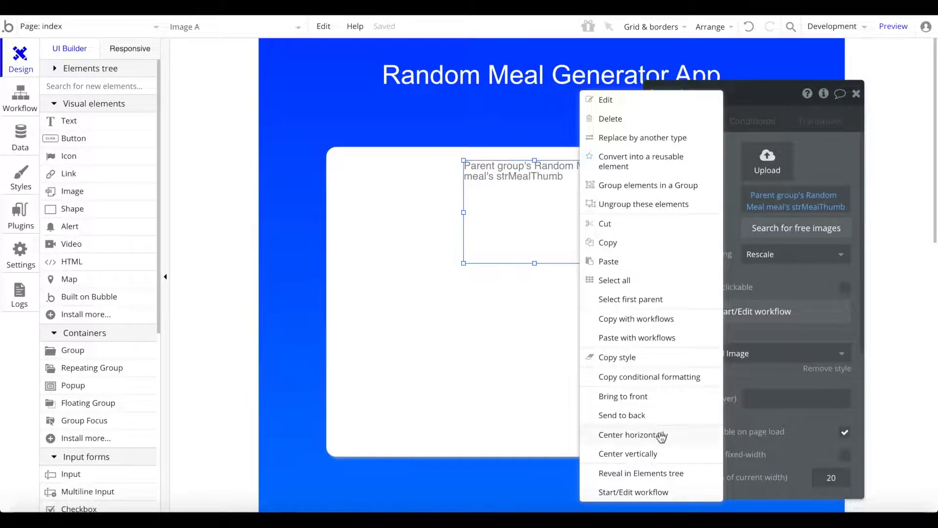
pyautogui.click(662, 437)
# Step: Add a wide one-line text element below the meal image and center it horizontally in the group
pyautogui.click(101, 121)
pyautogui.moveTo(386, 271)
pyautogui.mouseDown()
pyautogui.moveTo(656, 314)
pyautogui.moveTo(687, 304)
pyautogui.mouseUp()
pyautogui.rightClick(537, 300)
pyautogui.click(601, 437)
# Step: Make the text show Parent group's Random Meal meal's strMeal, without a predefined style, center-aligned at font size 20
pyautogui.tripleClick(731, 178)
pyautogui.click(888, 151)
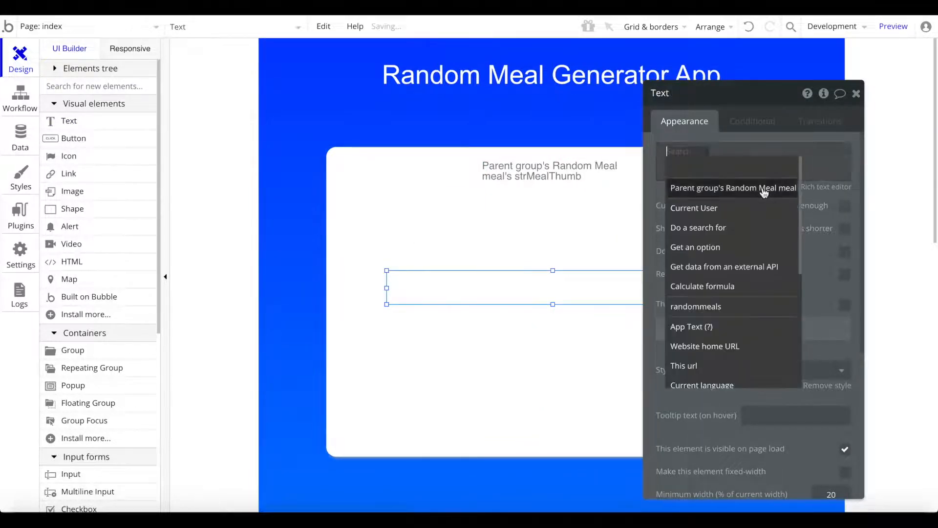
pyautogui.click(764, 192)
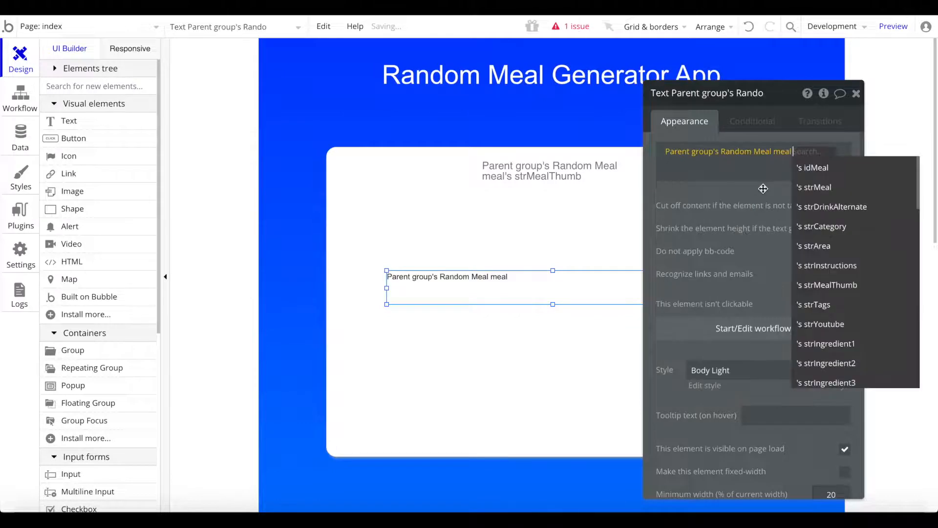
pyautogui.click(815, 188)
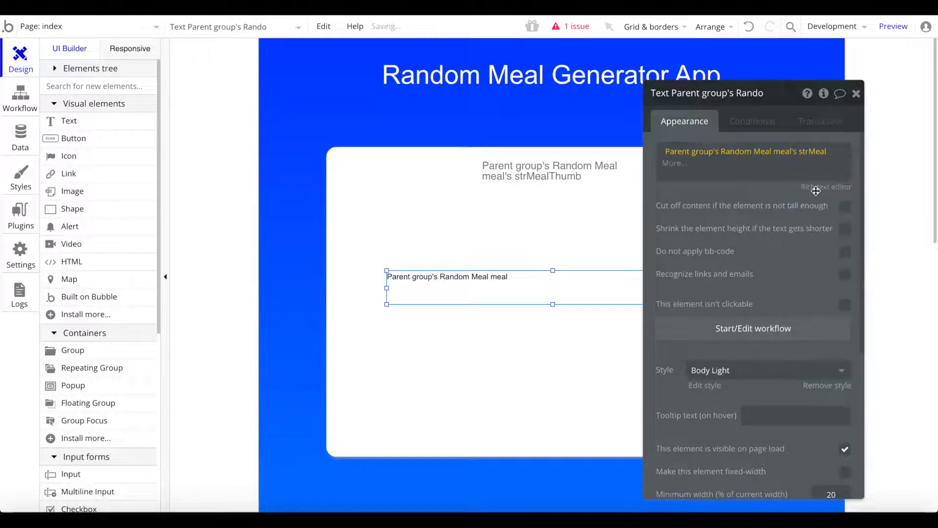
pyautogui.click(835, 390)
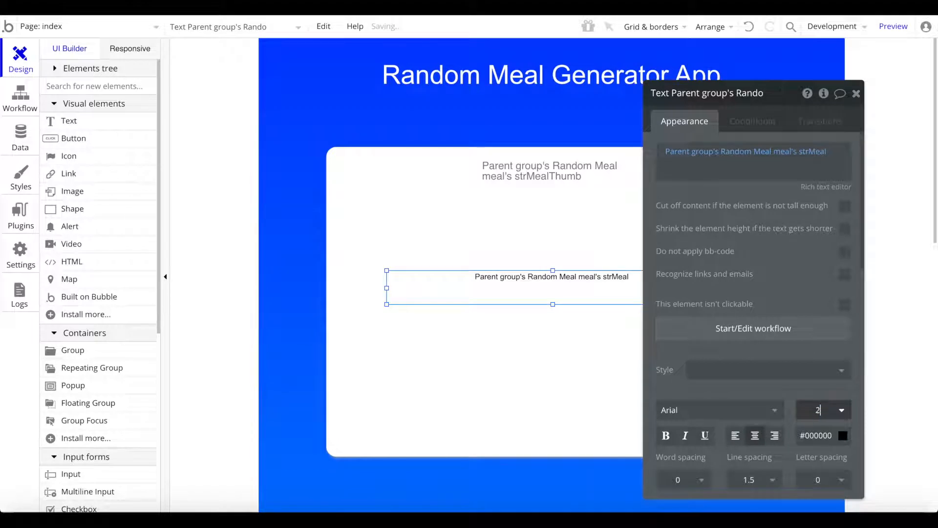
pyautogui.write('20')
# Step: Add a second text element just below the meal name and center it horizontally in the group
pyautogui.click(68, 121)
pyautogui.moveTo(444, 318); pyautogui.dragTo(703, 357)
pyautogui.moveTo(546, 325); pyautogui.dragTo(526, 316)
pyautogui.rightClick(526, 317)
pyautogui.click(580, 423)
# Step: Make the second text read "Instructions:" followed by Parent group's Random Meal meal's strInstructions, remove its style and center-align it
pyautogui.tripleClick(731, 174)
pyautogui.click(896, 151)
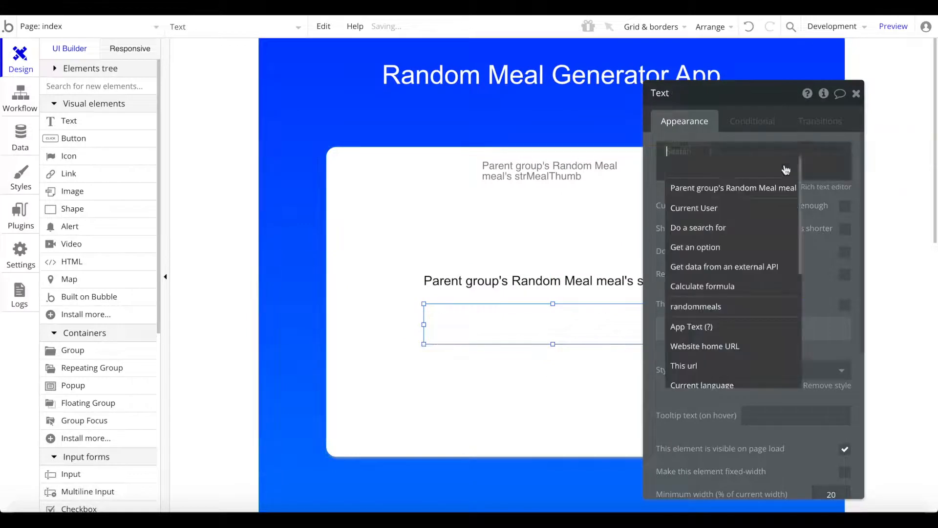
pyautogui.click(761, 187)
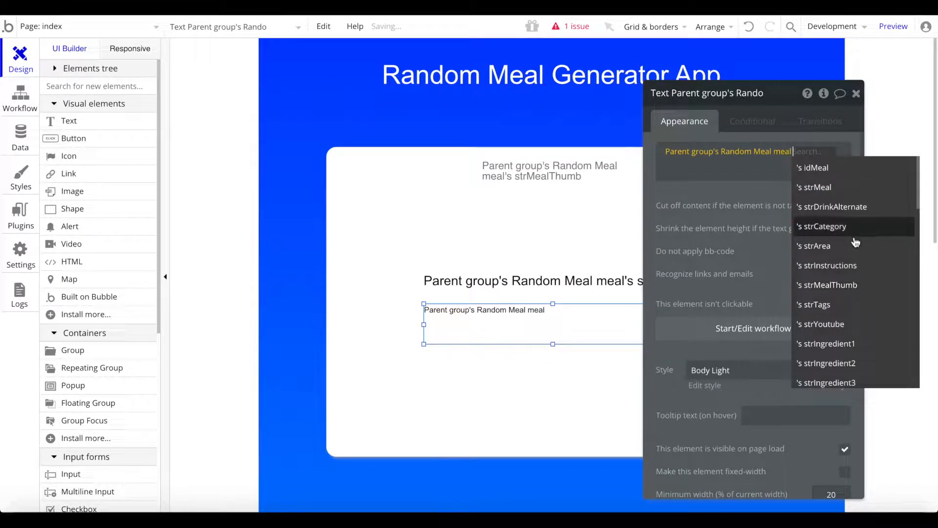
pyautogui.click(851, 265)
pyautogui.click(661, 148)
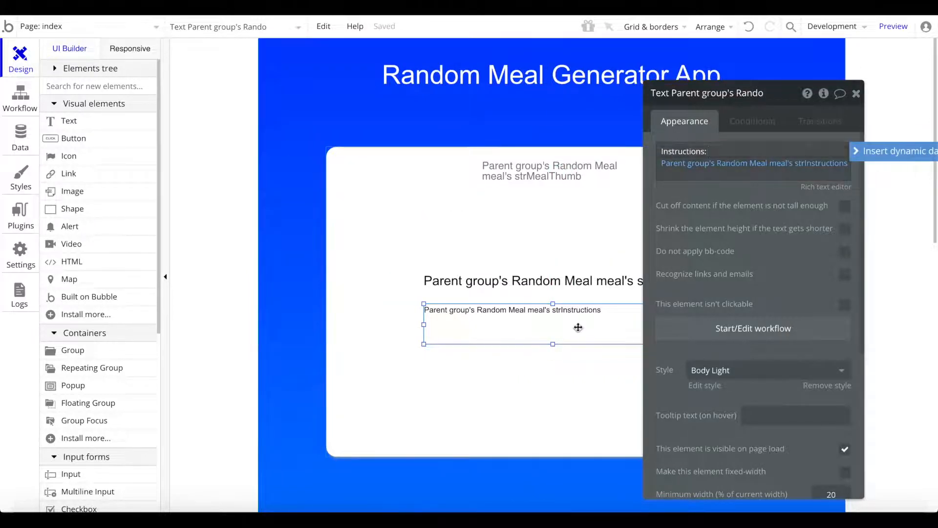
pyautogui.click(826, 385)
pyautogui.click(756, 442)
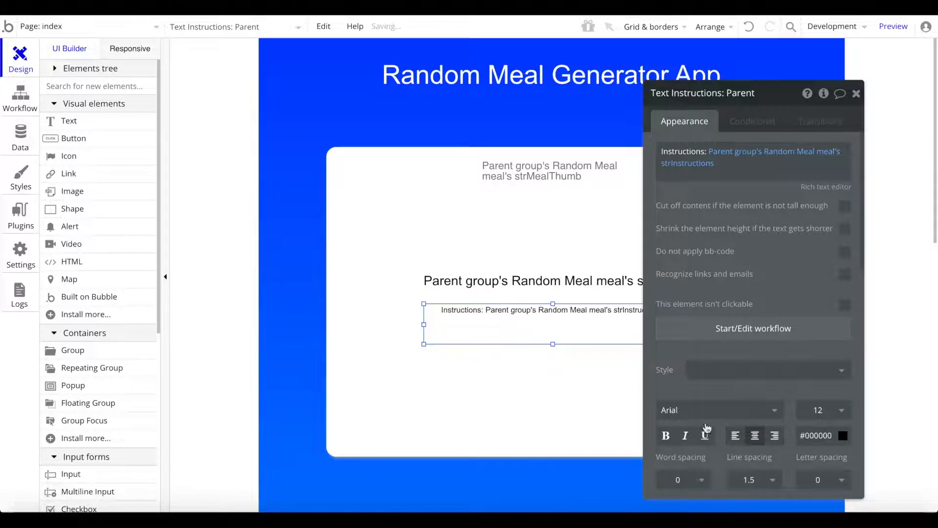
# Step: Duplicate the instructions text below itself and switch the copy's dynamic value to strCategory
pyautogui.rightClick(549, 345)
pyautogui.click(535, 324)
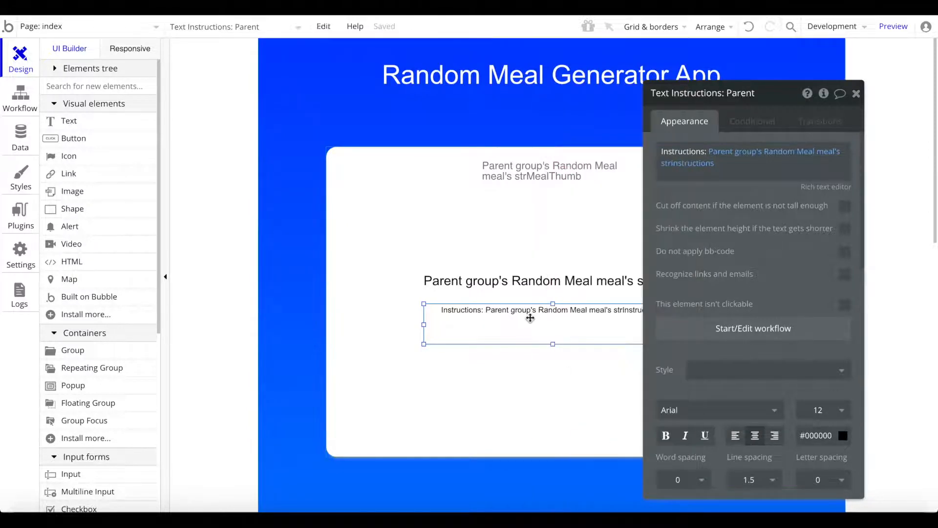
pyautogui.hotkey('ctrl', 'd')
pyautogui.click(741, 157)
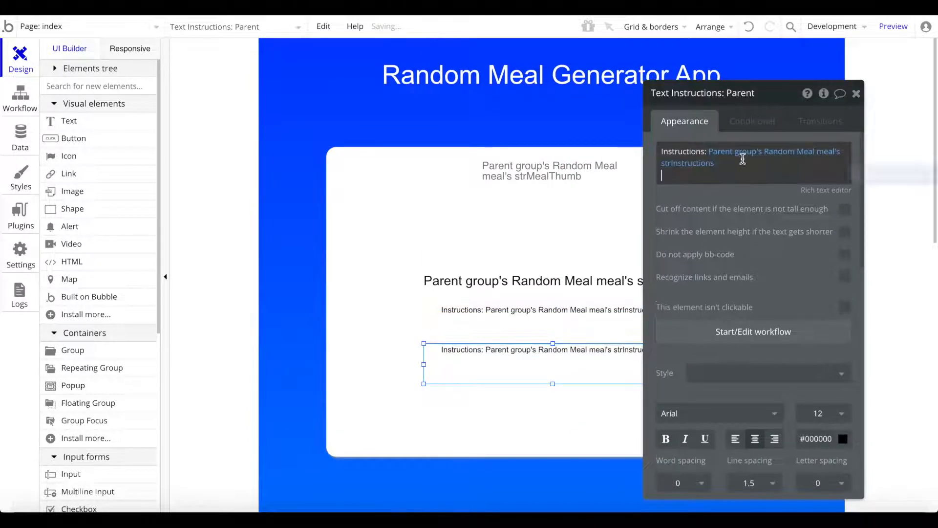
pyautogui.click(728, 156)
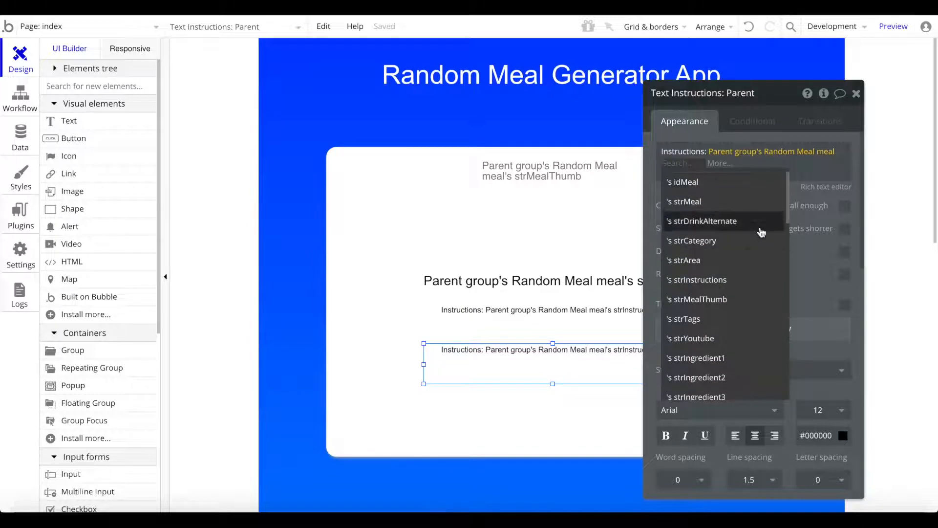
pyautogui.click(760, 240)
# Step: Replace the duplicated text's label with "Meal Category:"
pyautogui.click(686, 153)
pyautogui.doubleClick(686, 153)
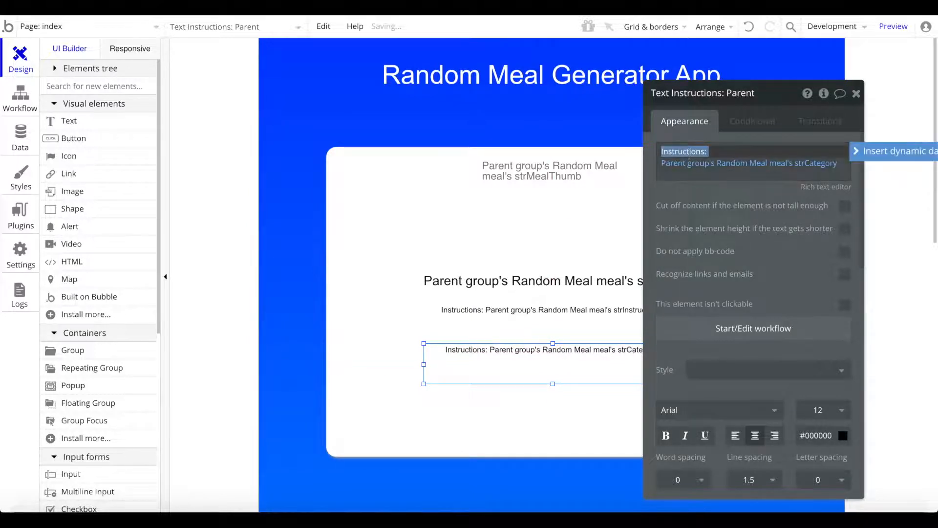
pyautogui.moveTo(687, 169)
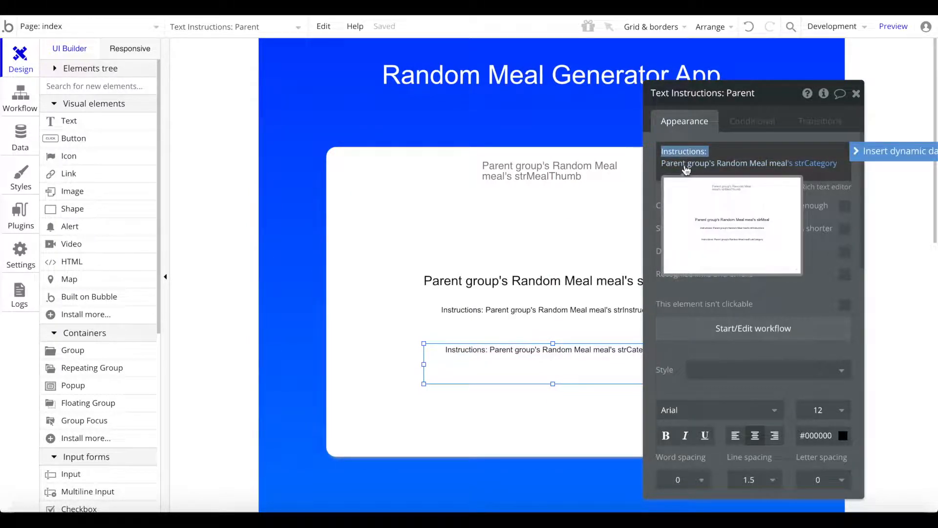
pyautogui.write('Meal')
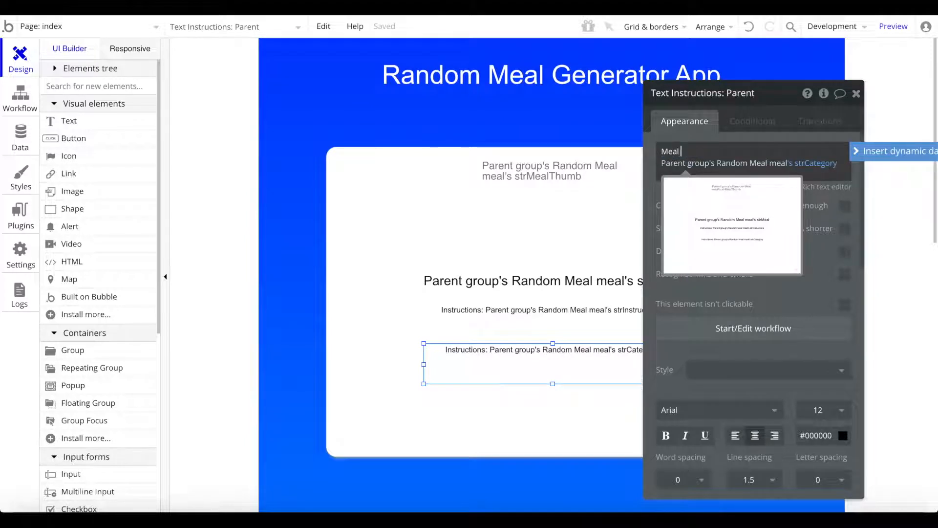
pyautogui.write(' Category')
pyautogui.click(856, 93)
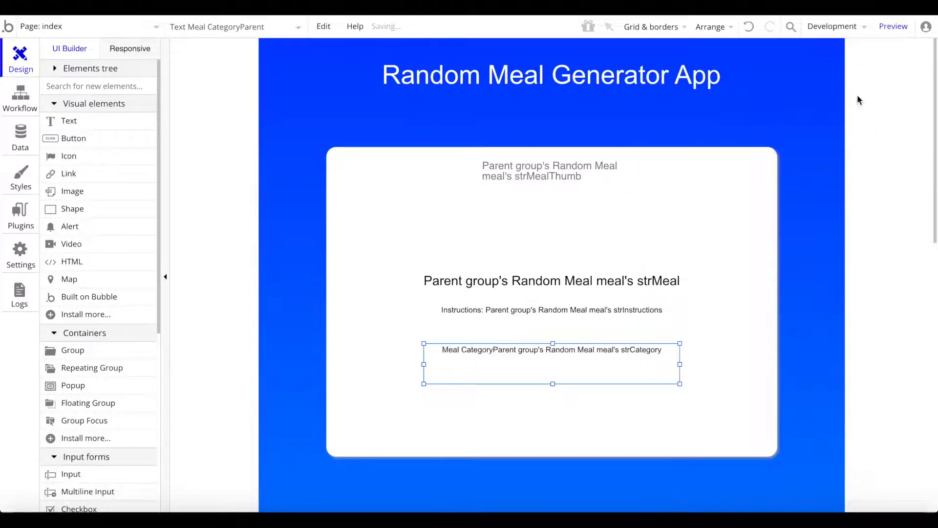
pyautogui.doubleClick(559, 369)
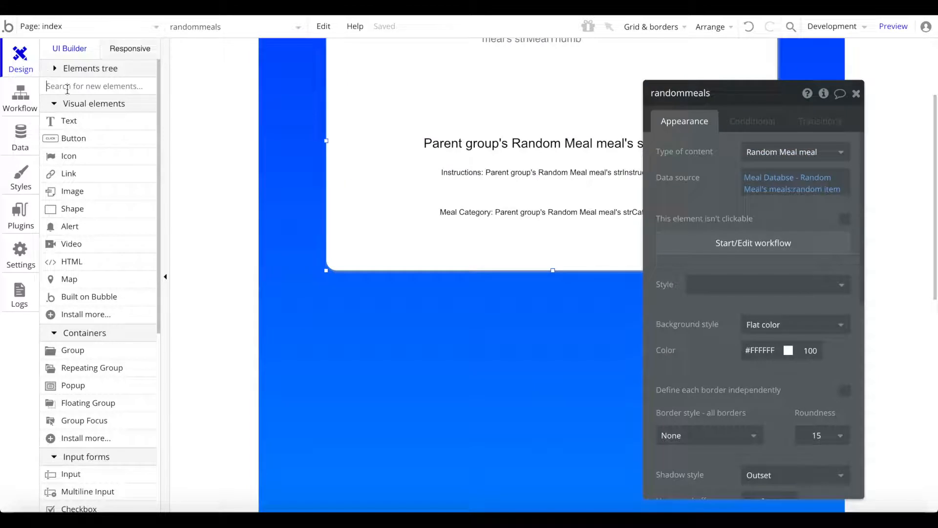
# Step: Draw a small link element below the meal category text, near the group's lower edge, and center it horizontally
pyautogui.write('link')
pyautogui.click(56, 122)
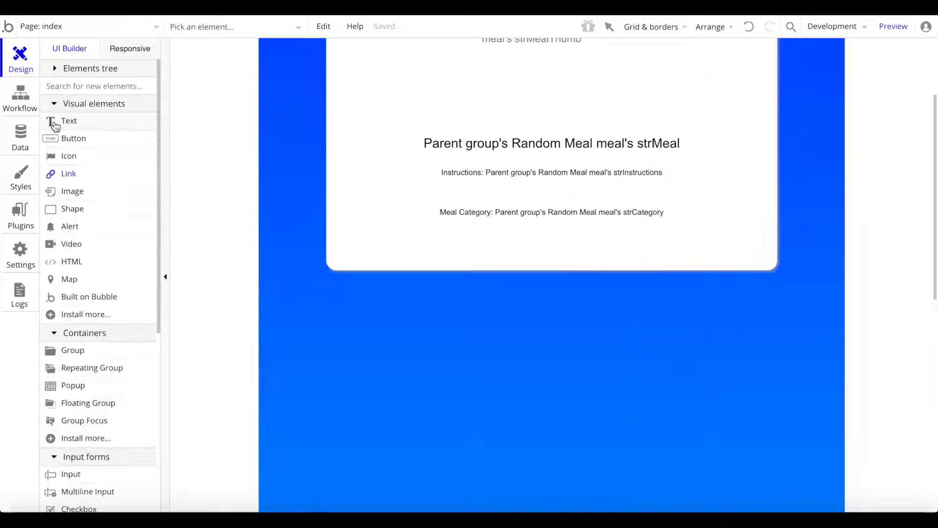
pyautogui.moveTo(492, 247); pyautogui.dragTo(610, 261)
pyautogui.moveTo(546, 259); pyautogui.dragTo(549, 257)
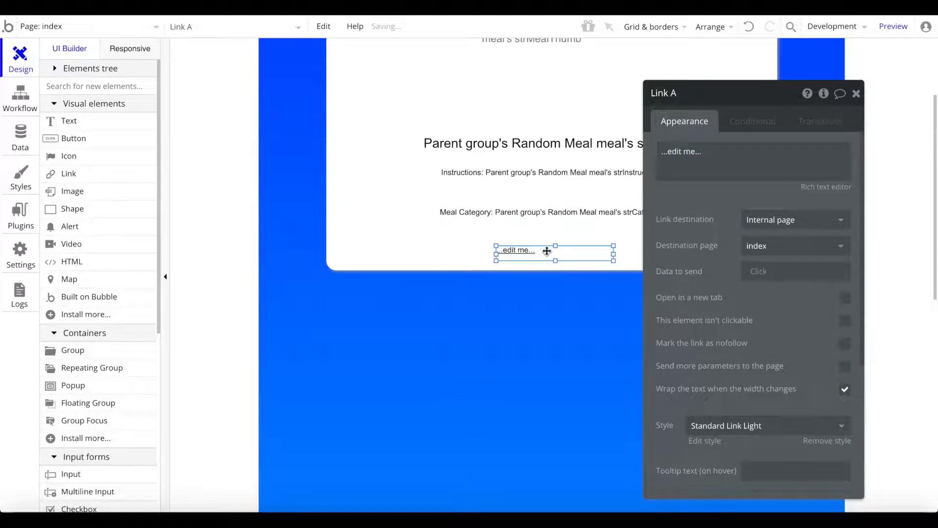
pyautogui.rightClick(547, 251)
pyautogui.click(614, 458)
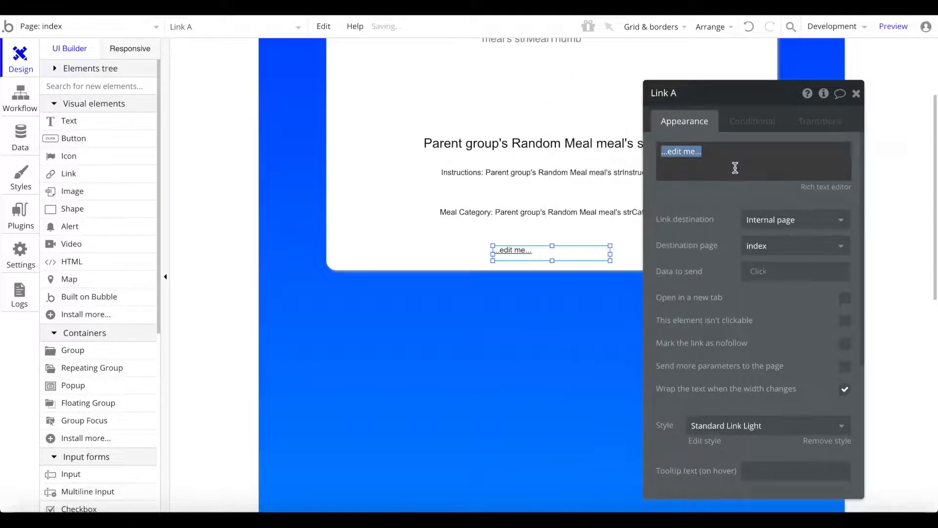
# Step: Set the link's text to "View this Meal Recipe"
pyautogui.click(735, 168)
pyautogui.write('View this Meal Recip')
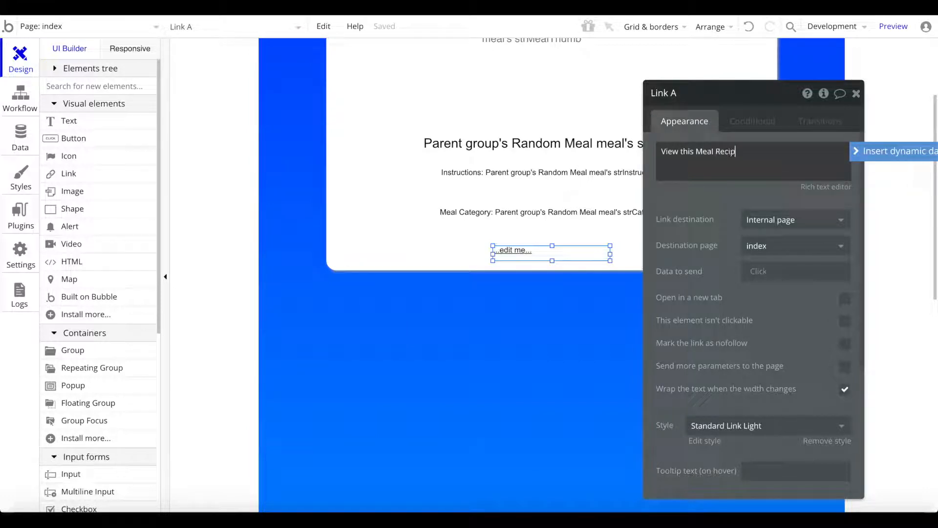
pyautogui.write('e')
# Step: Make the recipe link an external URL using the parent group's Random Meal meal's strSource, and have it open in a new tab
pyautogui.click(764, 218)
pyautogui.click(761, 262)
pyautogui.click(806, 247)
pyautogui.click(890, 243)
pyautogui.click(804, 281)
pyautogui.scroll(-1, 799, 293)
pyautogui.scroll(-4, 872, 345)
pyautogui.scroll(-10, 870, 346)
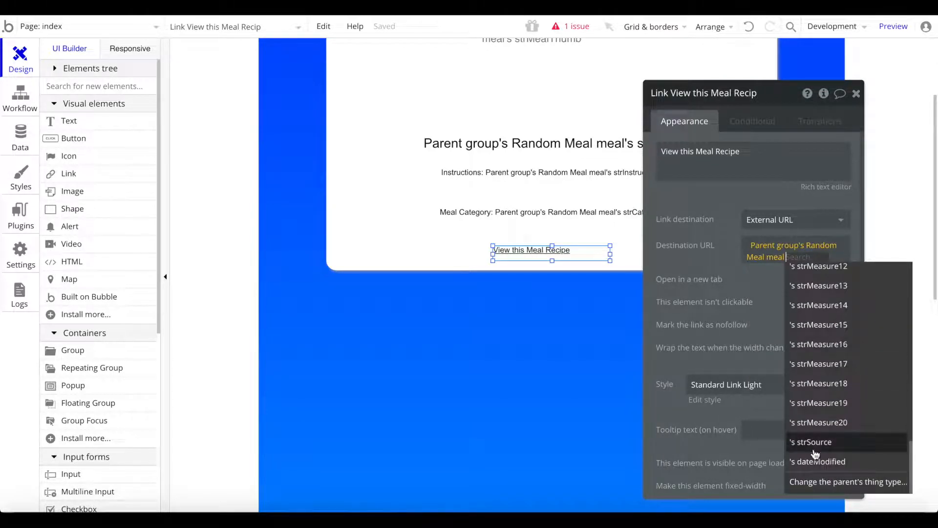
pyautogui.click(814, 449)
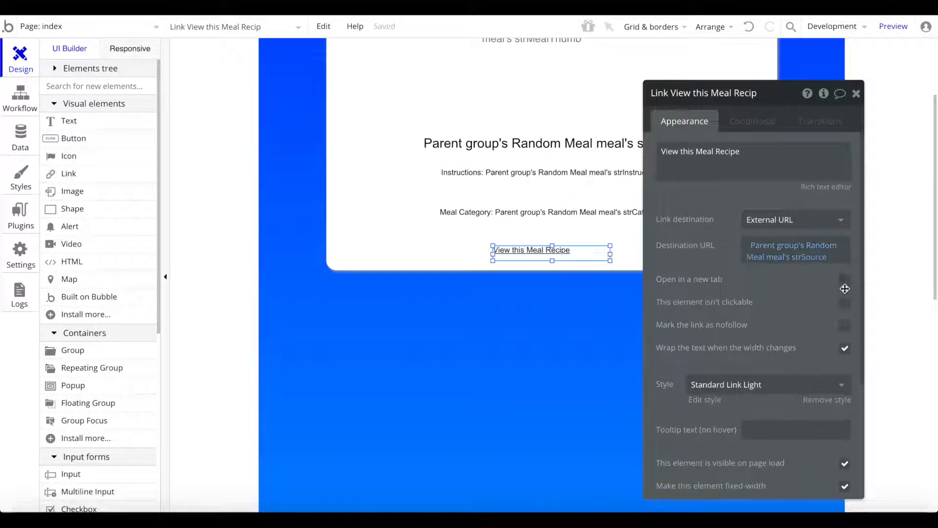
# Step: Remove the recipe link's style, make its text bold, centered and size 16, and center the link horizontally
pyautogui.click(837, 400)
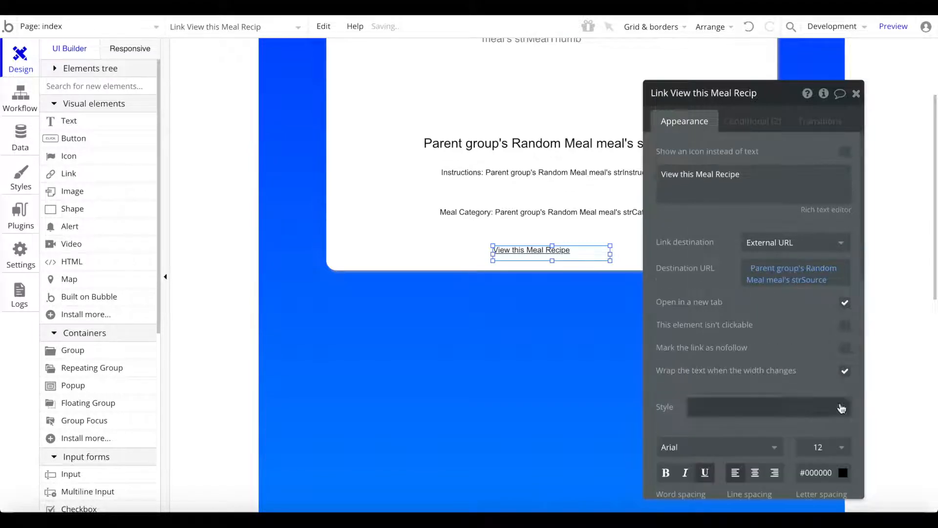
pyautogui.click(755, 473)
pyautogui.click(666, 473)
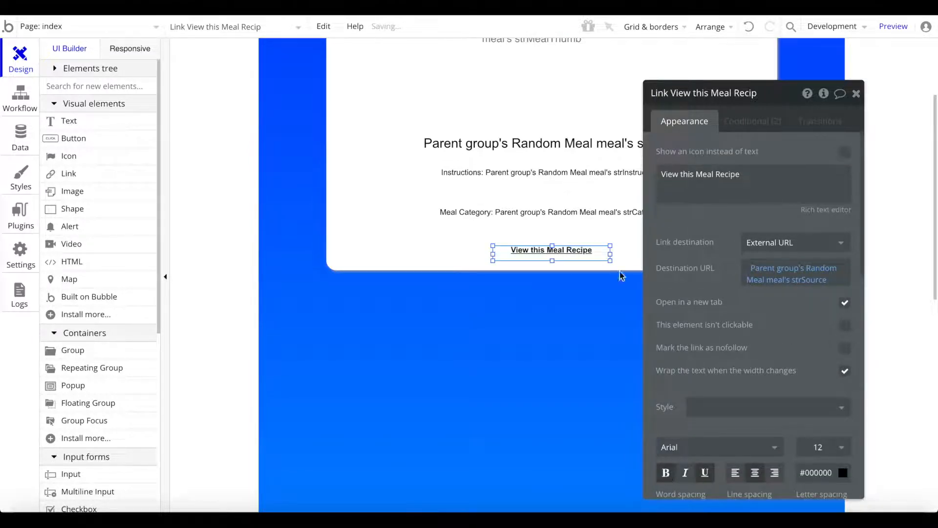
pyautogui.click(828, 448)
pyautogui.click(827, 453)
pyautogui.click(825, 449)
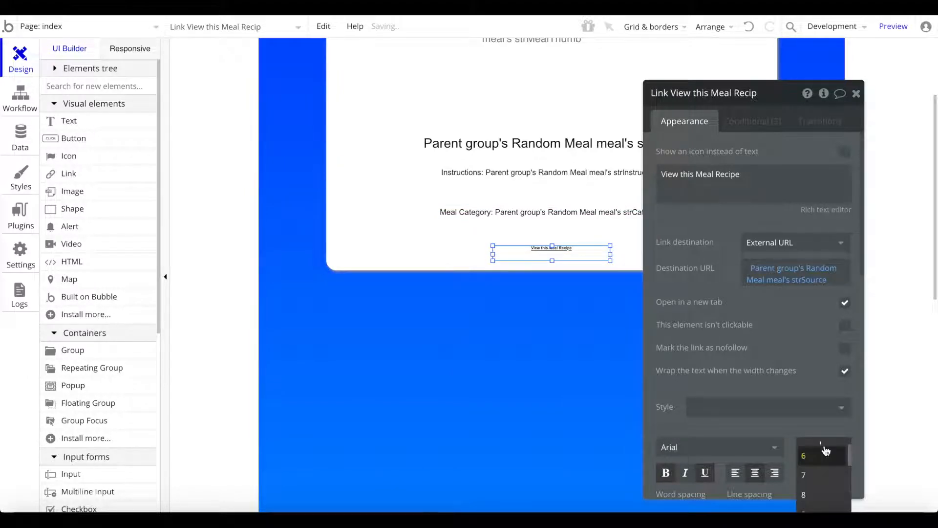
pyautogui.write('16')
pyautogui.press('Return')
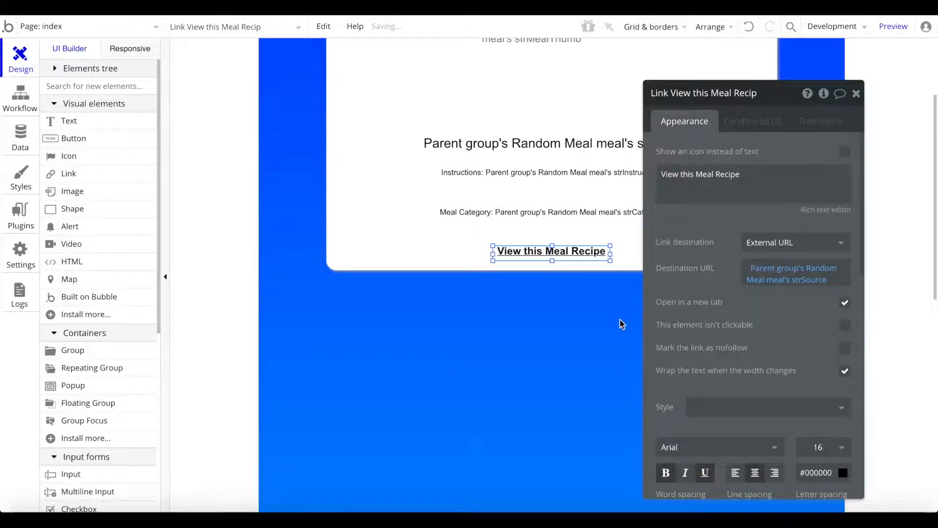
pyautogui.rightClick(583, 252)
pyautogui.click(635, 454)
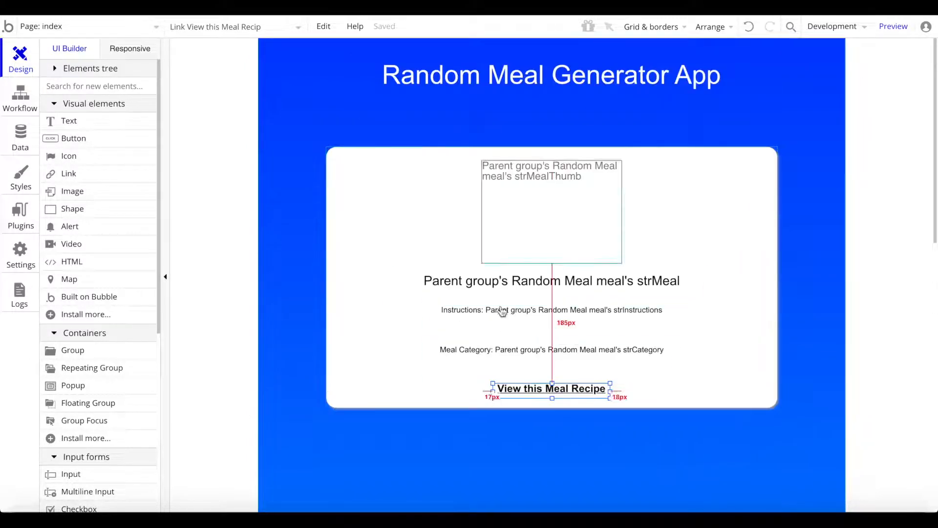
# Step: Move the randommeals group down to leave space below the page title and center it horizontally
pyautogui.click(760, 389)
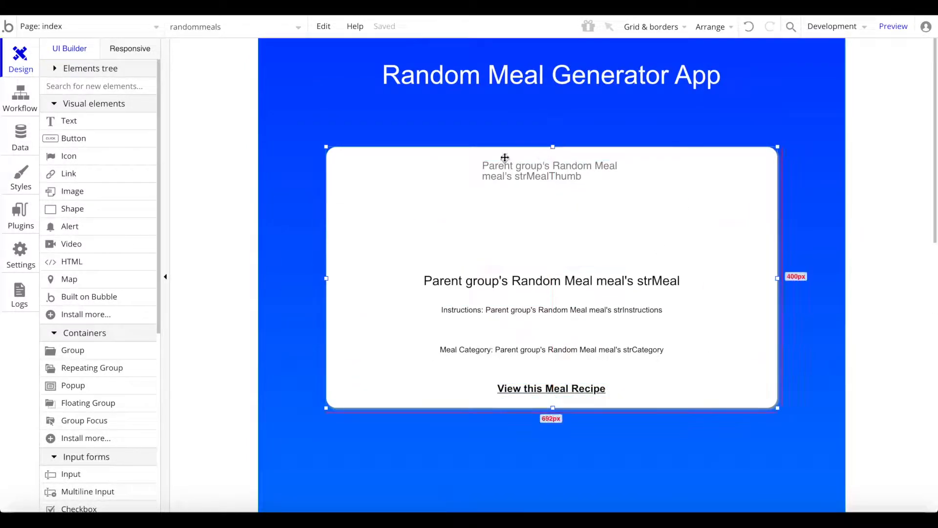
pyautogui.moveTo(731, 158); pyautogui.dragTo(739, 226)
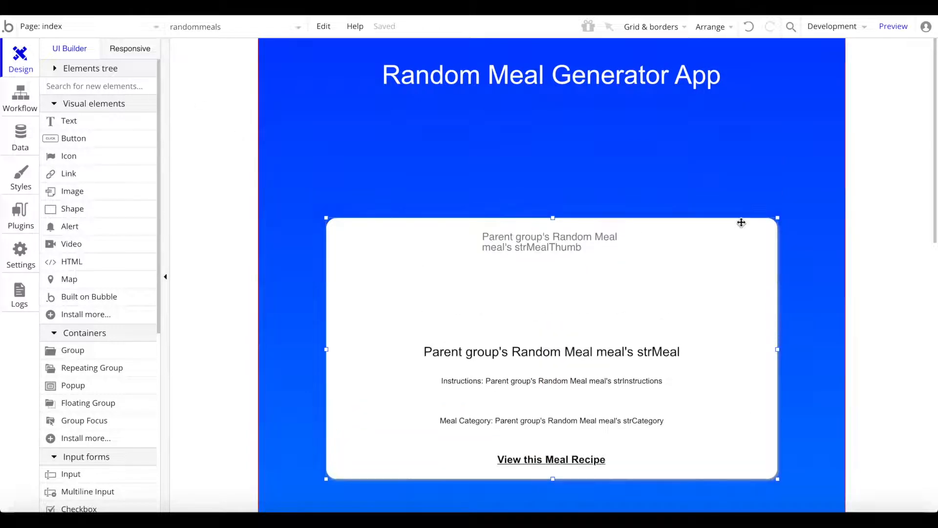
pyautogui.rightClick(740, 226)
pyautogui.click(795, 435)
# Step: Draw a button about 257 by 62 px between the page title and the randommeals group, and center it horizontally
pyautogui.click(74, 138)
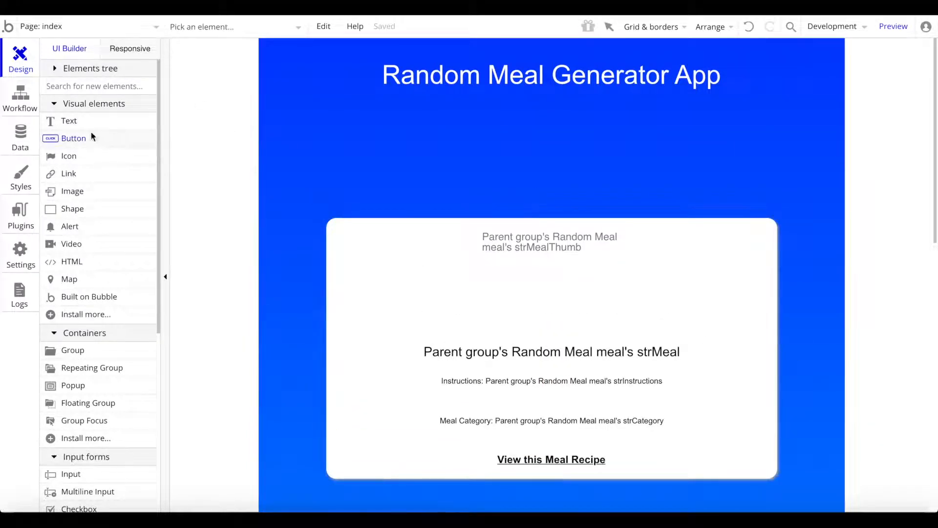
pyautogui.moveTo(445, 144)
pyautogui.mouseDown()
pyautogui.moveTo(618, 192)
pyautogui.moveTo(613, 185)
pyautogui.mouseUp()
pyautogui.moveTo(532, 168); pyautogui.dragTo(569, 174)
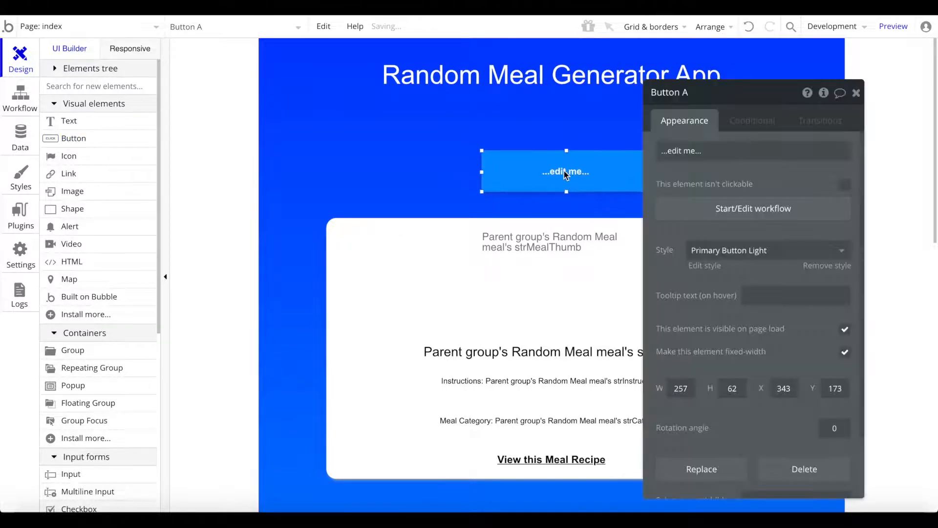
pyautogui.rightClick(568, 174)
pyautogui.click(677, 435)
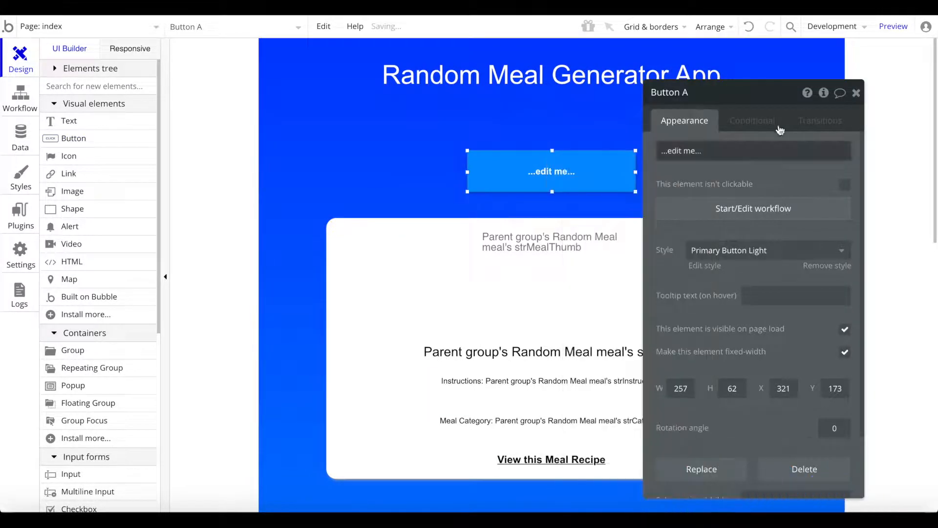
# Step: Remove the new button's style and change its background color to orange #F6BD57
pyautogui.click(829, 268)
pyautogui.scroll(-3, 788, 321)
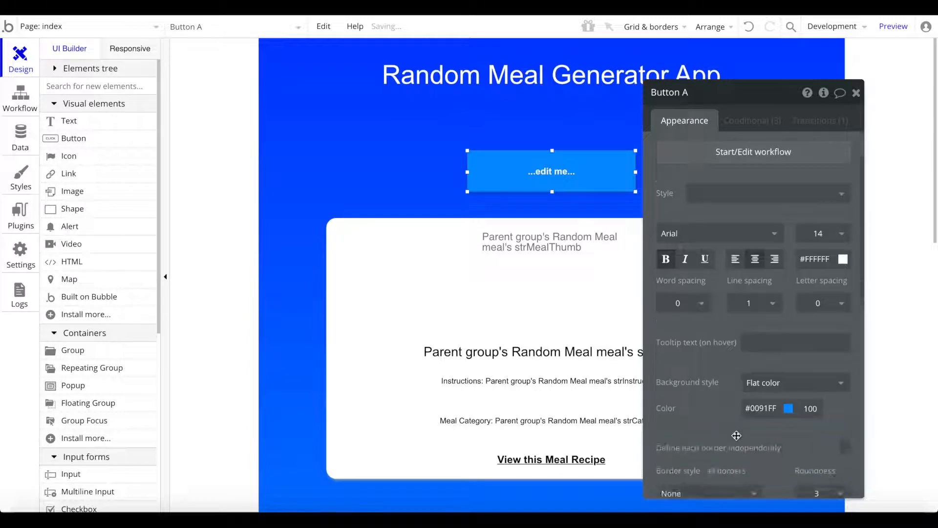
pyautogui.click(788, 317)
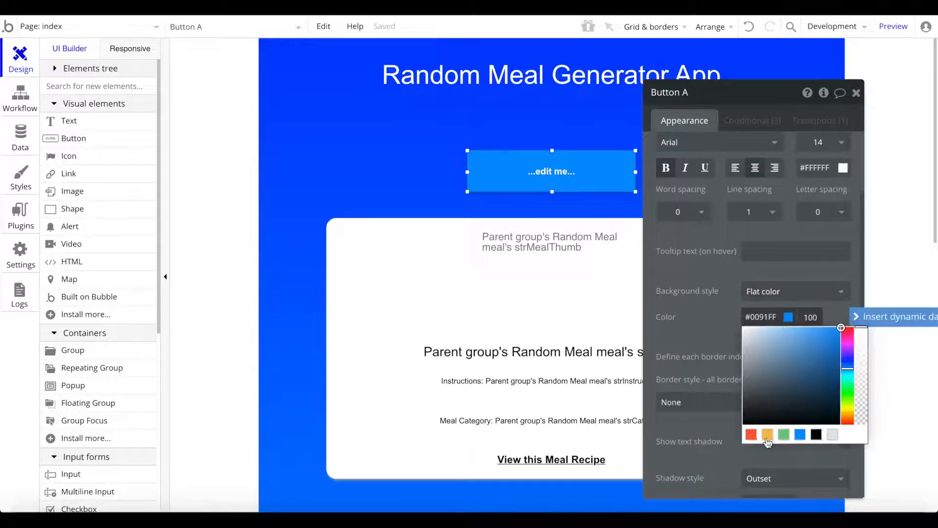
pyautogui.click(768, 434)
pyautogui.click(581, 224)
pyautogui.click(582, 168)
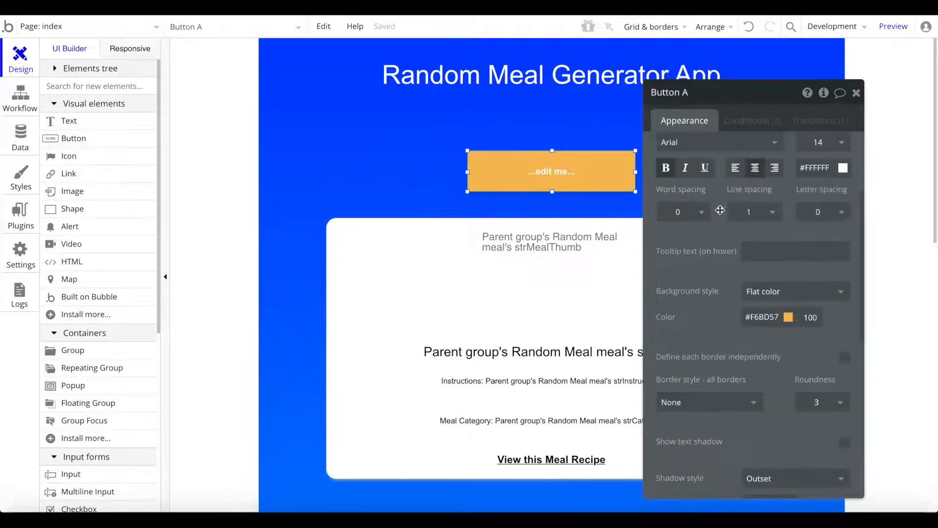
# Step: Set the orange button's label to "Generate new Meal"
pyautogui.scroll(3, 720, 210)
pyautogui.tripleClick(684, 150)
pyautogui.write('GEn')
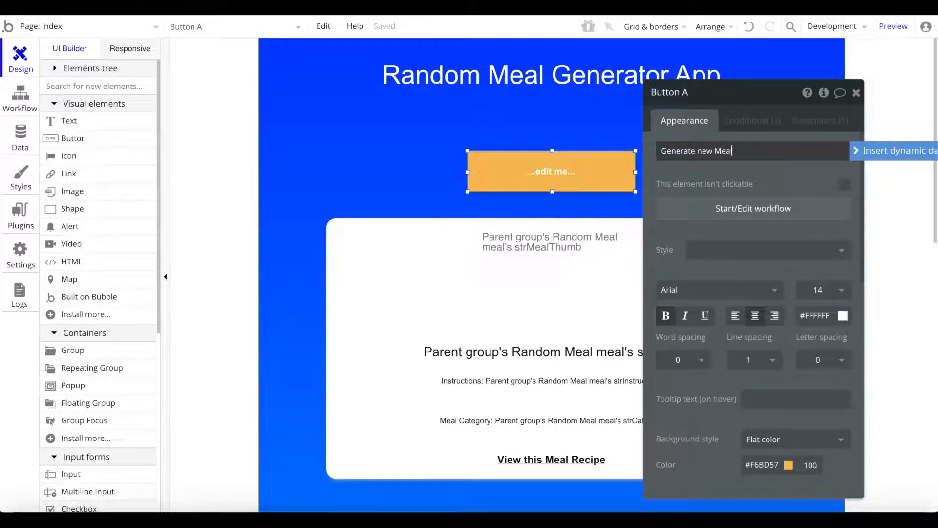
pyautogui.click(520, 205)
pyautogui.click(560, 151)
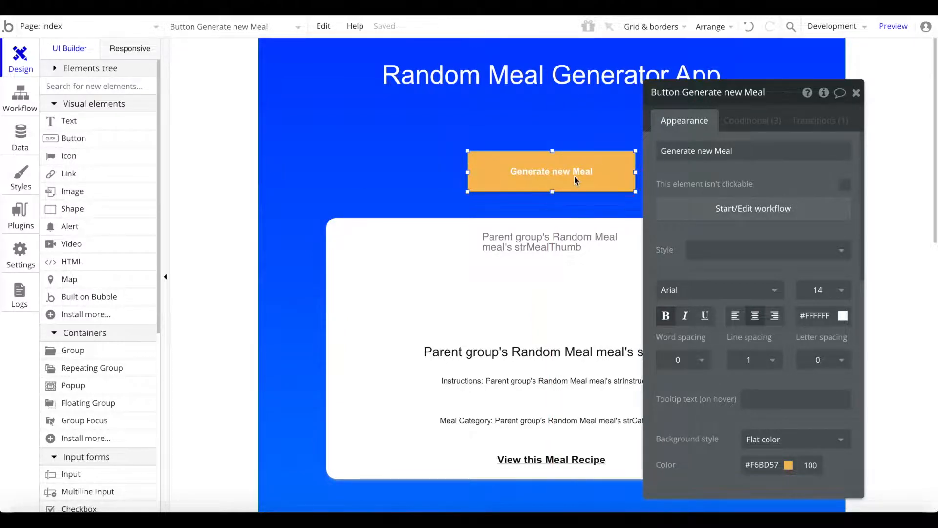
# Step: Start a workflow for the Generate new Meal button with a Display data action targeting the randommeals group
pyautogui.click(752, 209)
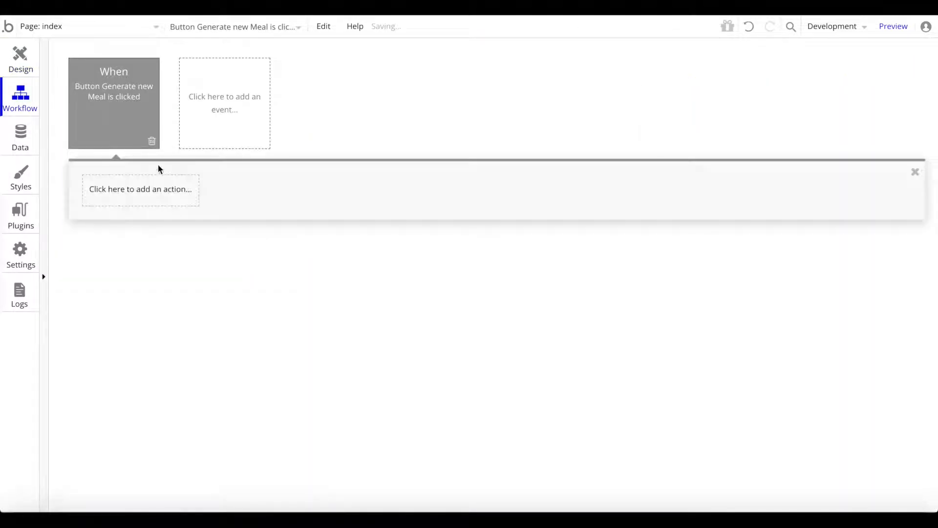
pyautogui.click(144, 192)
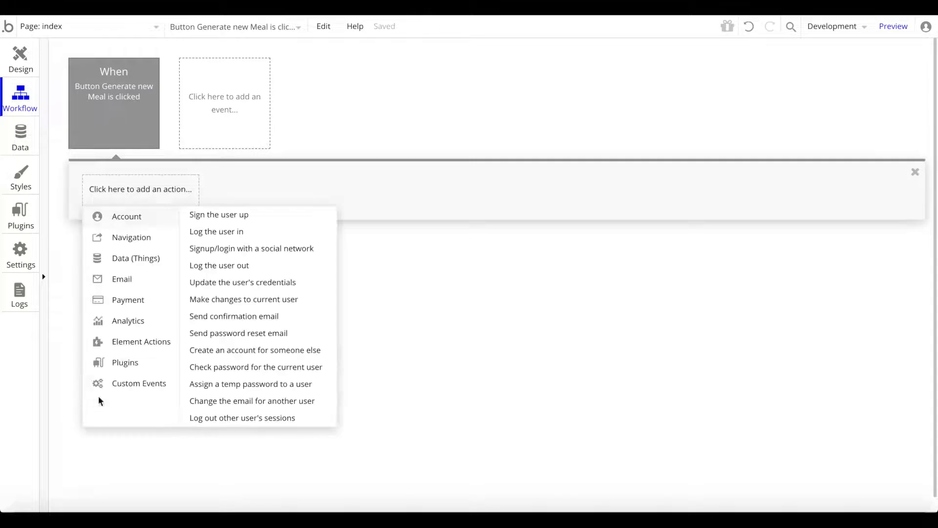
pyautogui.moveTo(147, 353)
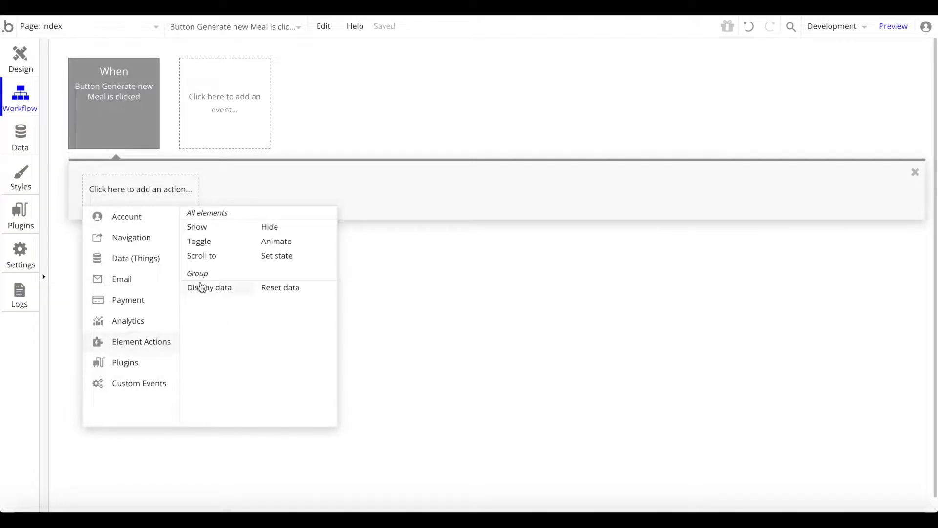
pyautogui.click(202, 289)
pyautogui.click(792, 122)
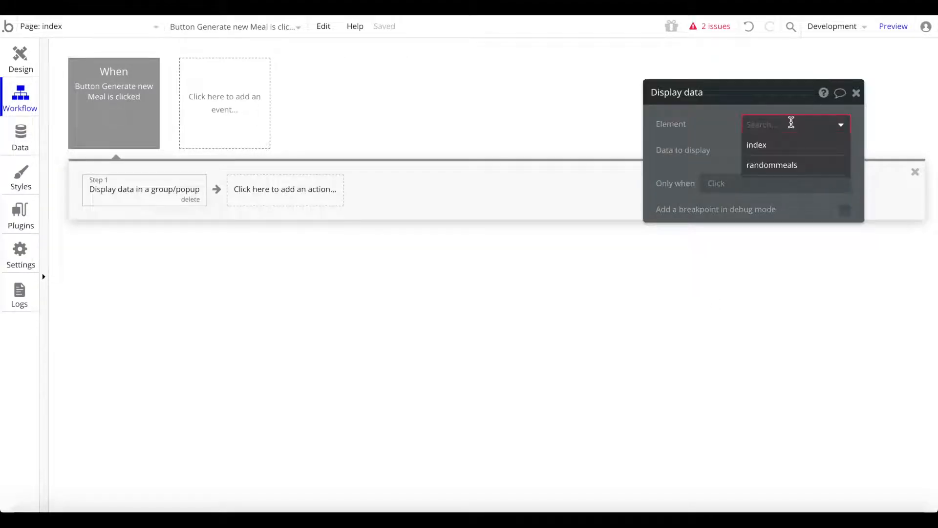
pyautogui.click(777, 165)
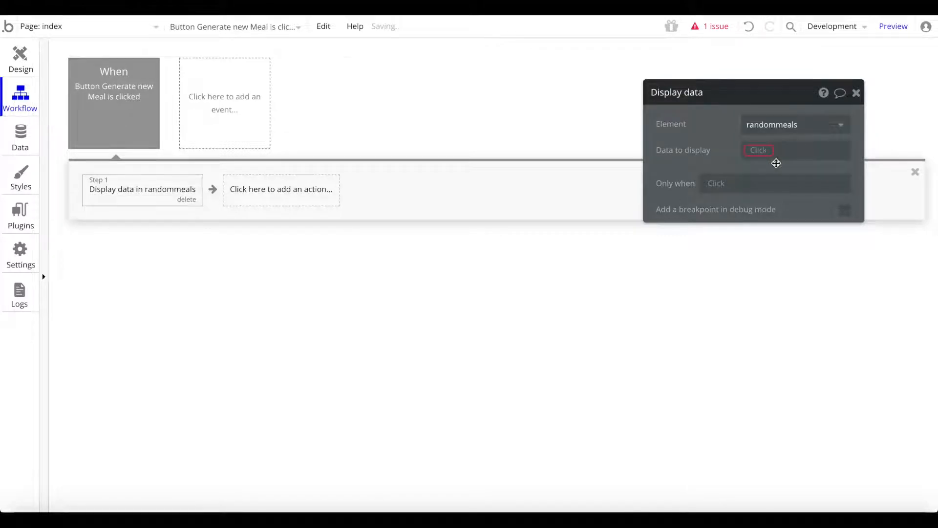
# Step: Set the action's data to display to the external API Meal Databse - Random Meal's meals:random item
pyautogui.click(758, 149)
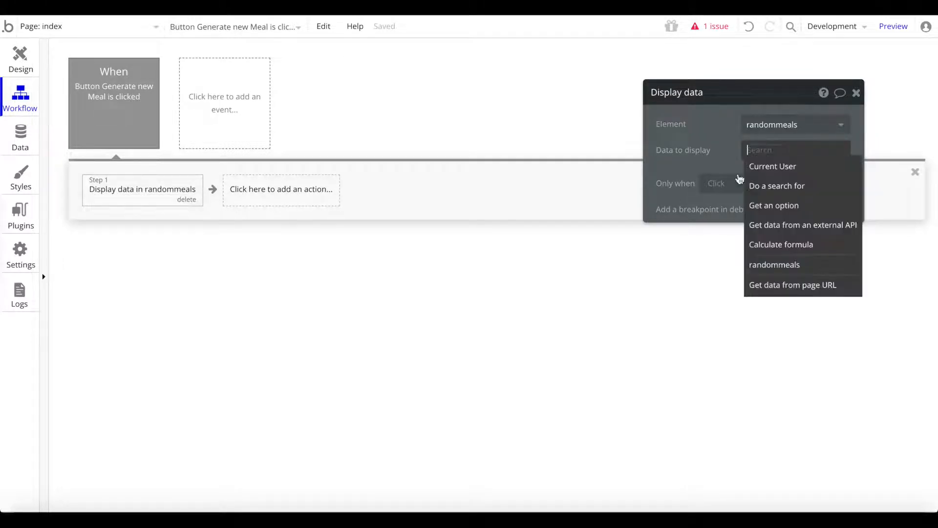
pyautogui.click(835, 230)
pyautogui.click(588, 126)
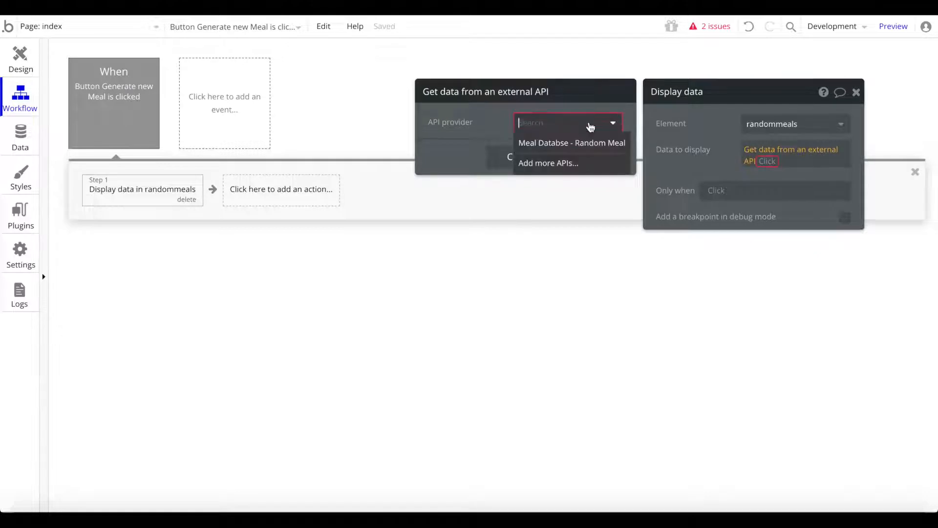
pyautogui.click(575, 144)
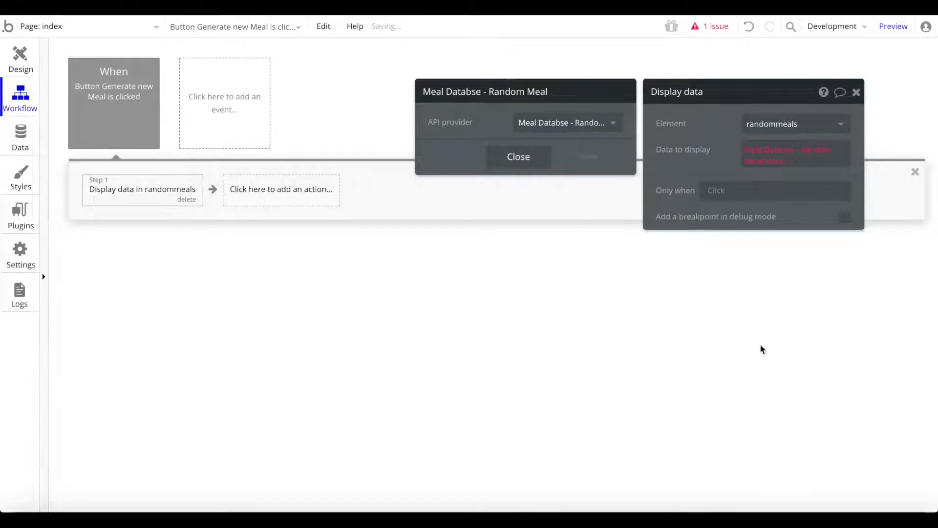
pyautogui.click(781, 172)
pyautogui.click(782, 176)
pyautogui.write('ra')
pyautogui.click(808, 185)
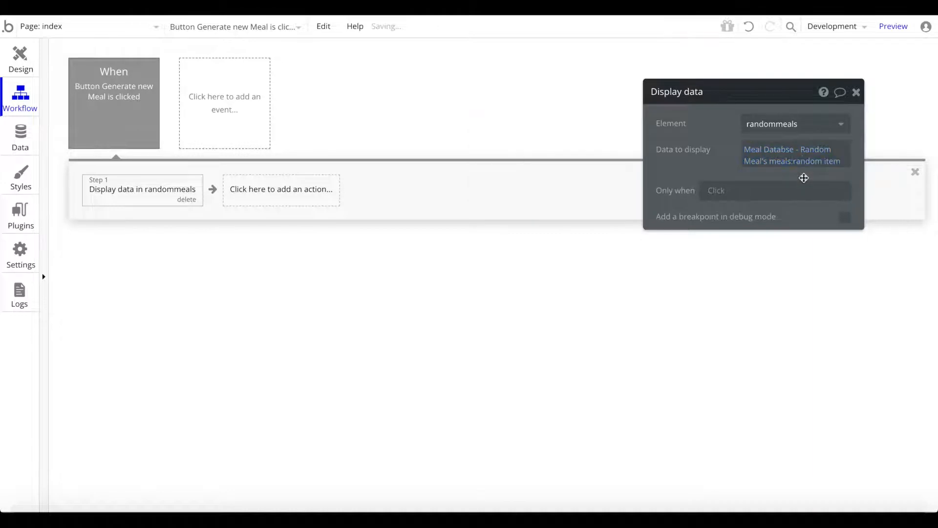
# Step: Return to the page design and review the layout and the randommeals group's settings
pyautogui.click(20, 58)
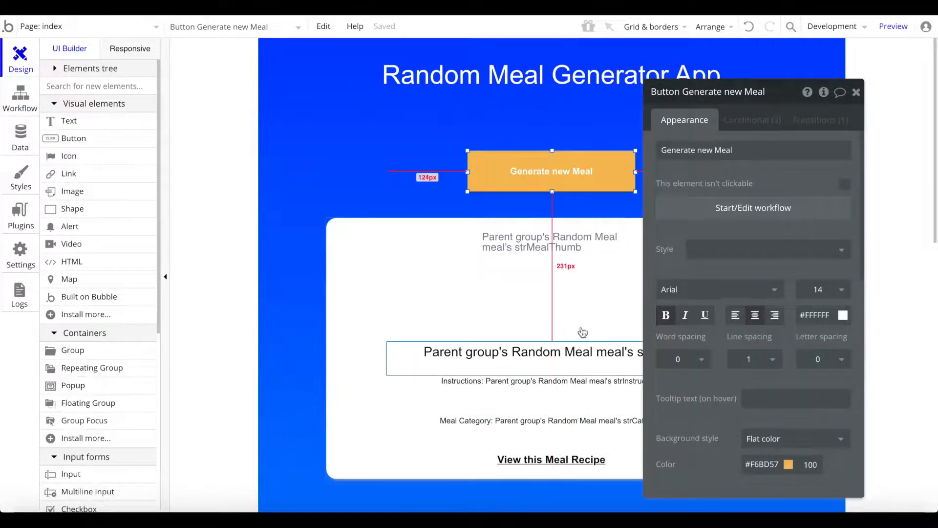
pyautogui.scroll(-3, 479, 228)
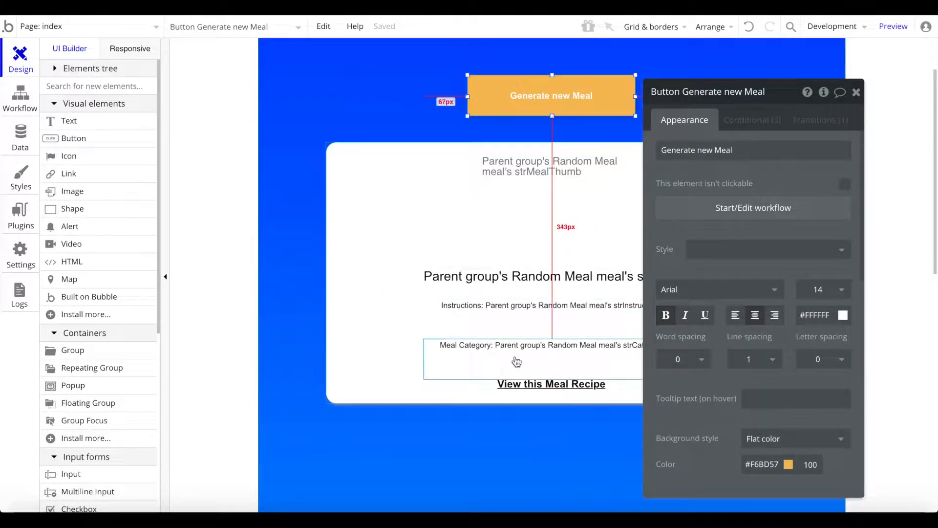
pyautogui.click(377, 345)
pyautogui.scroll(-5, 764, 372)
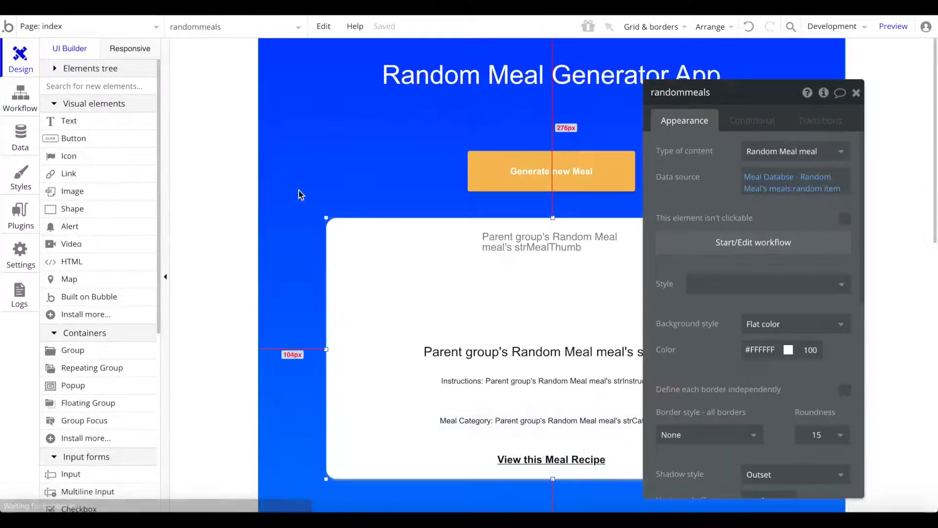
pyautogui.scroll(-2, 603, 268)
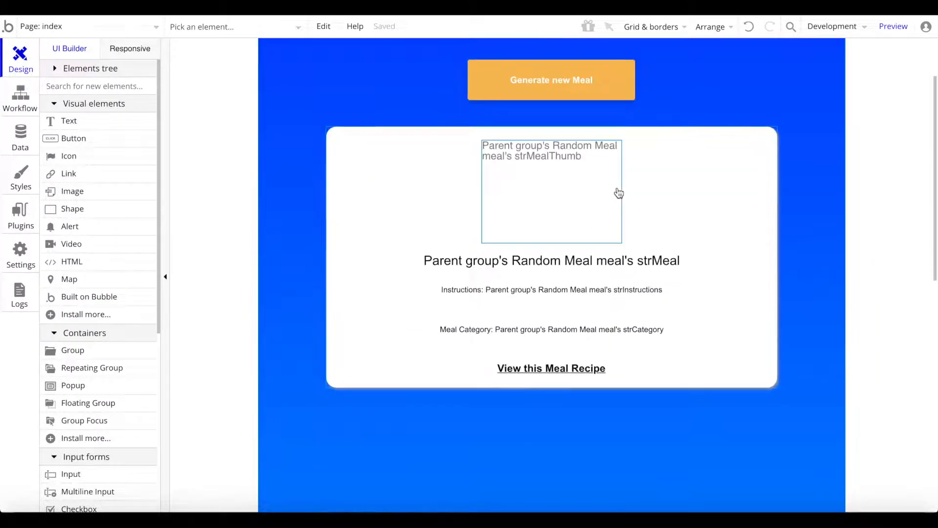
pyautogui.scroll(1, 643, 111)
# Step: Change the randommeals group's content type to Random Meal and reduce its data source to Meal Databse - Random Meal
pyautogui.doubleClick(749, 231)
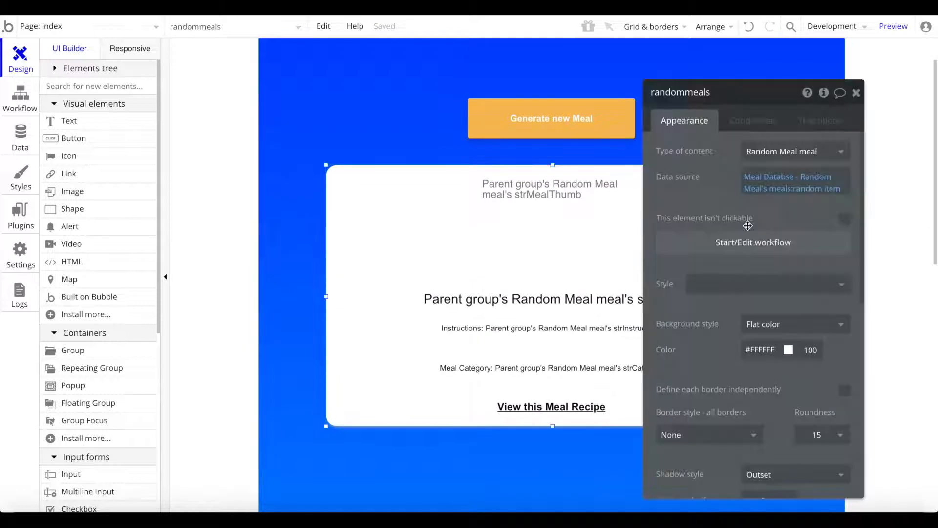
pyautogui.moveTo(820, 196)
pyautogui.click(750, 153)
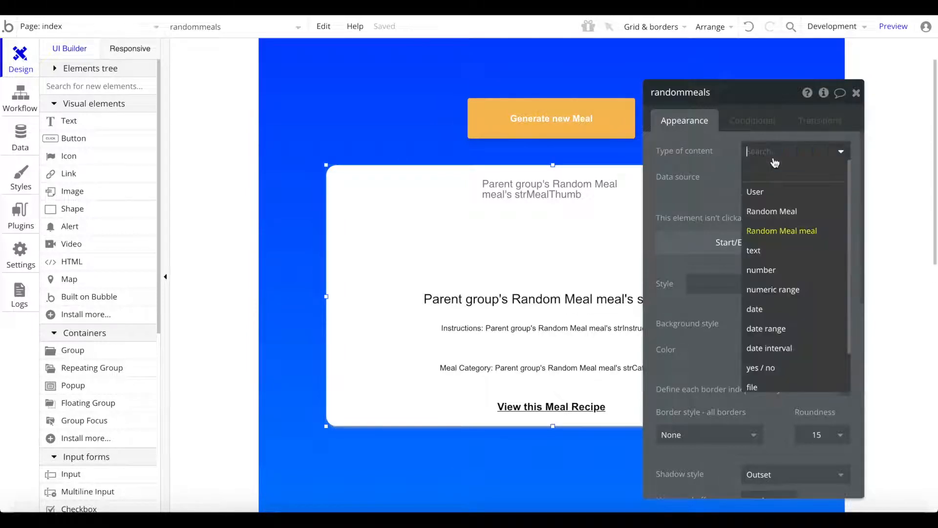
pyautogui.click(785, 217)
pyautogui.click(782, 206)
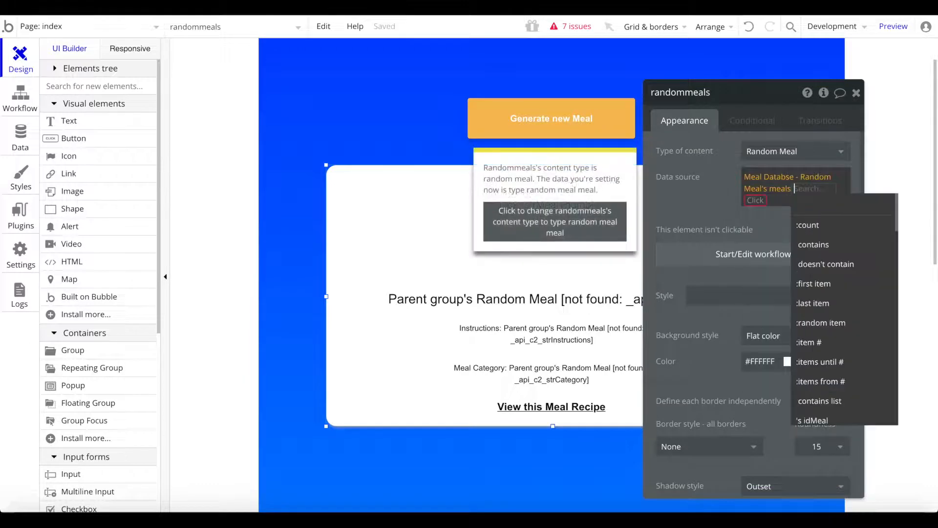
pyautogui.press('BackSpace')
pyautogui.click(787, 181)
pyautogui.click(797, 206)
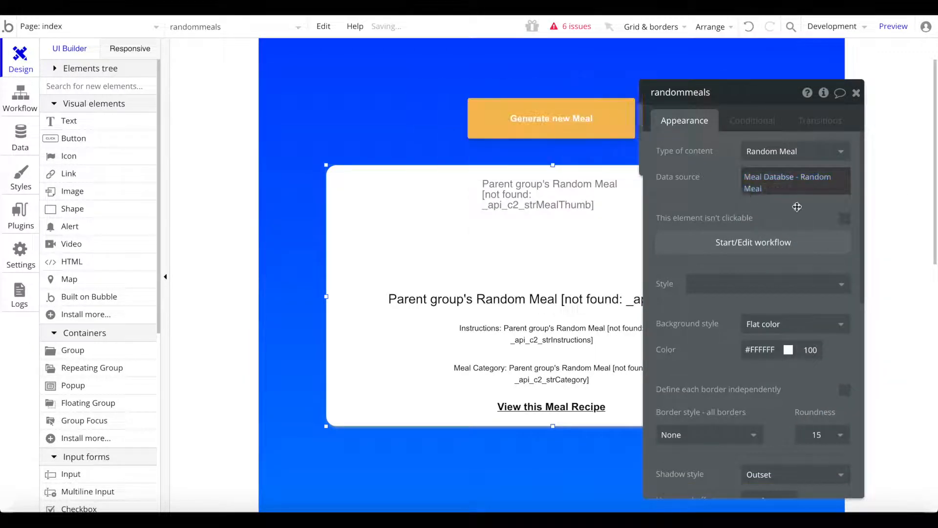
# Step: Reduce the meal image's dynamic source to Parent group's Random Meal and extend it with the meals list
pyautogui.click(520, 235)
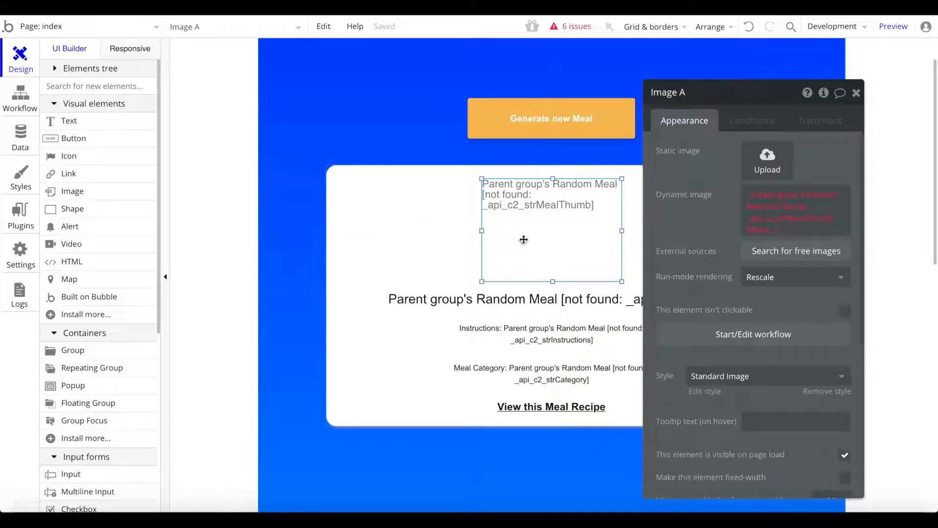
pyautogui.click(766, 191)
pyautogui.click(790, 233)
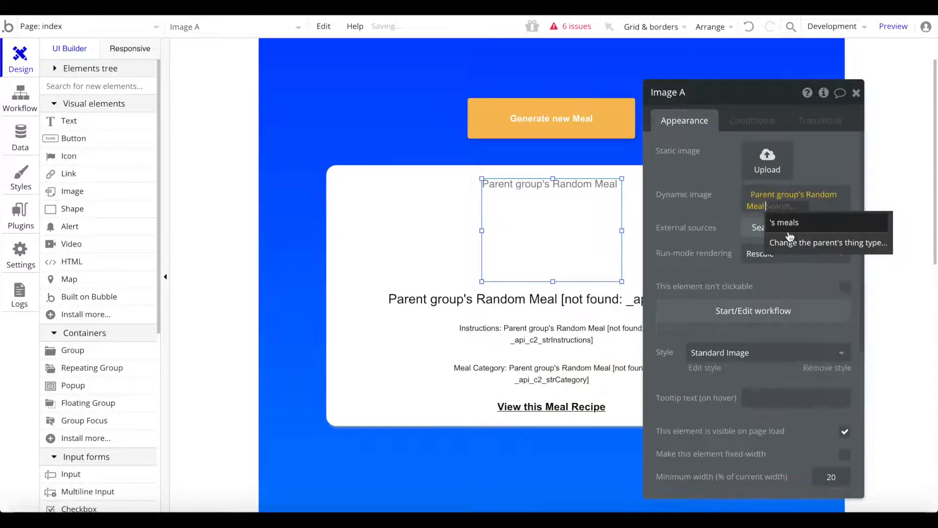
pyautogui.click(813, 222)
pyautogui.scroll(-5, 811, 293)
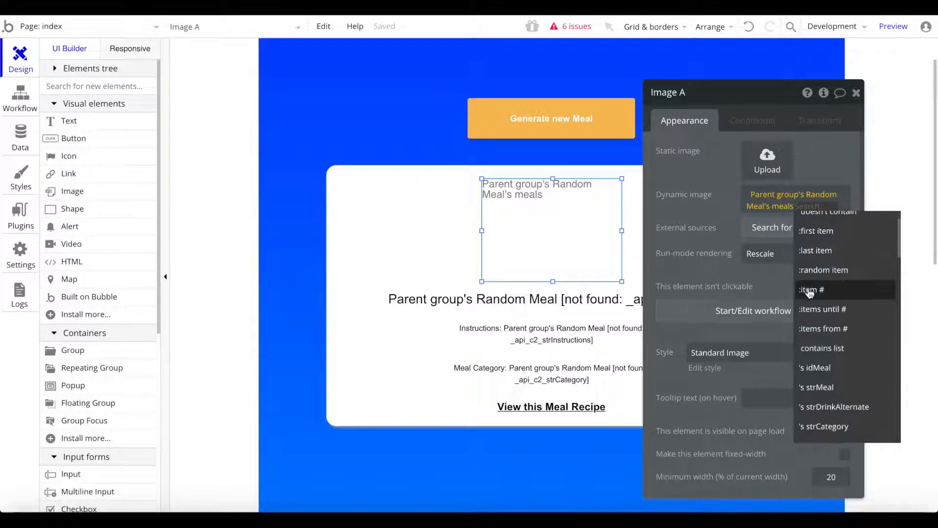
pyautogui.scroll(-10, 810, 326)
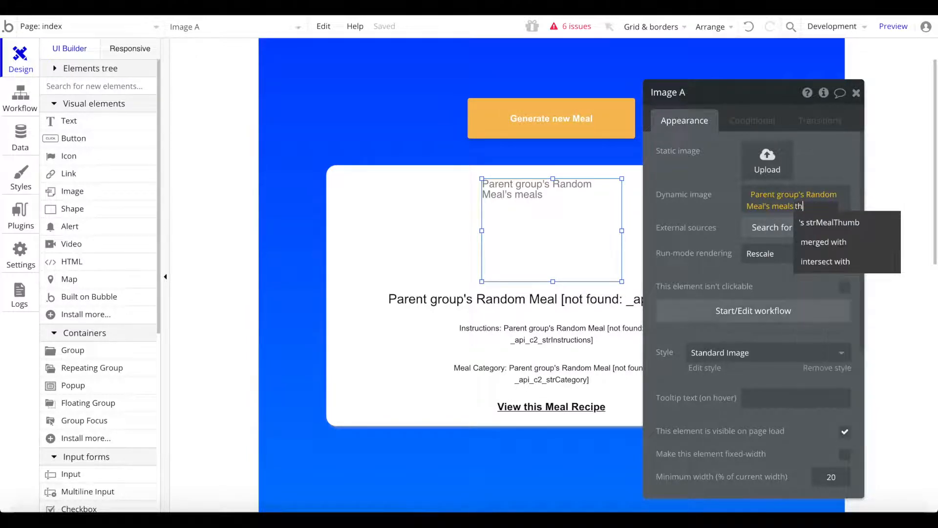
pyautogui.click(821, 239)
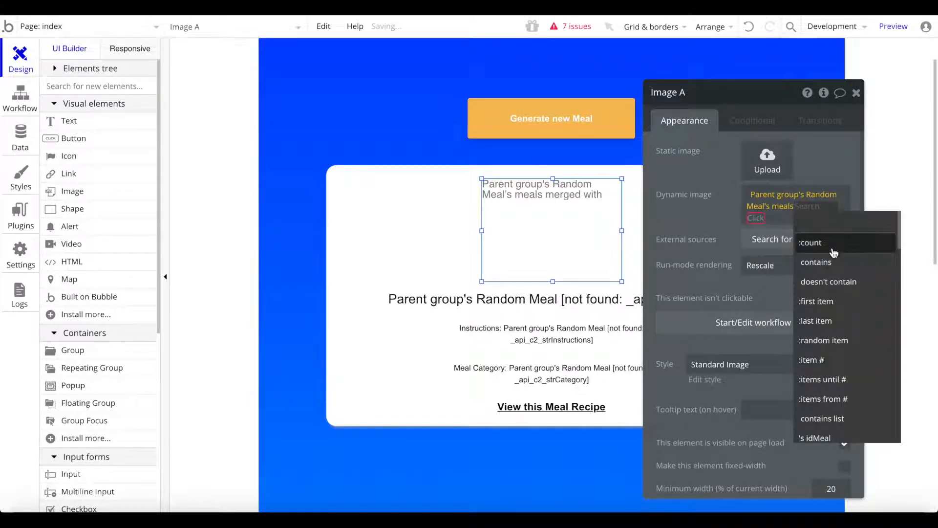
pyautogui.press('BackSpace')
pyautogui.press('BackSpace')
pyautogui.write('th')
pyautogui.click(801, 235)
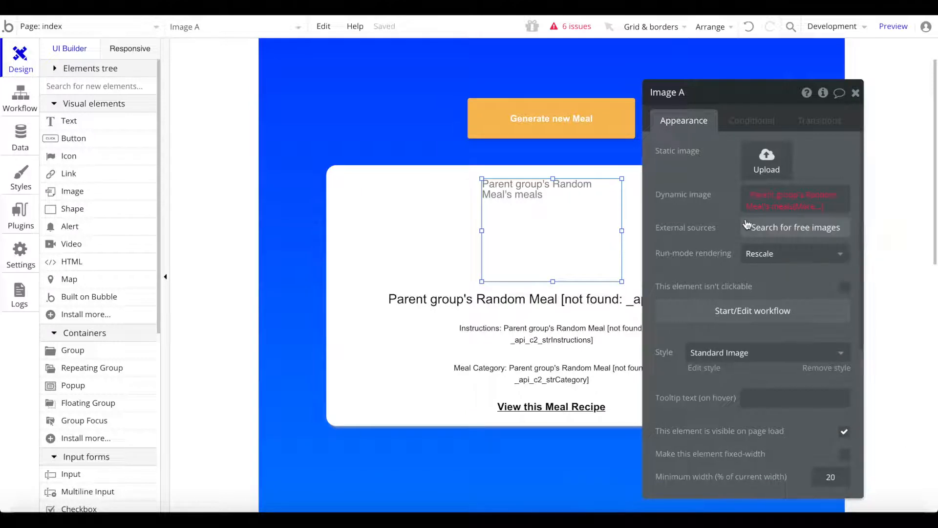
# Step: Complete the meal image's dynamic source with the strMealThumb field of Parent group's Random Meal's meals
pyautogui.click(812, 206)
pyautogui.write('th')
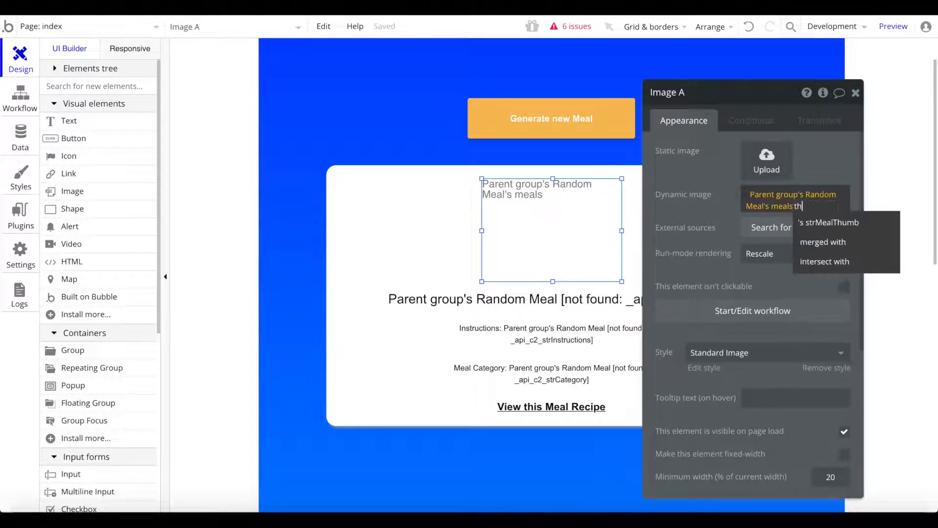
pyautogui.click(831, 223)
# Step: Set the meal title text's dynamic content to Parent group's Random Meal's meals's strMeal
pyautogui.click(512, 320)
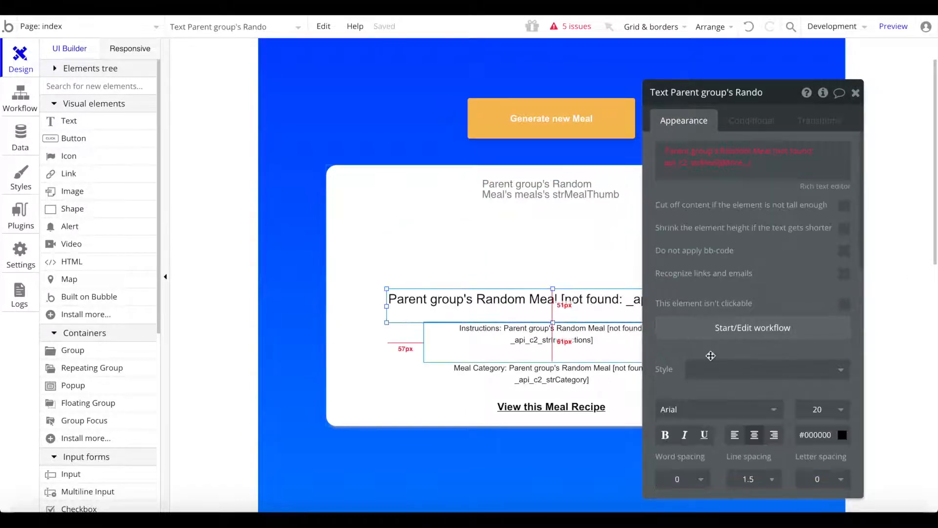
pyautogui.click(698, 150)
pyautogui.click(764, 189)
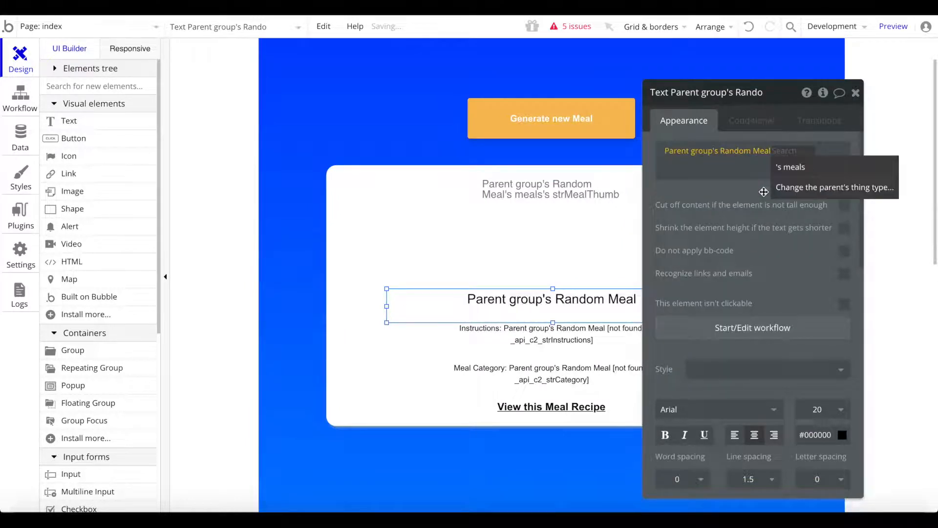
pyautogui.click(786, 165)
pyautogui.scroll(-3, 860, 266)
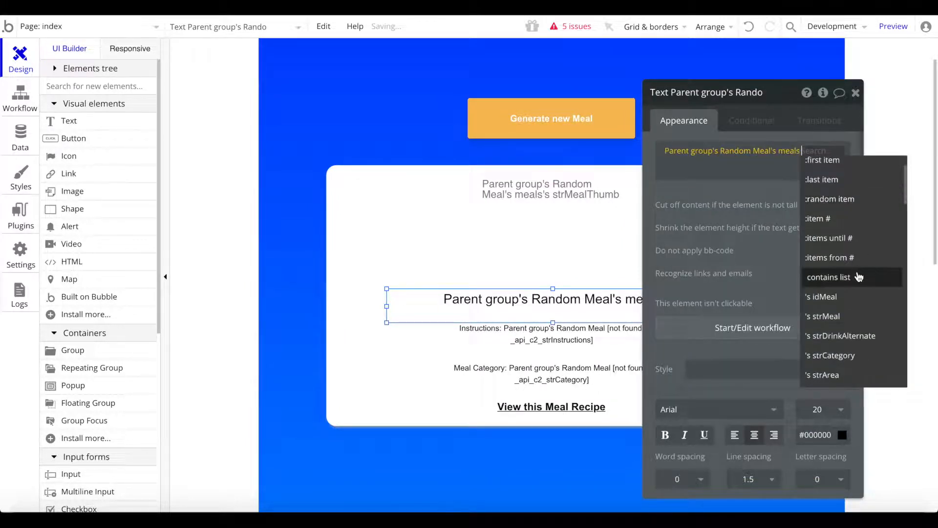
pyautogui.click(846, 318)
# Step: Replace the dynamic value after the Instructions label with Parent group's Random Meal's meals's strInstructions
pyautogui.click(543, 328)
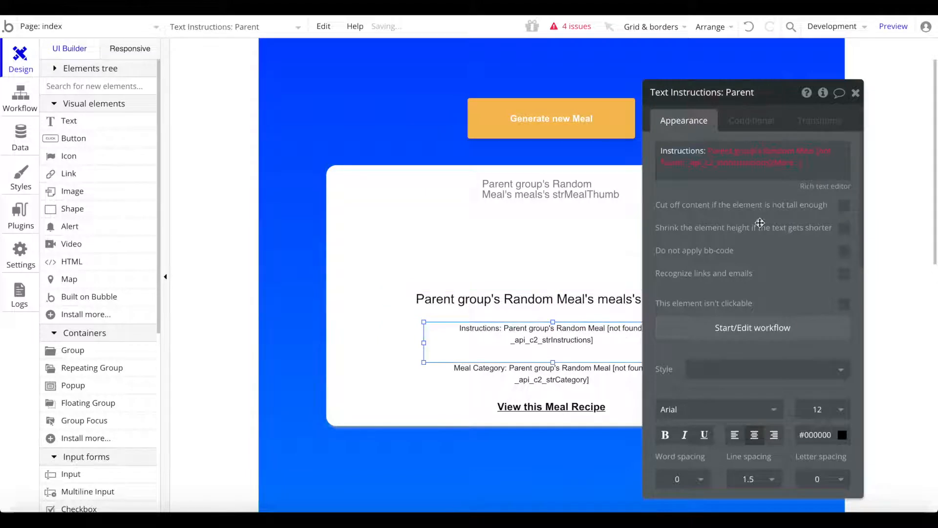
pyautogui.click(732, 151)
pyautogui.click(749, 186)
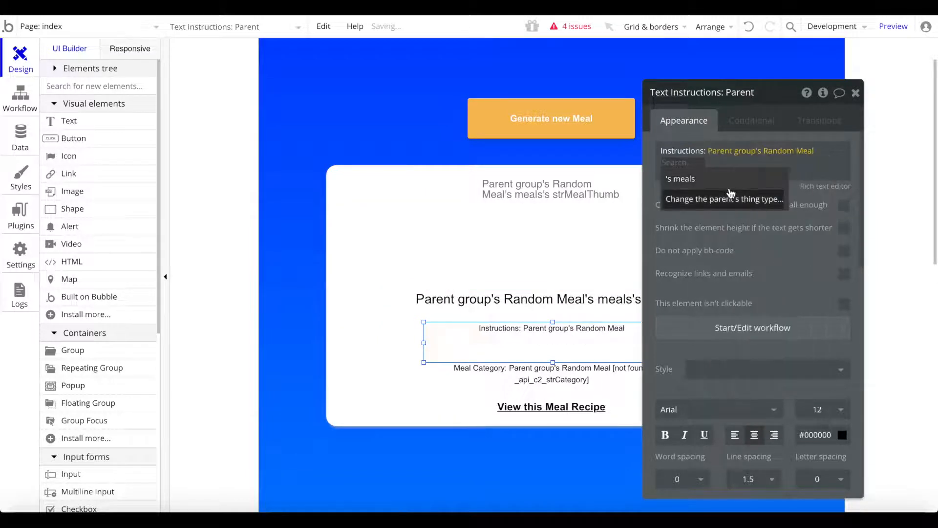
pyautogui.click(684, 178)
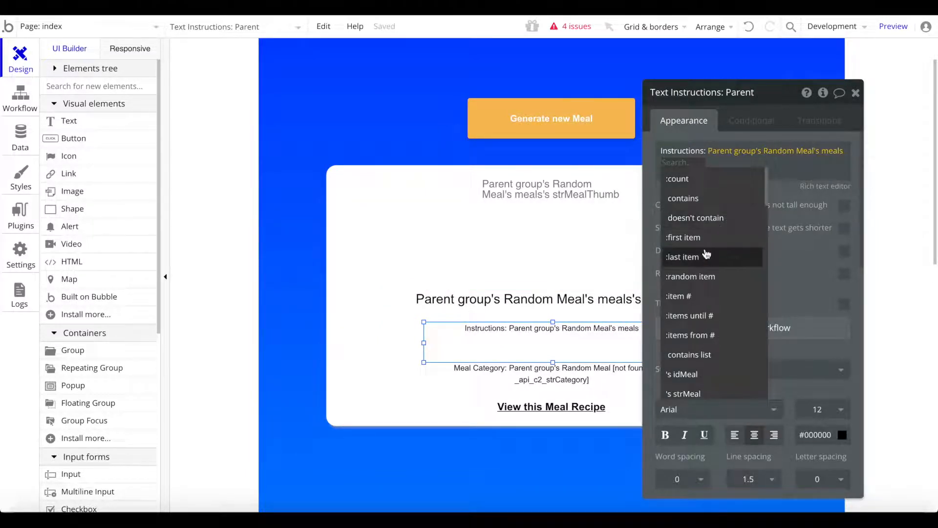
pyautogui.scroll(-4, 703, 252)
pyautogui.click(694, 304)
# Step: Replace the dynamic value after the Meal Category label with Parent group's Random Meal's meals's strCategory
pyautogui.click(541, 369)
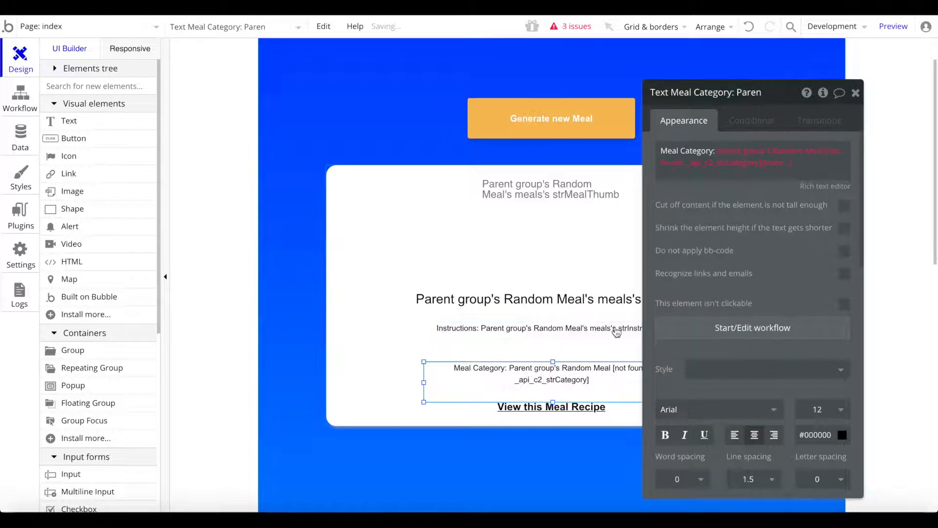
pyautogui.click(733, 151)
pyautogui.click(762, 187)
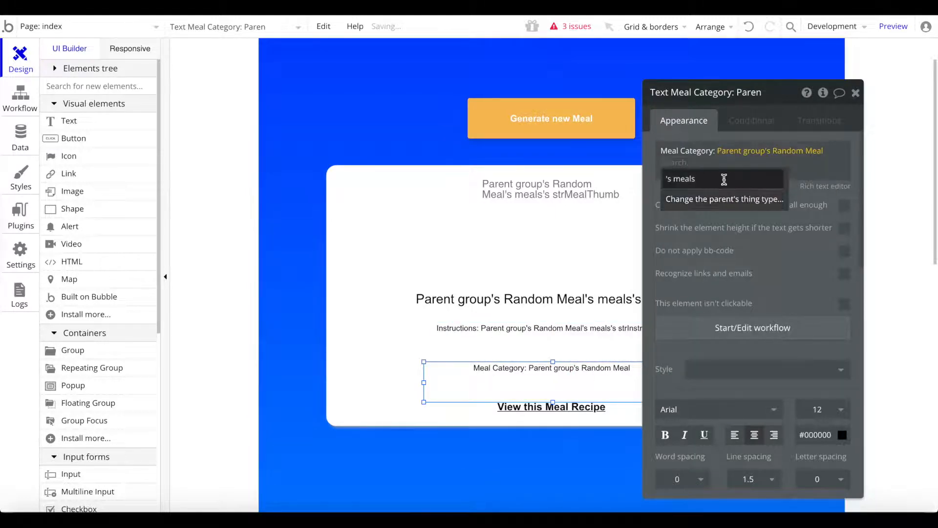
pyautogui.click(722, 179)
pyautogui.scroll(-5, 762, 236)
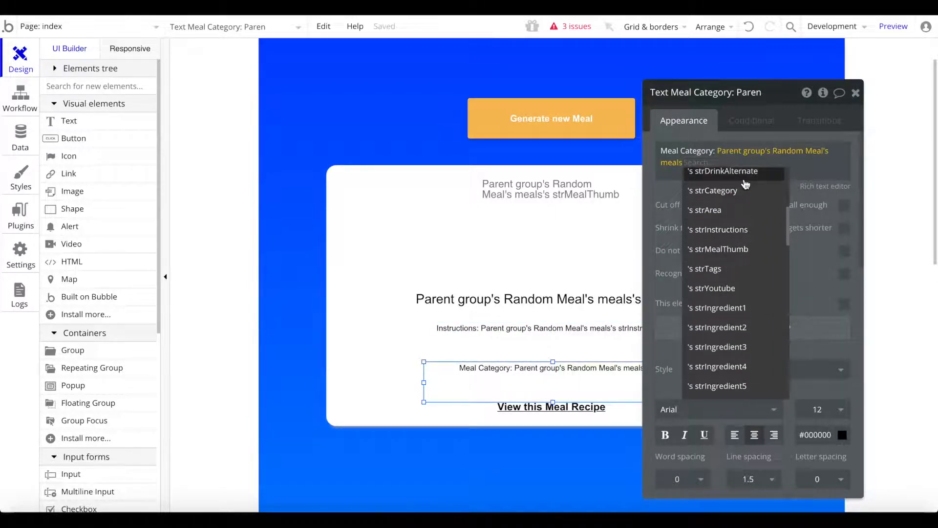
pyautogui.click(723, 190)
# Step: Set the View this Meal Recipe link's destination URL to Parent group's Random Meal's meals's strSource
pyautogui.click(556, 414)
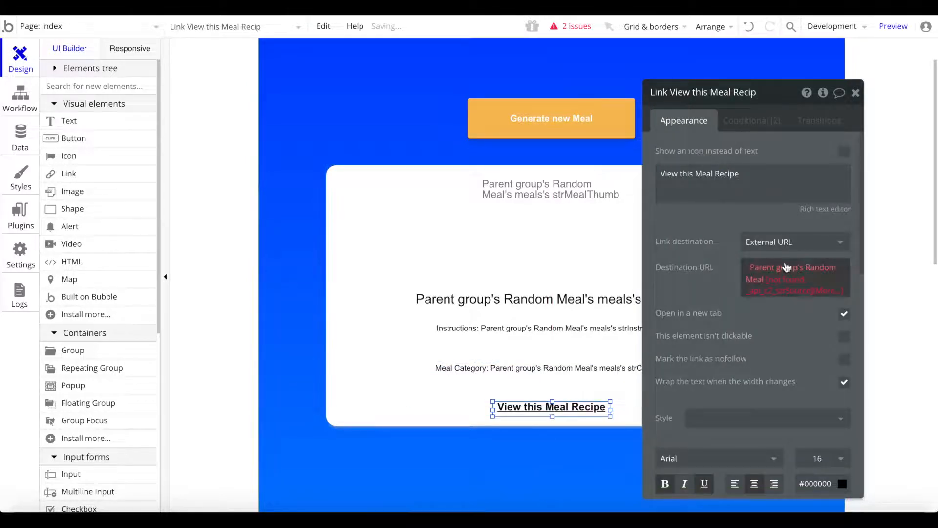
pyautogui.click(787, 269)
pyautogui.click(796, 304)
pyautogui.click(798, 304)
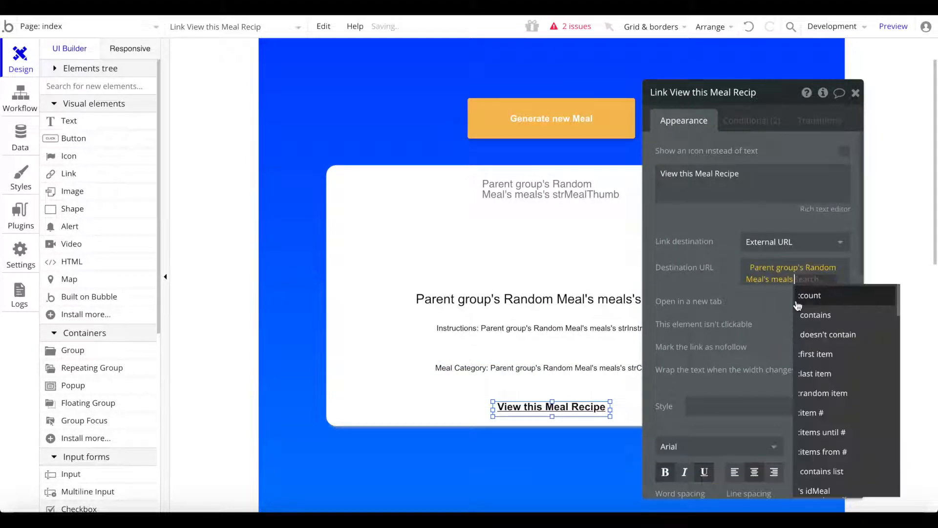
pyautogui.scroll(-10, 830, 390)
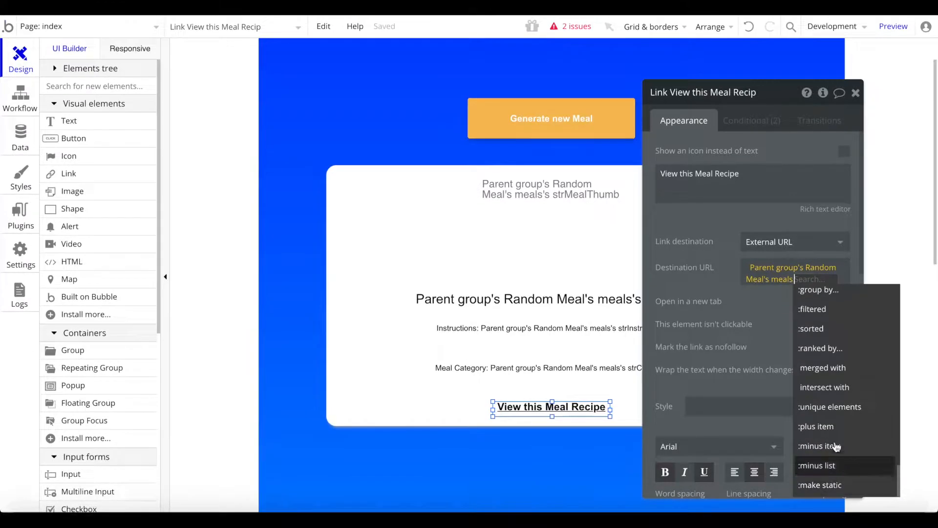
pyautogui.scroll(5, 830, 390)
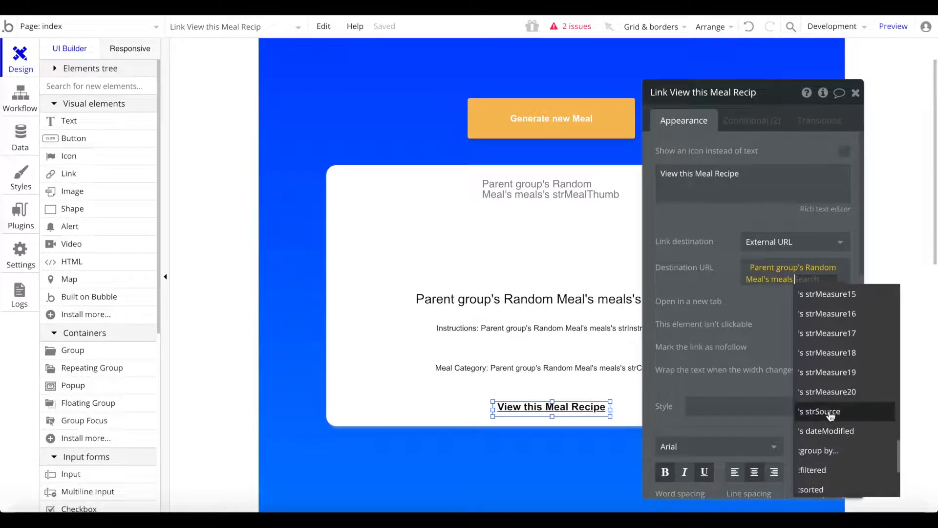
pyautogui.click(827, 412)
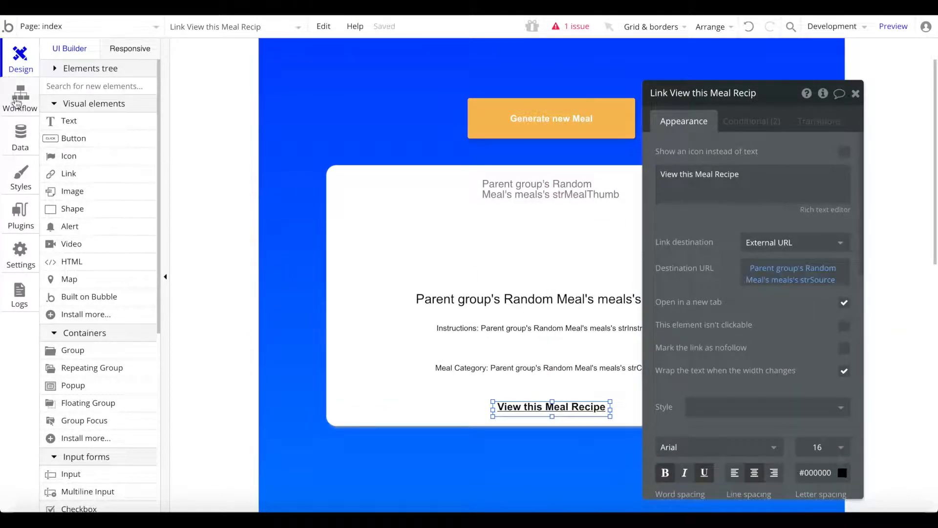
# Step: In the Generate new Meal workflow, reduce the Display data action's data to display to Meal Databse - Random Meal
pyautogui.click(18, 100)
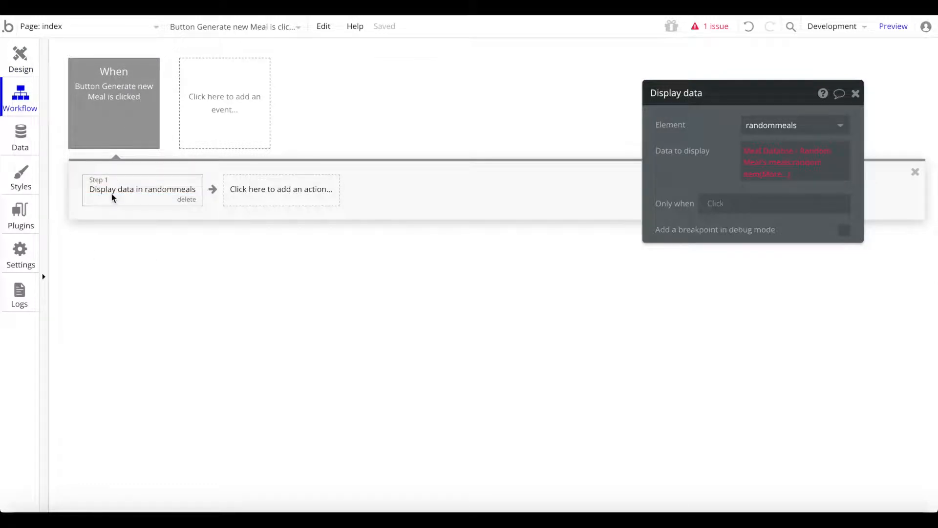
pyautogui.click(763, 154)
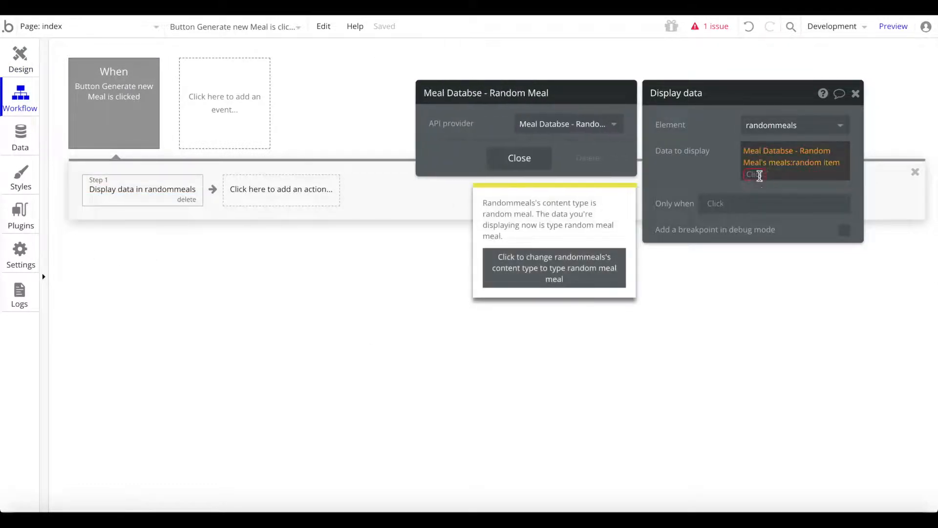
pyautogui.click(807, 162)
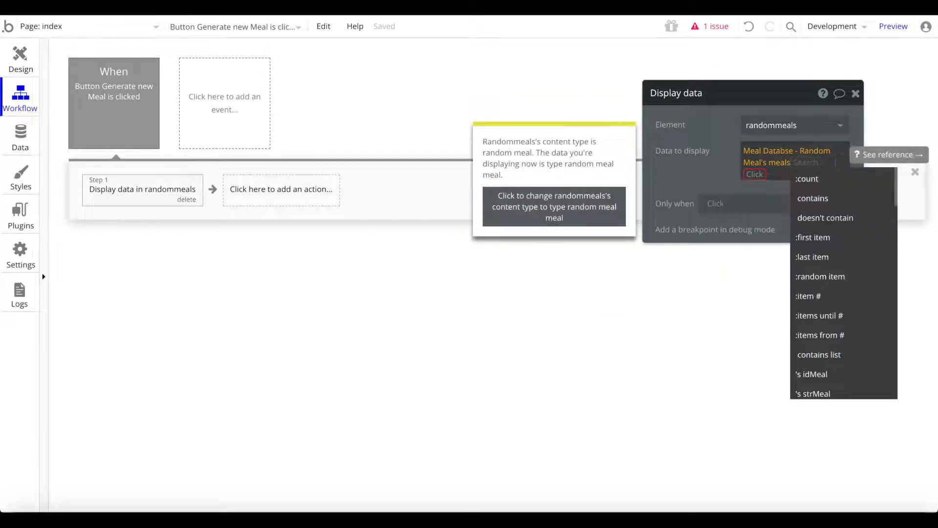
pyautogui.press('BackSpace')
pyautogui.click(755, 164)
pyautogui.click(749, 172)
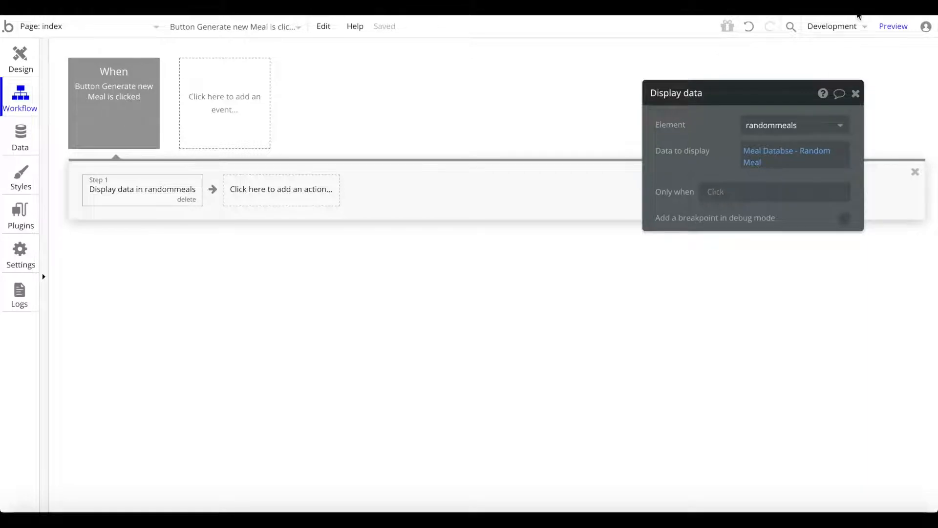
# Step: Preview the app and check the displayed meal's image, name, instructions and category
pyautogui.click(895, 30)
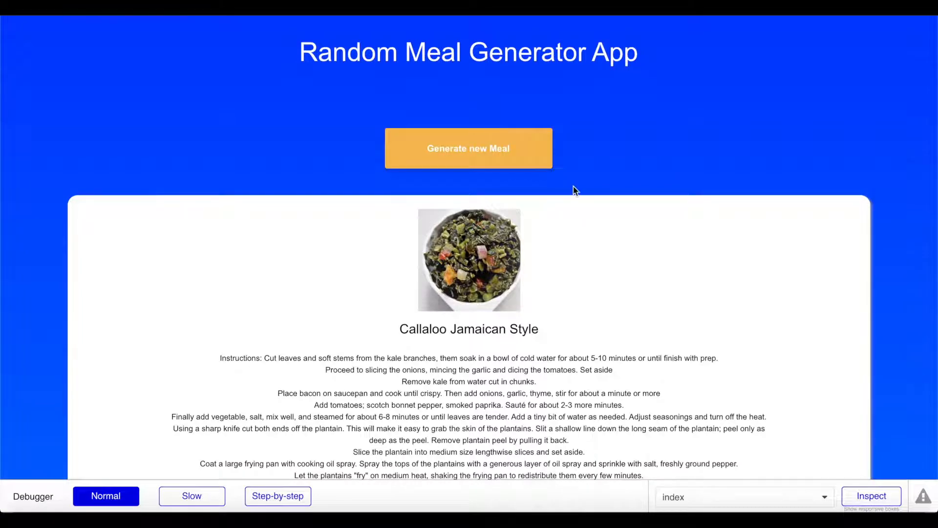
pyautogui.scroll(-5, 573, 190)
pyautogui.scroll(3, 601, 447)
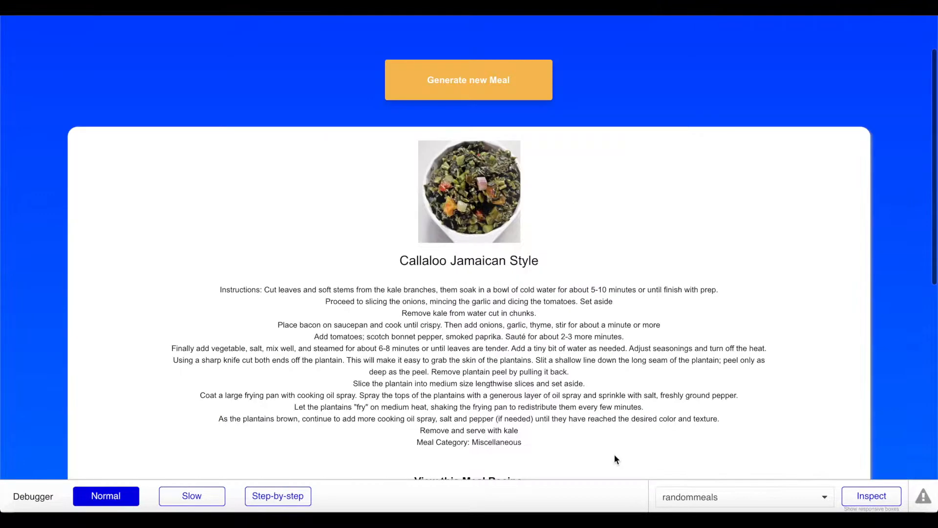
pyautogui.scroll(-2, 584, 303)
pyautogui.scroll(3, 538, 342)
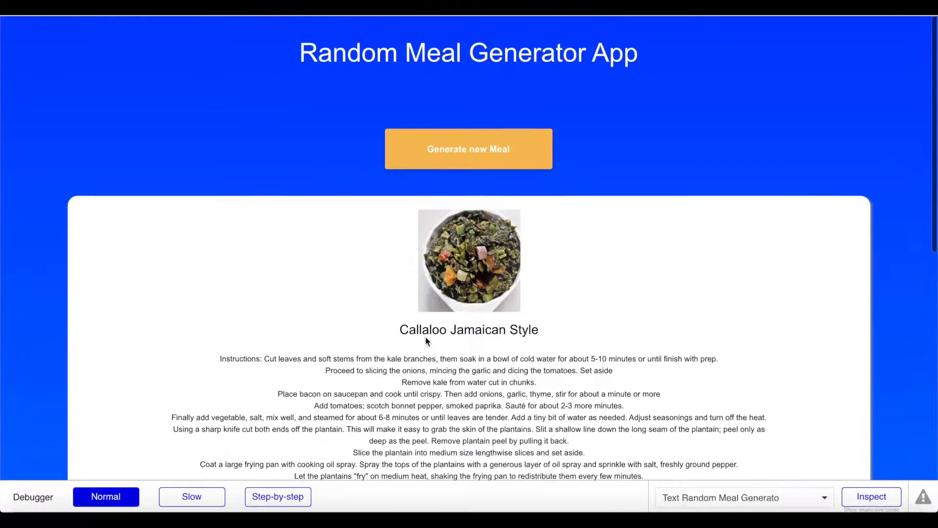
pyautogui.scroll(-2, 534, 270)
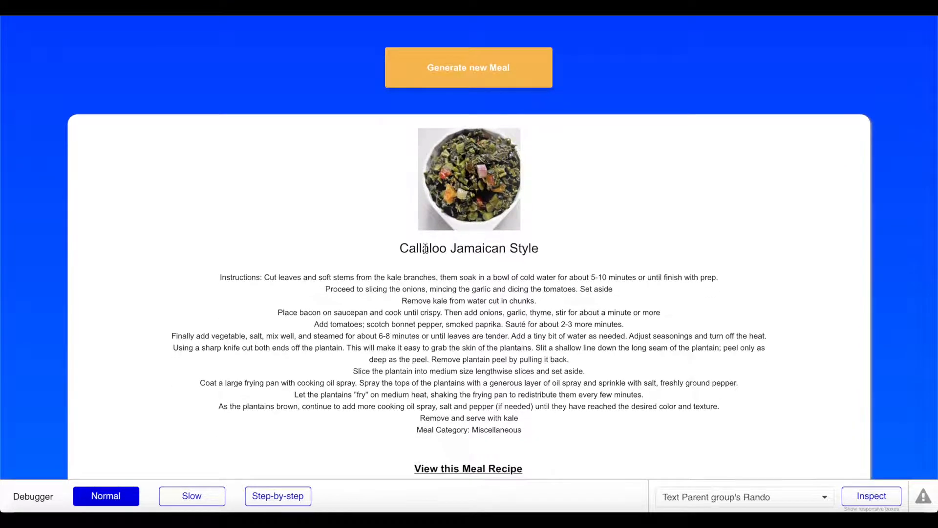
pyautogui.moveTo(393, 248); pyautogui.dragTo(698, 249)
pyautogui.click(699, 251)
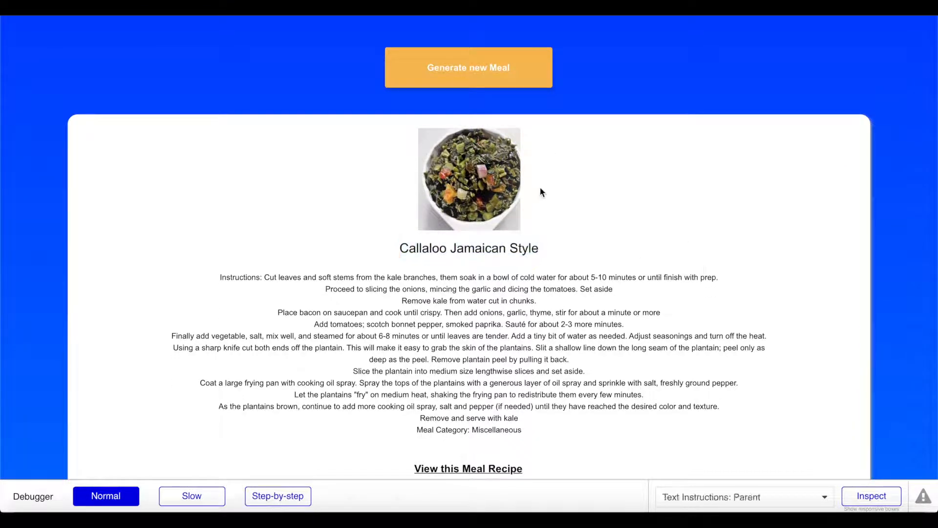
pyautogui.scroll(-3, 495, 198)
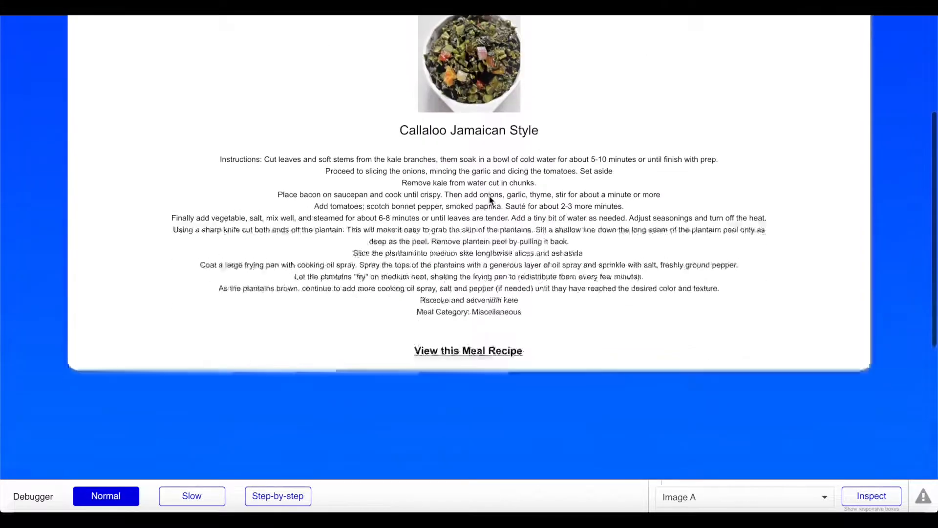
pyautogui.moveTo(200, 156); pyautogui.dragTo(594, 300)
pyautogui.click(593, 300)
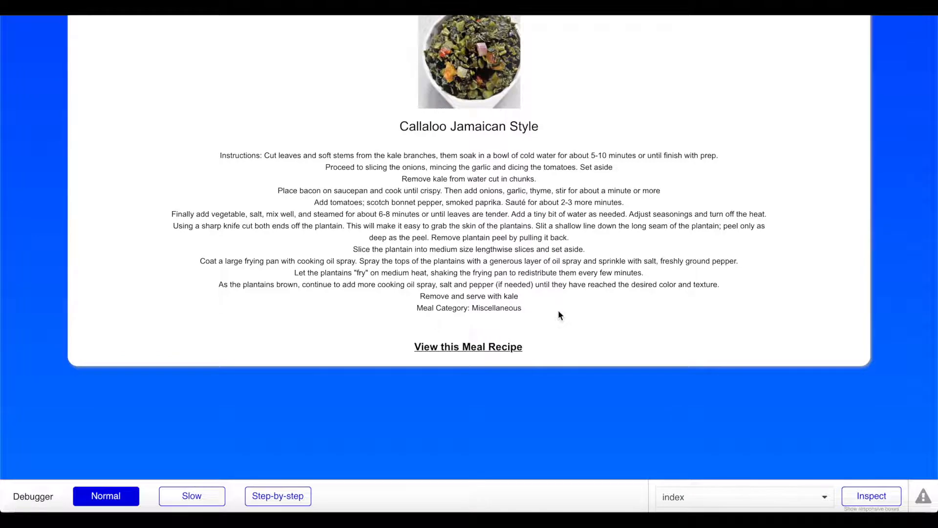
# Step: Test the View this Meal Recipe link and return to the meal card and its generate button in the preview
pyautogui.click(495, 355)
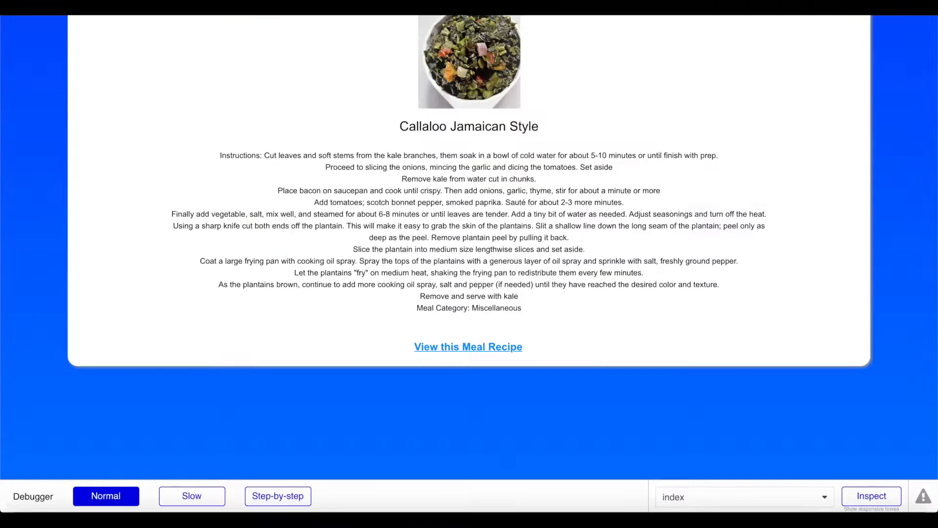
pyautogui.scroll(4, 546, 236)
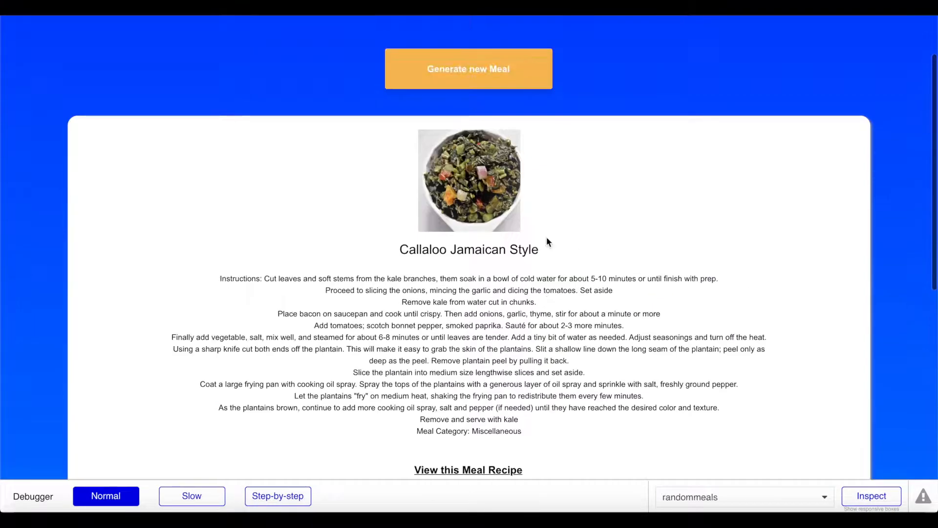
pyautogui.scroll(-1, 503, 143)
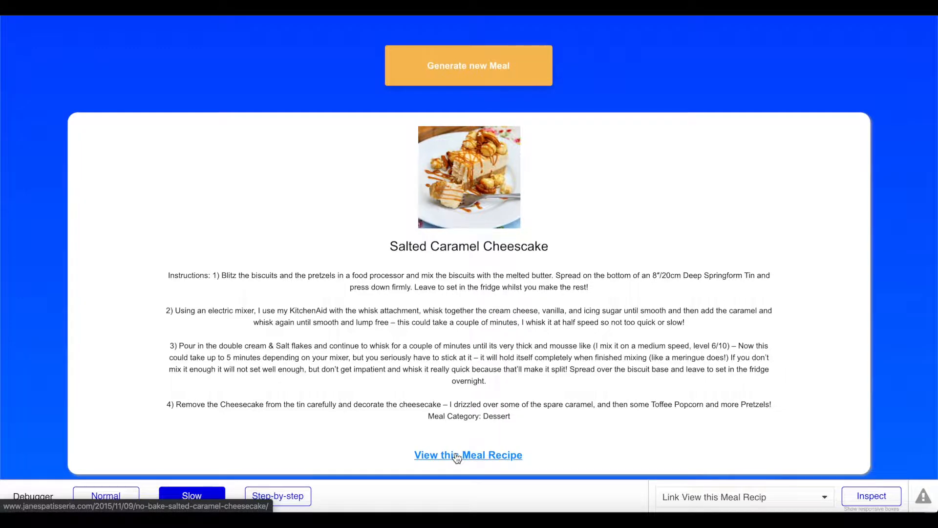
pyautogui.scroll(2, 640, 215)
pyautogui.scroll(-5, 640, 215)
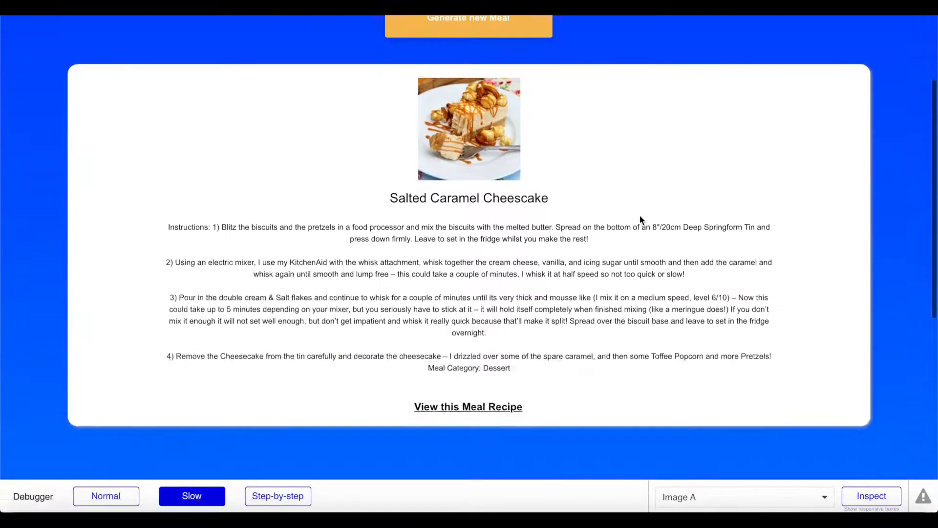
pyautogui.scroll(5, 640, 215)
pyautogui.scroll(-2, 640, 215)
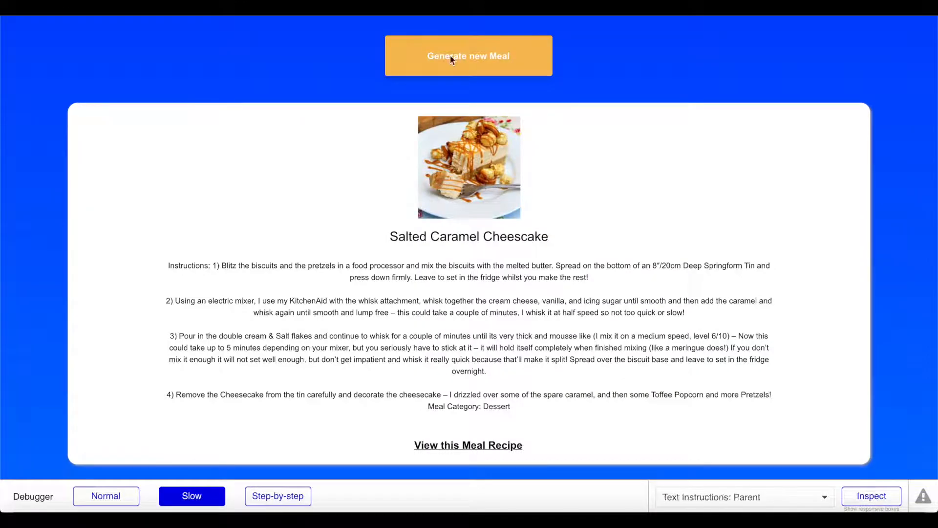
pyautogui.scroll(3, 416, 78)
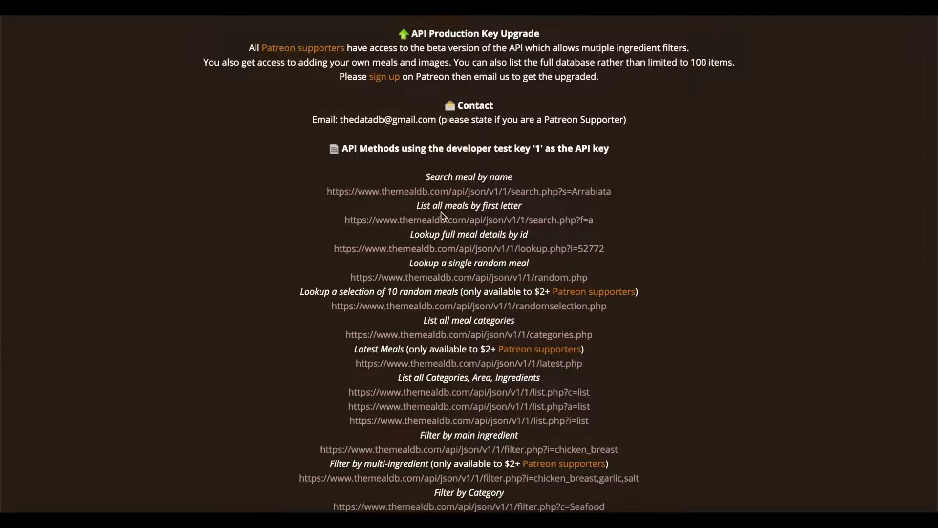
# Step: Switch to TheMealDB API page and examine the Search meal by name endpoint URL and its Arrabiata search term
pyautogui.tripleClick(426, 190)
pyautogui.click(426, 190)
pyautogui.moveTo(326, 191); pyautogui.dragTo(539, 200)
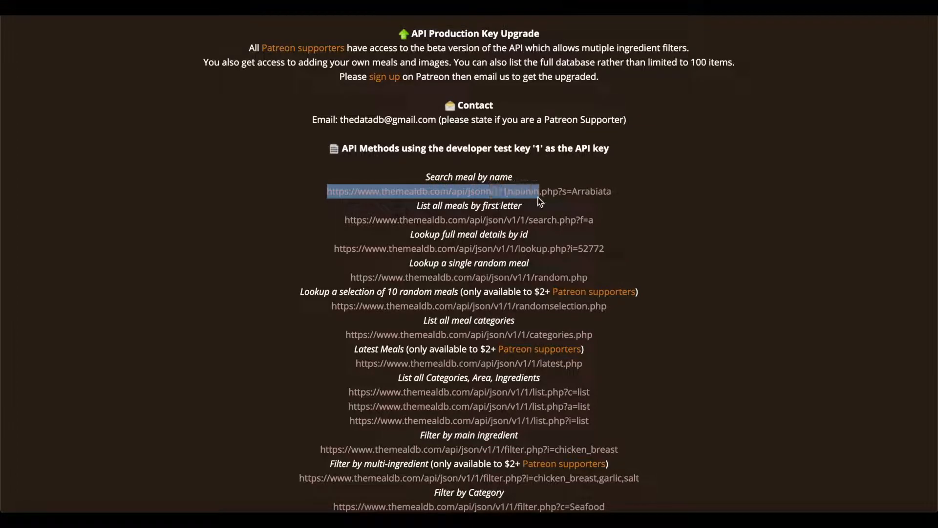
pyautogui.tripleClick(562, 192)
pyautogui.click(612, 197)
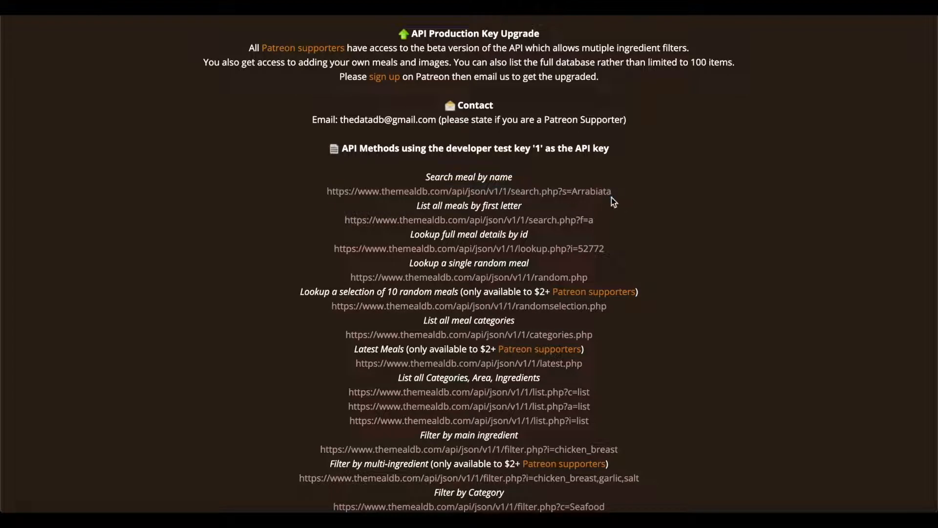
pyautogui.tripleClick(606, 193)
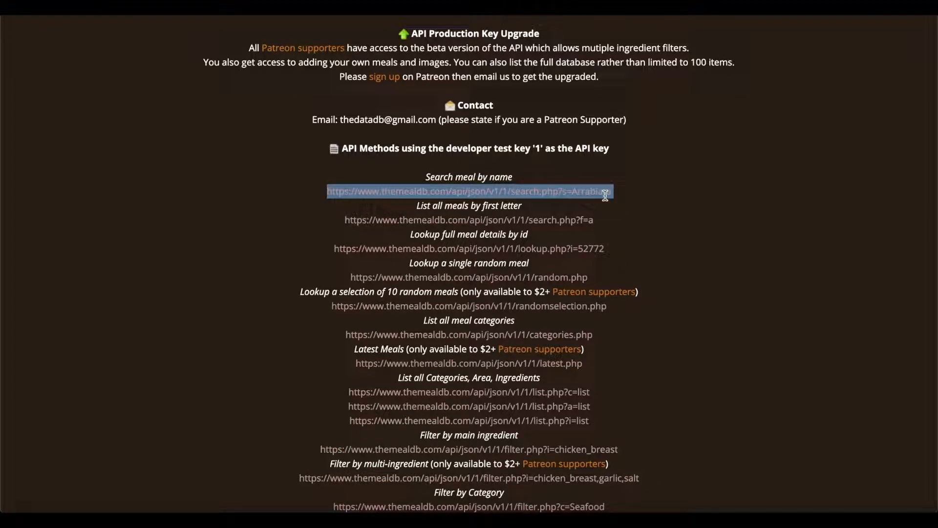
pyautogui.click(605, 194)
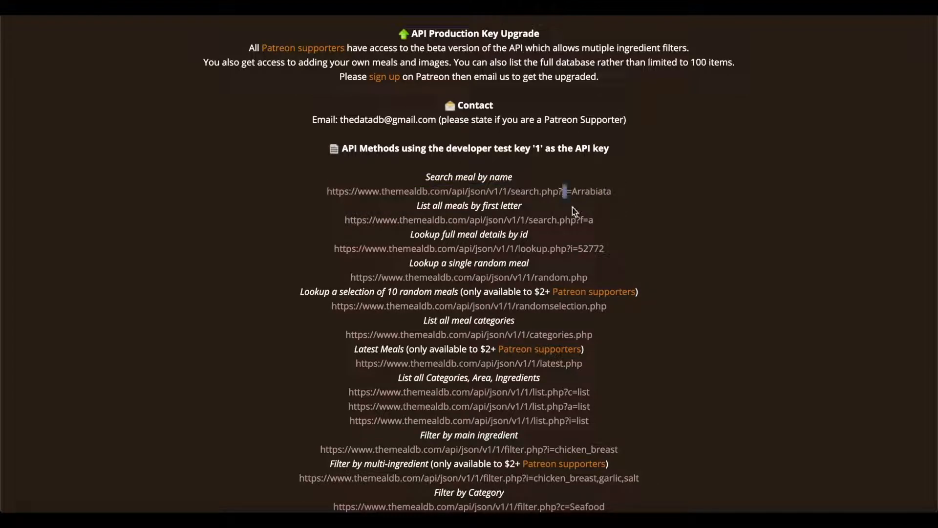
pyautogui.moveTo(570, 191); pyautogui.dragTo(619, 197)
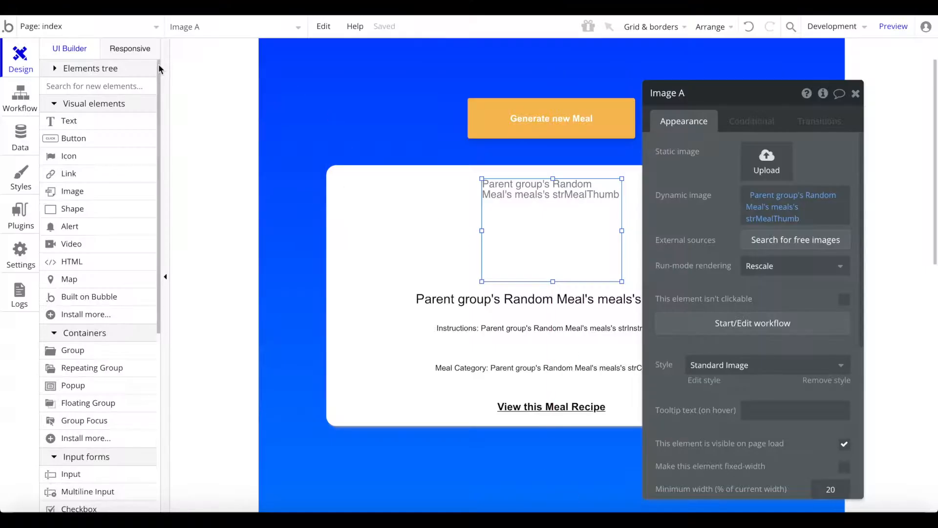
# Step: Switch to the Bubble editor and create a new page named search, cloned from the index page
pyautogui.click(125, 27)
pyautogui.click(91, 101)
pyautogui.write('search')
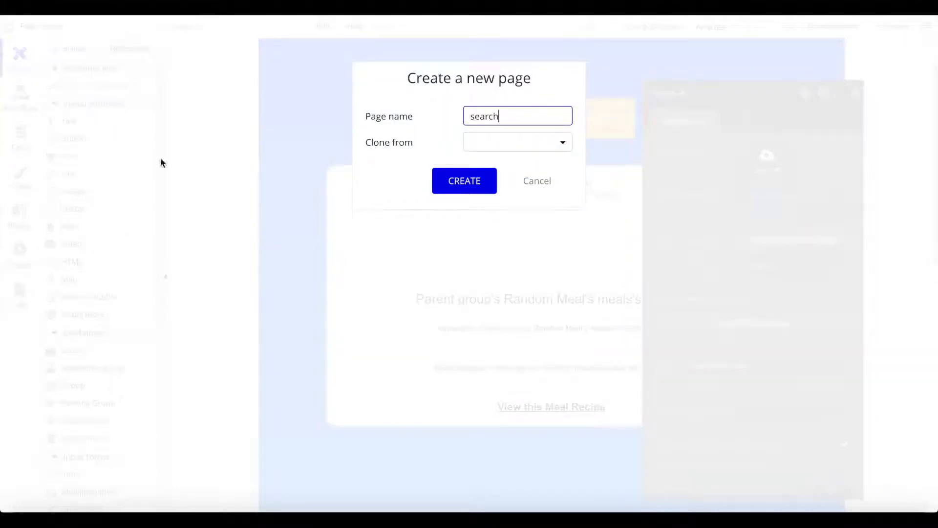
pyautogui.click(505, 141)
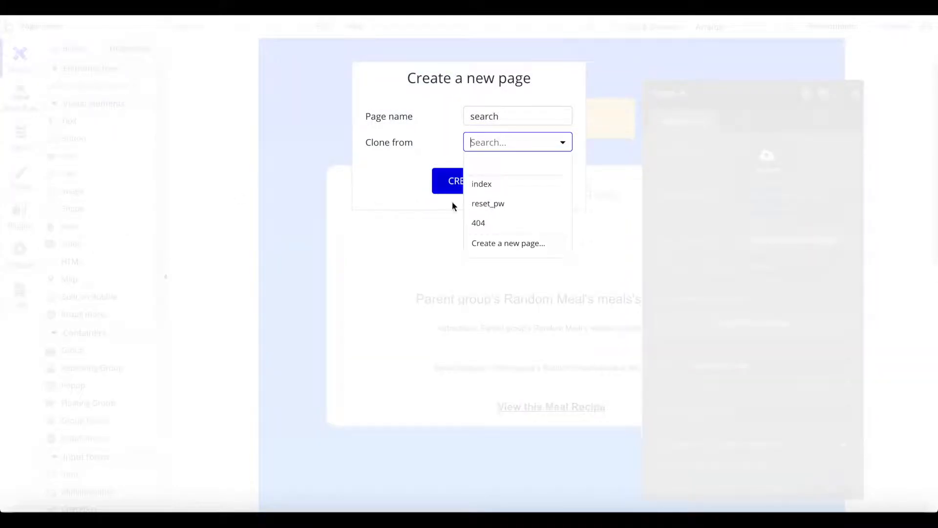
pyautogui.click(493, 184)
pyautogui.click(480, 188)
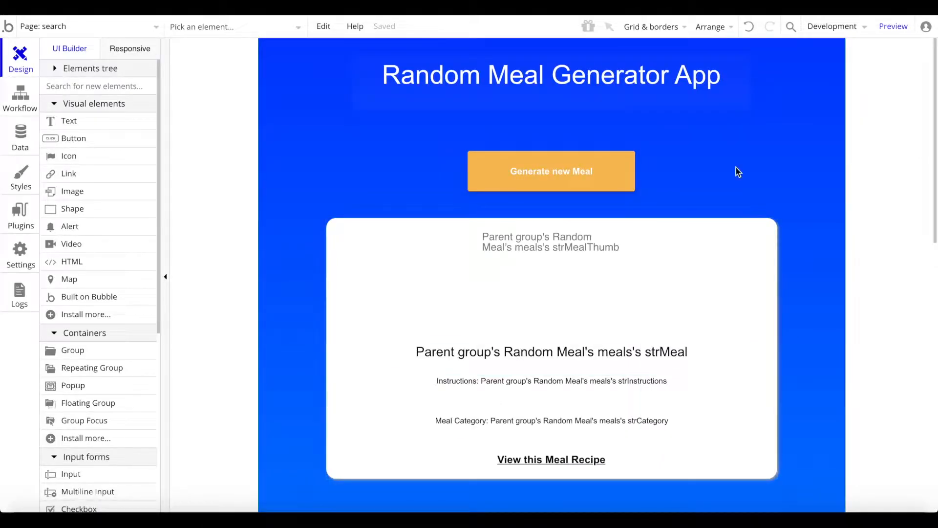
# Step: Change the search page's heading text to Search for Meal
pyautogui.click(593, 81)
pyautogui.doubleClick(592, 81)
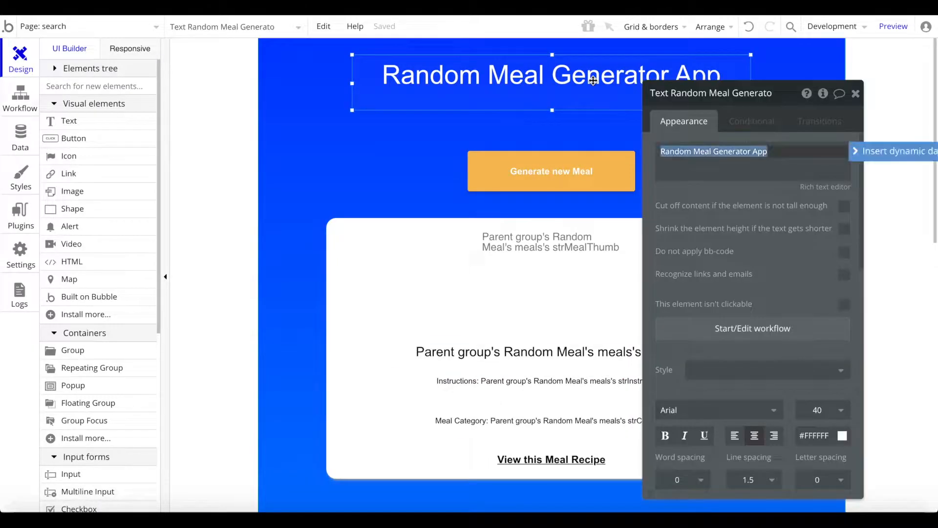
pyautogui.write('Search for Meal')
# Step: Delete the Generate new Meal button from the search page and check the randommeals group's properties
pyautogui.click(549, 168)
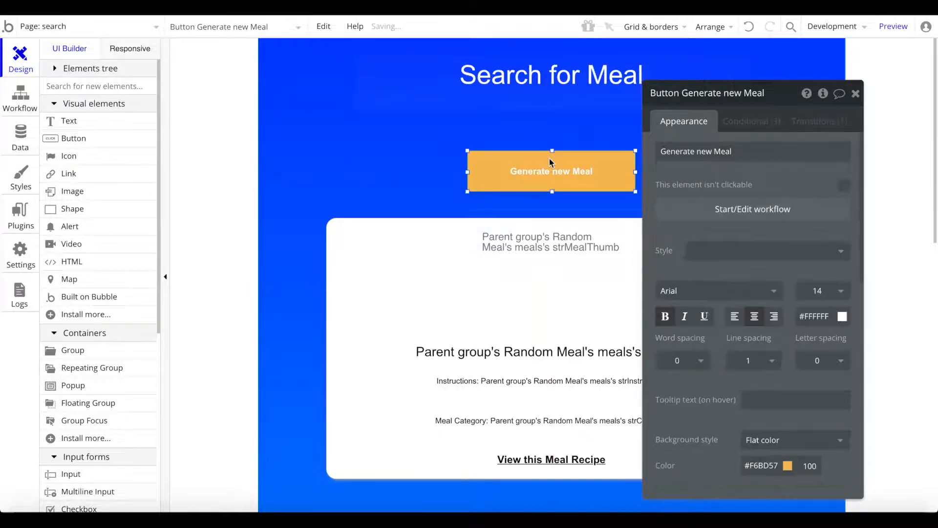
pyautogui.press('Delete')
pyautogui.scroll(-3, 729, 308)
pyautogui.doubleClick(733, 303)
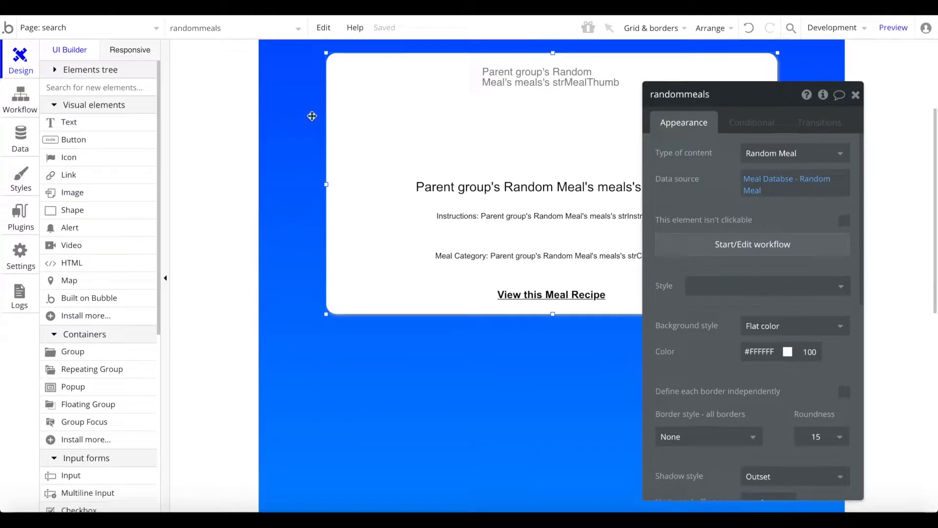
pyautogui.scroll(3, 501, 259)
pyautogui.click(855, 93)
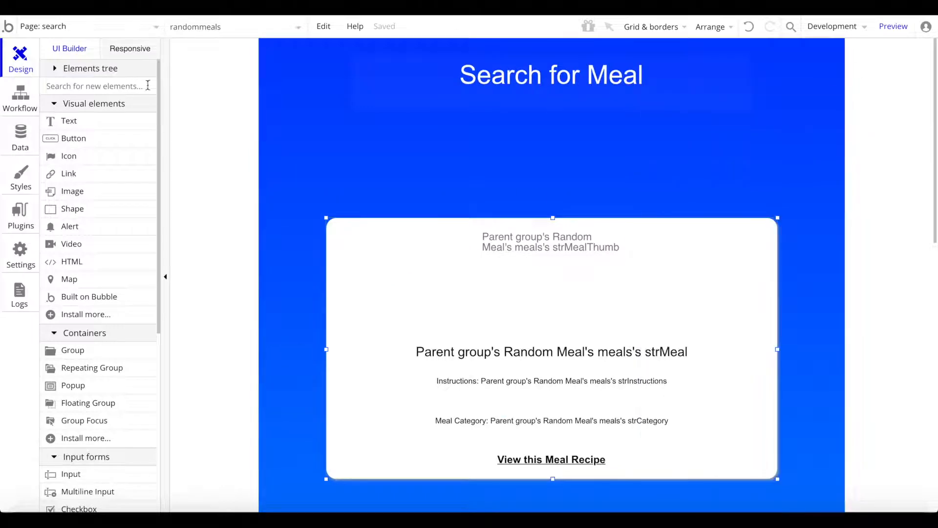
# Step: Add another call to the meal database API in the API Connector plugin and name it Search for Meal
pyautogui.click(20, 210)
pyautogui.scroll(-2, 427, 195)
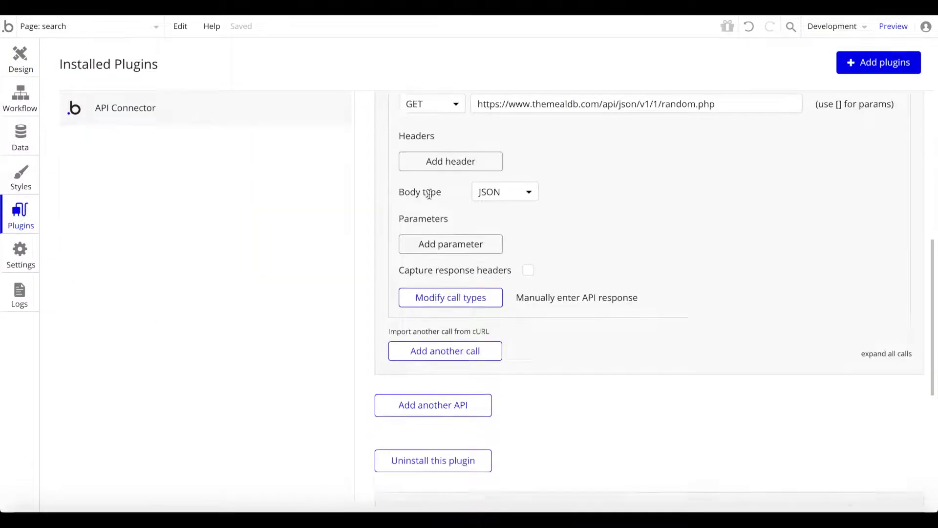
pyautogui.click(481, 330)
pyautogui.moveTo(455, 338); pyautogui.dragTo(511, 333)
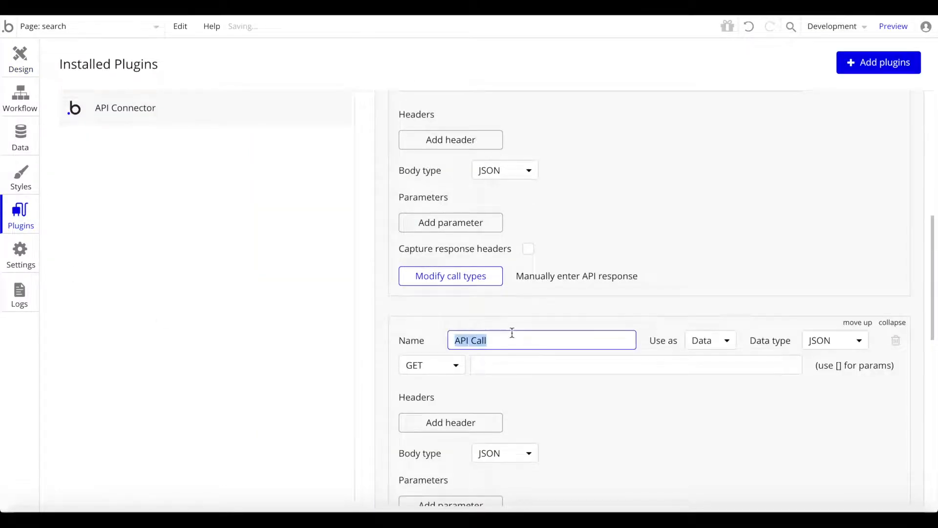
pyautogui.scroll(5, 511, 333)
pyautogui.scroll(-7, 512, 332)
pyautogui.write('Saer')
pyautogui.press('BackSpace')
pyautogui.press('BackSpace')
pyautogui.press('BackSpace')
pyautogui.write('earch for Mea')
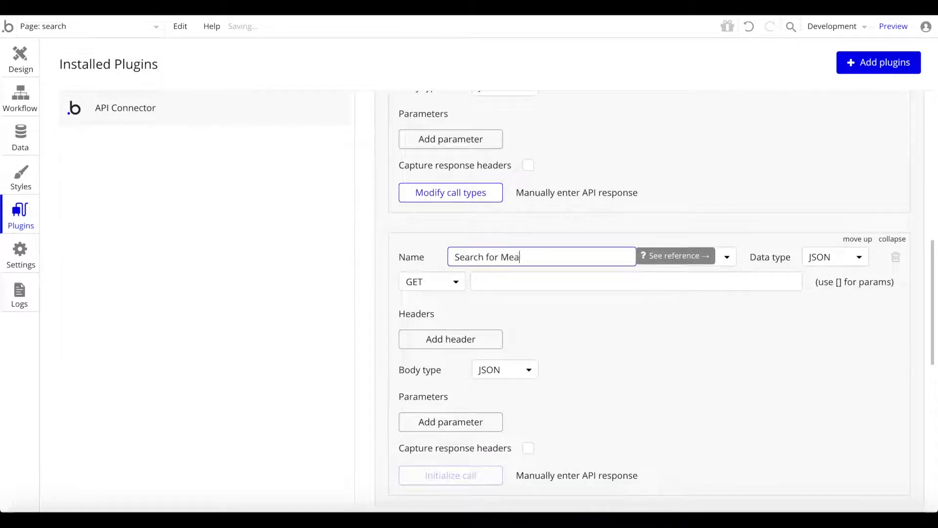
pyautogui.write('l')
pyautogui.scroll(-1, 630, 177)
pyautogui.click(500, 252)
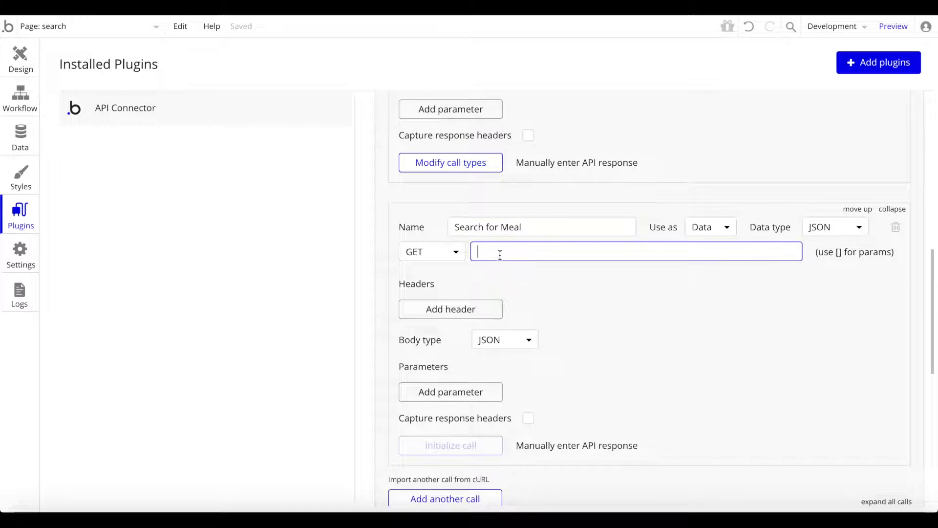
pyautogui.write('https://www.themealdb.com/api/json/v1/1/search.php?s=Arrabiata')
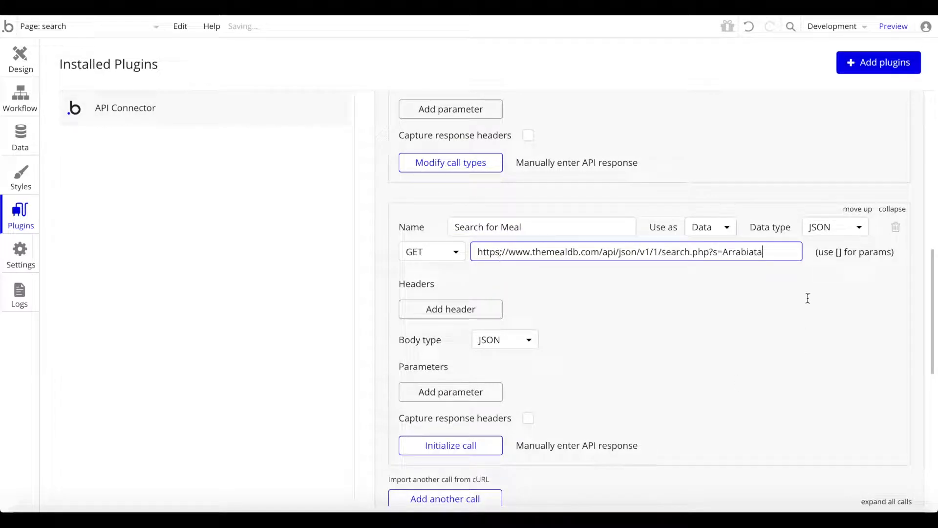
pyautogui.doubleClick(724, 253)
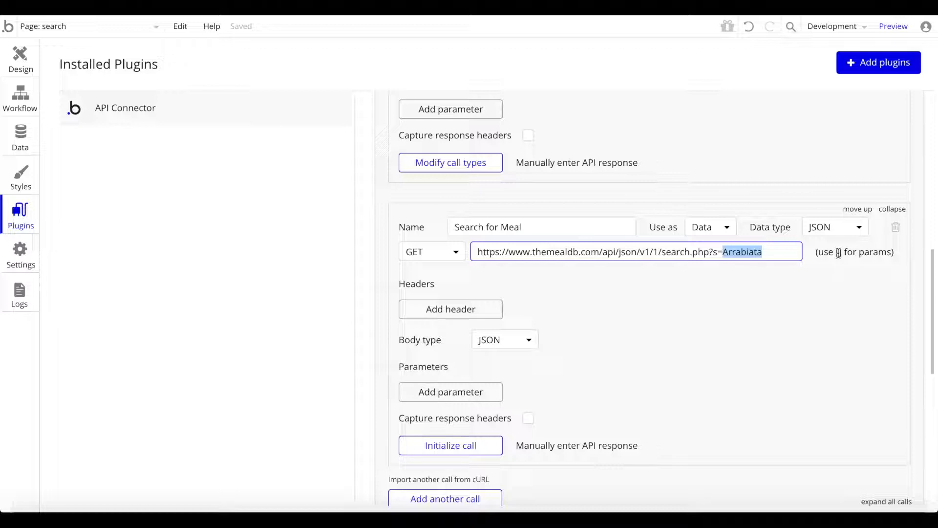
pyautogui.write('[]')
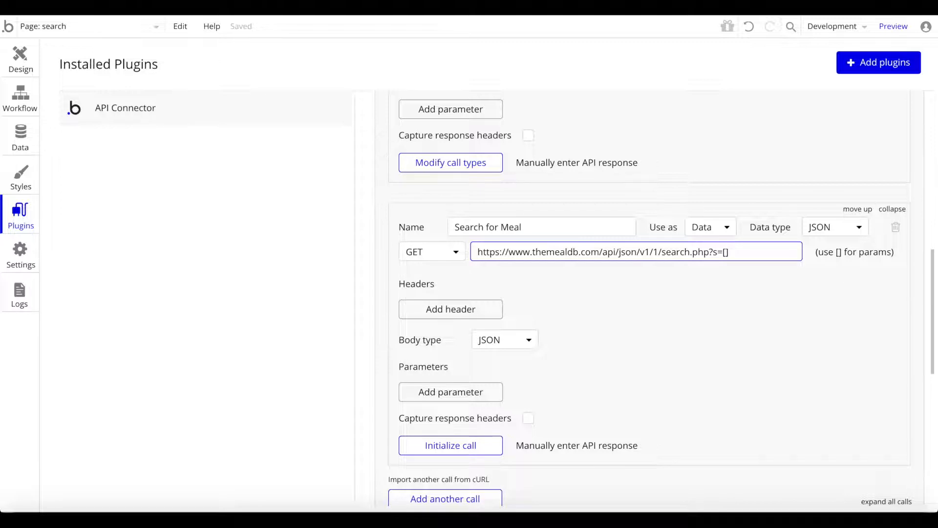
pyautogui.write('meal')
# Step: Give the call's meal parameter the value Arrabiata and make it non-private
pyautogui.click(614, 278)
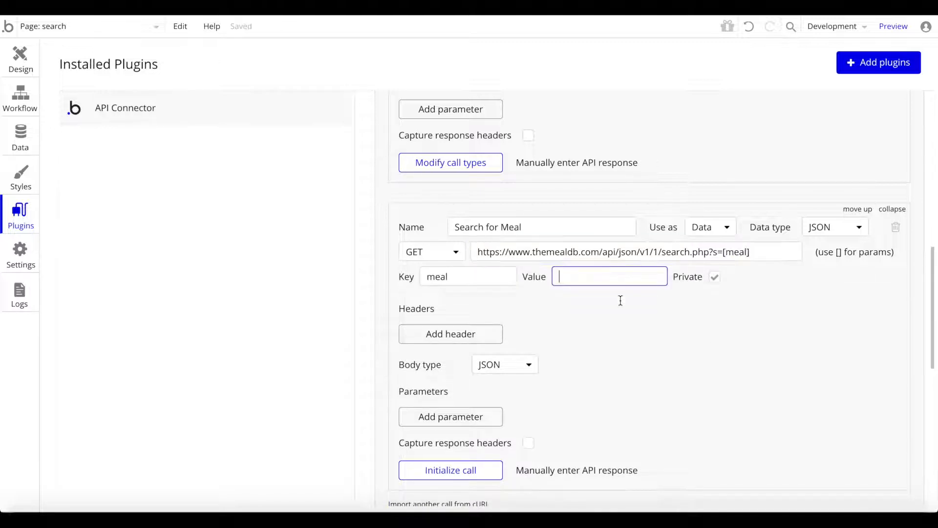
pyautogui.click(712, 278)
pyautogui.click(592, 272)
pyautogui.write('Arrabiata')
# Step: Initialize the Search for Meal call, review its returned fields and save them with their default data types
pyautogui.scroll(-2, 593, 365)
pyautogui.click(423, 415)
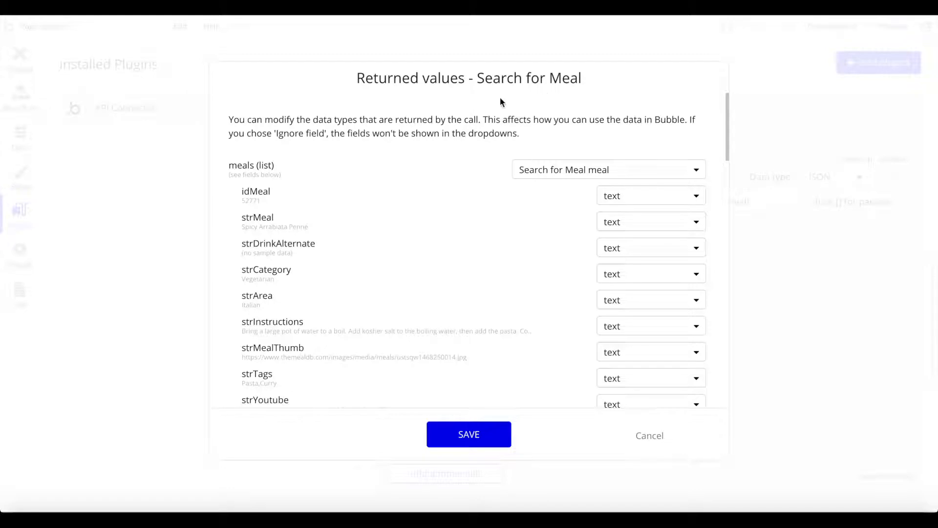
pyautogui.scroll(-9, 497, 190)
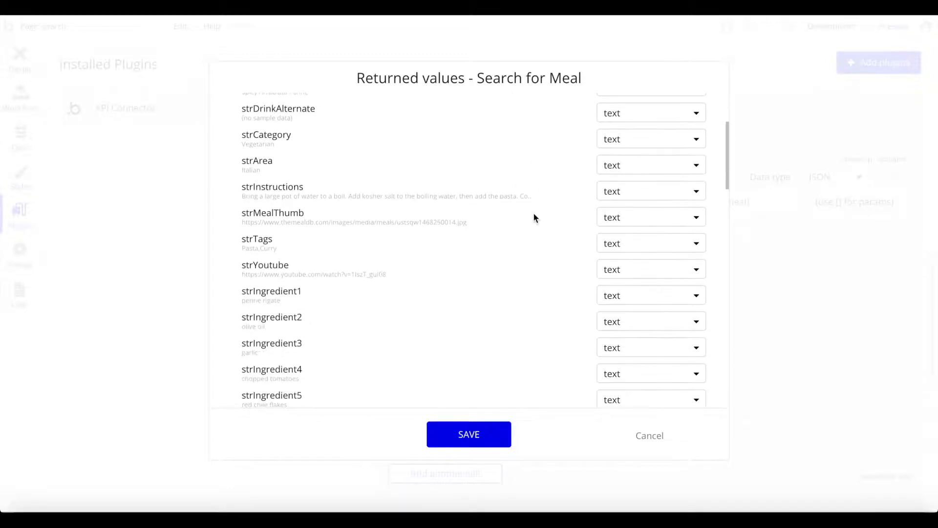
pyautogui.scroll(-15, 417, 237)
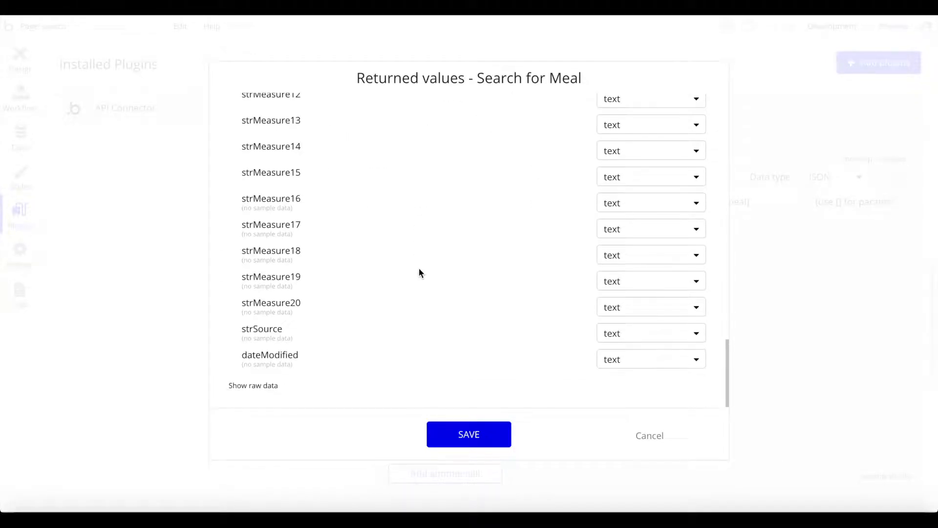
pyautogui.scroll(20, 294, 350)
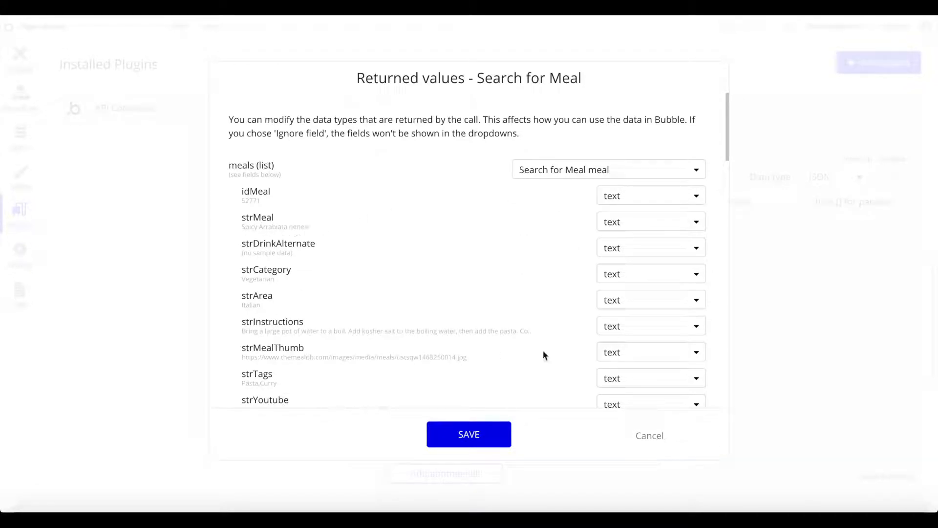
pyautogui.scroll(-2, 414, 355)
pyautogui.click(458, 436)
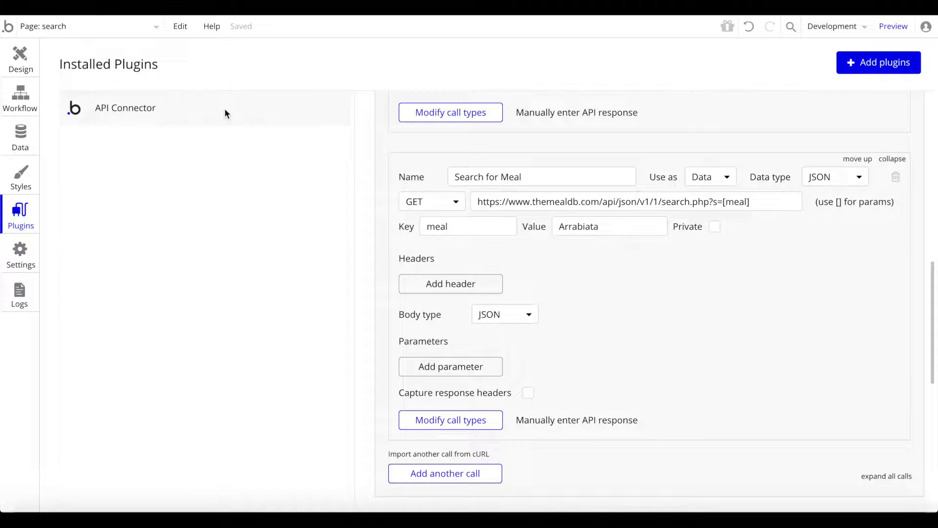
# Step: Replace the randommeals group on the search page with a horizontally centred repeating group about 752 px wide
pyautogui.click(16, 59)
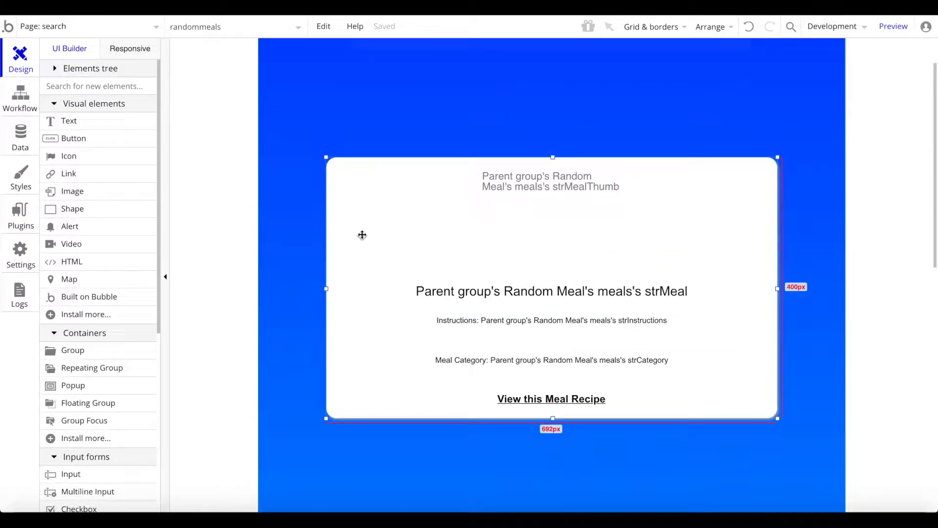
pyautogui.press('Delete')
pyautogui.click(114, 84)
pyautogui.write('re')
pyautogui.click(108, 121)
pyautogui.moveTo(315, 167)
pyautogui.mouseDown()
pyautogui.moveTo(695, 394)
pyautogui.moveTo(791, 418)
pyautogui.mouseUp()
pyautogui.rightClick(555, 314)
pyautogui.click(640, 455)
# Step: Set the repeating group's type of content to Search for Meal
pyautogui.click(757, 153)
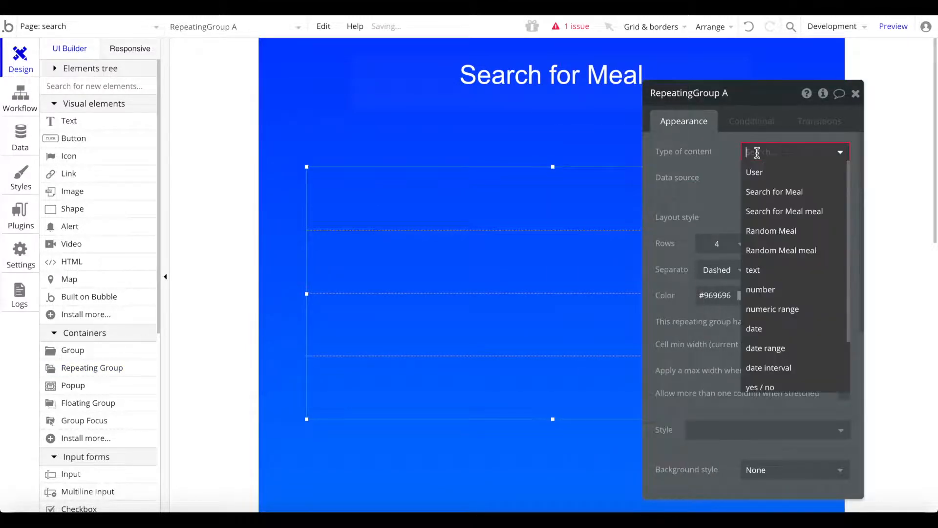
pyautogui.click(812, 198)
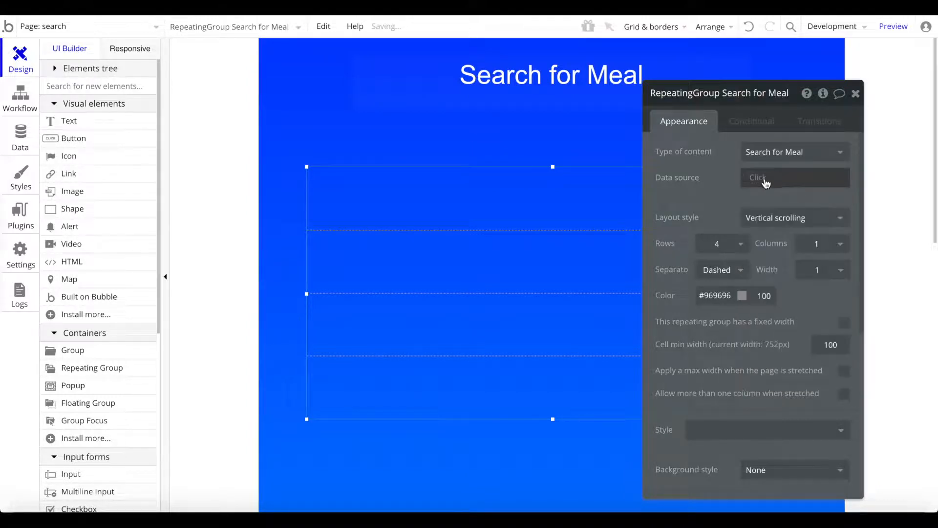
pyautogui.click(763, 184)
pyautogui.click(781, 233)
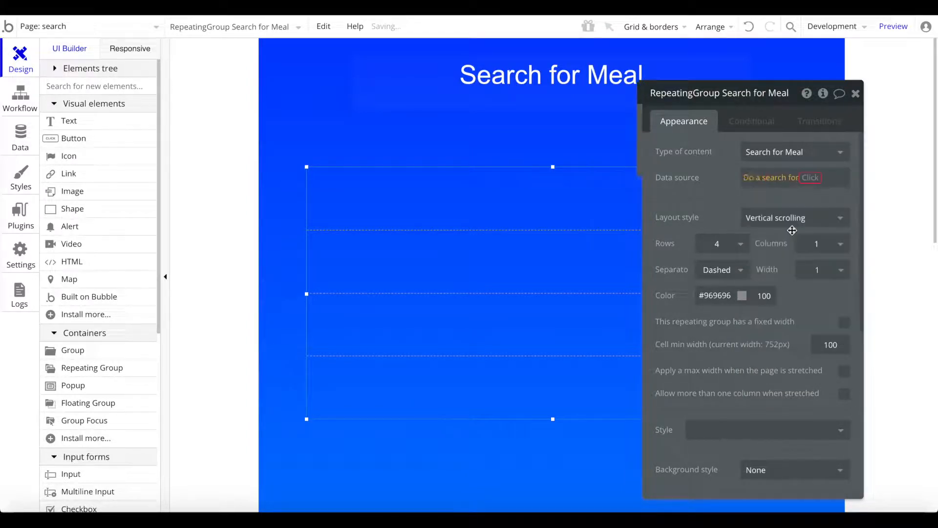
pyautogui.click(851, 182)
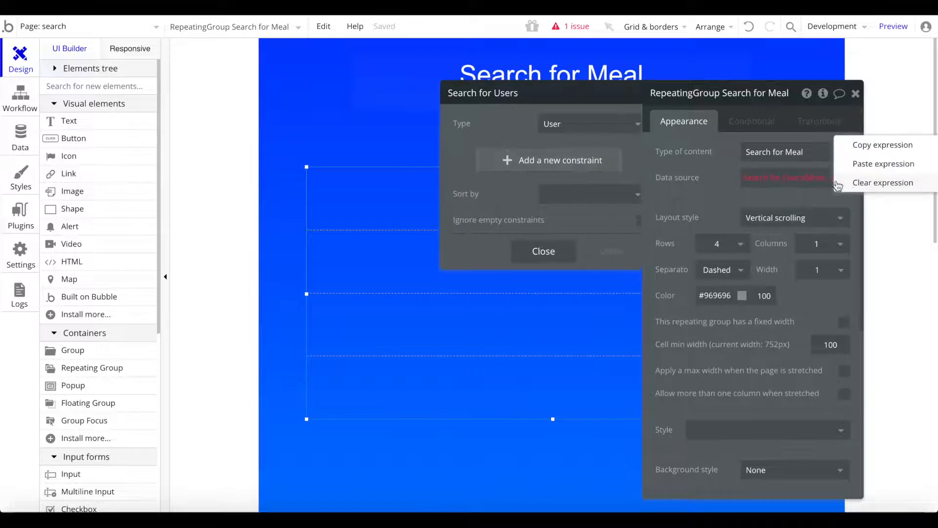
pyautogui.click(859, 184)
# Step: Set the repeating group's data source to external API data from Meal Databse - Search for Meal
pyautogui.click(781, 178)
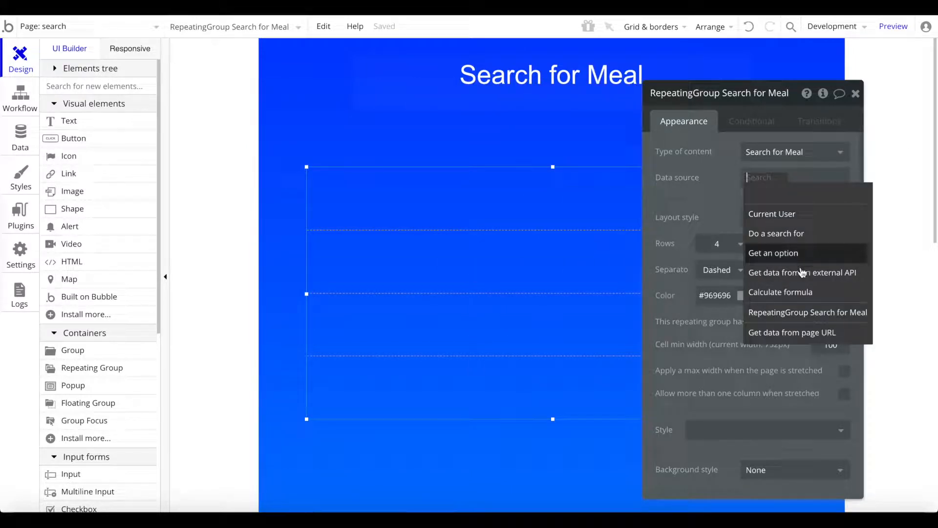
pyautogui.click(800, 268)
pyautogui.click(570, 123)
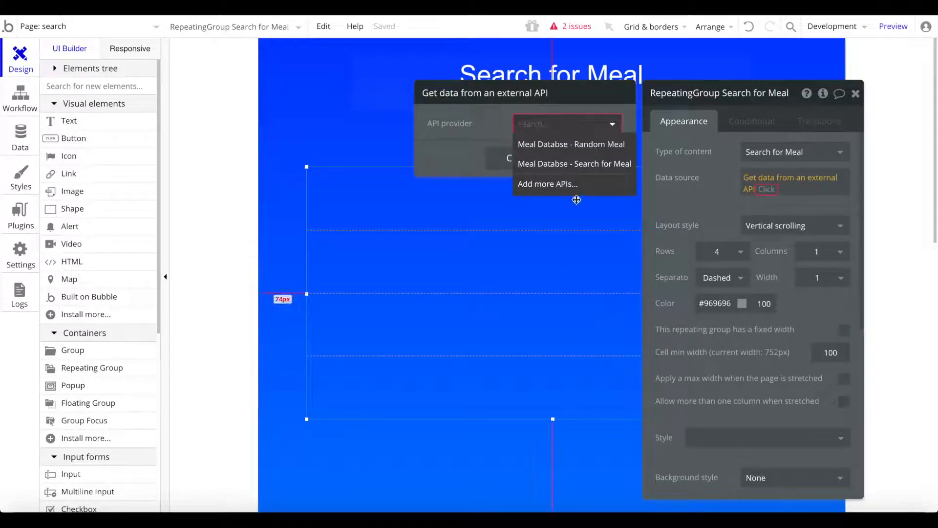
pyautogui.click(587, 162)
pyautogui.moveTo(563, 152); pyautogui.dragTo(442, 141)
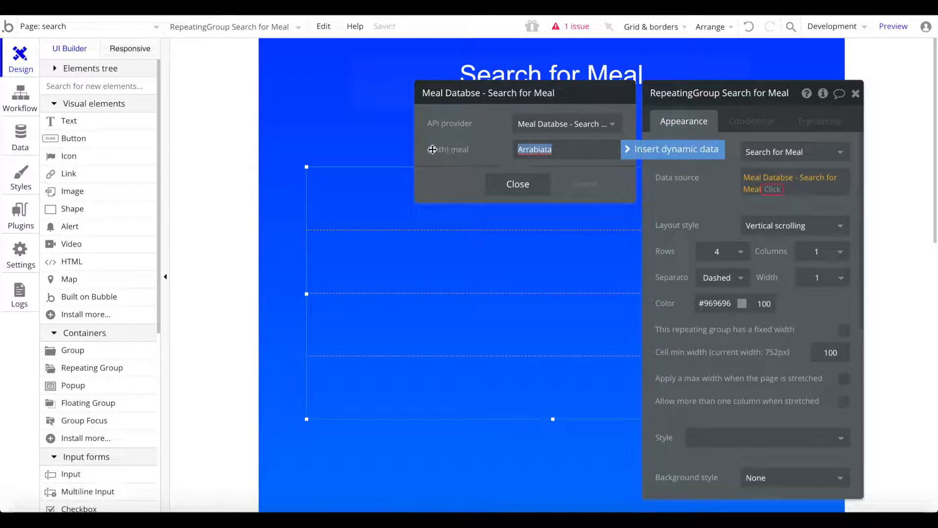
pyautogui.doubleClick(528, 149)
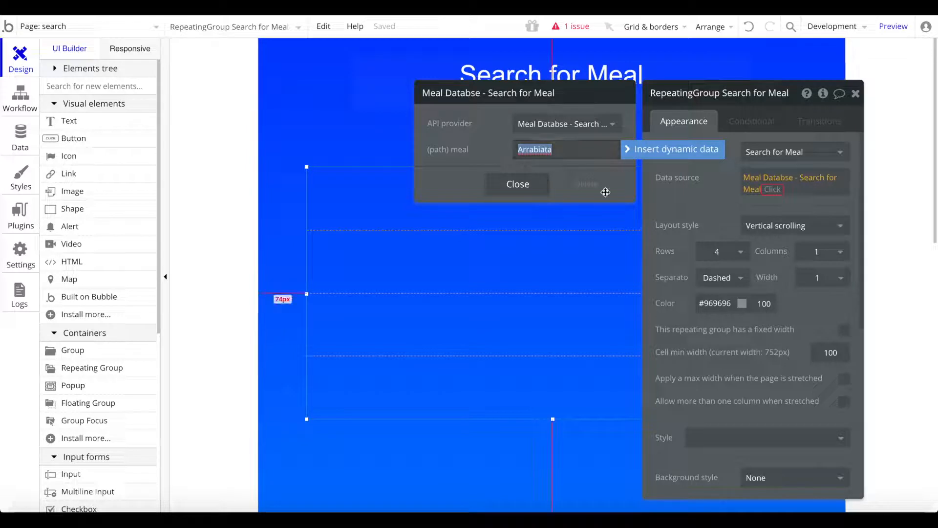
pyautogui.click(527, 186)
pyautogui.click(856, 94)
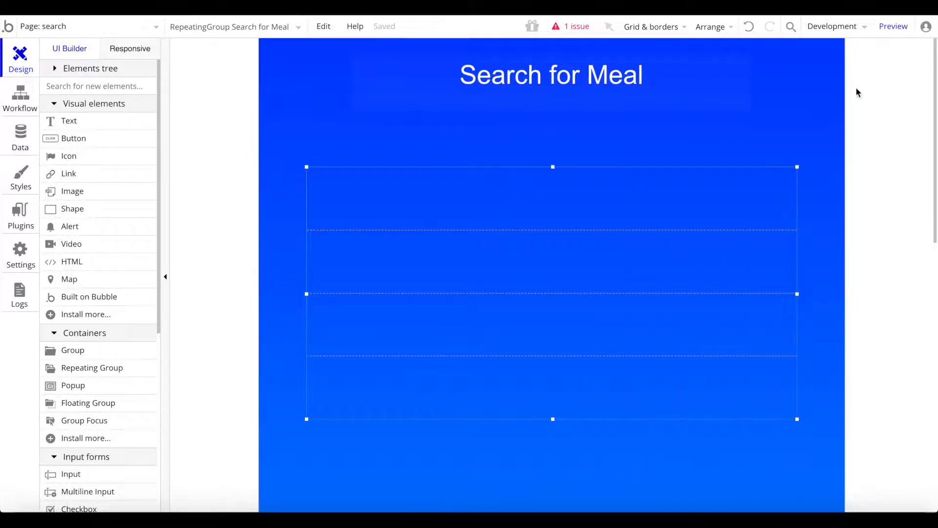
# Step: Add a text input between the page title and the repeating group and centre it horizontally
pyautogui.write('inp')
pyautogui.click(78, 123)
pyautogui.moveTo(441, 104); pyautogui.dragTo(665, 139)
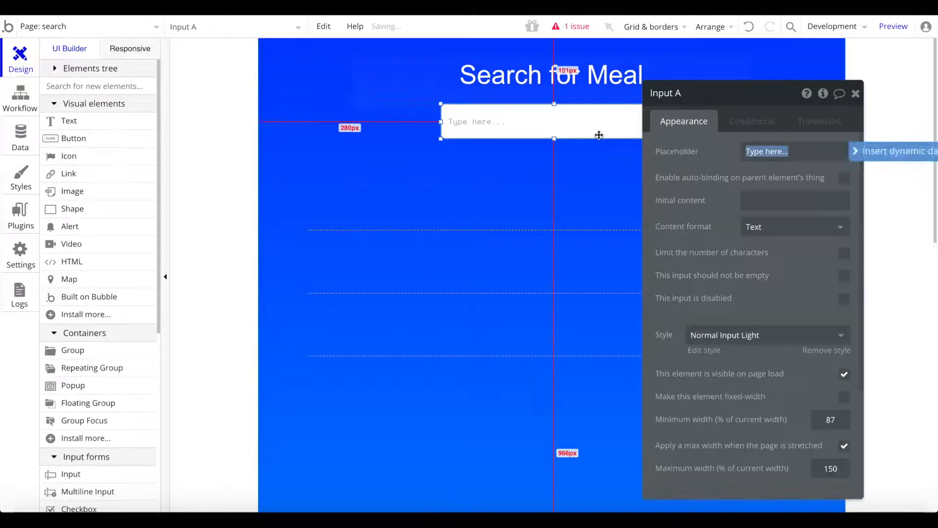
pyautogui.rightClick(537, 108)
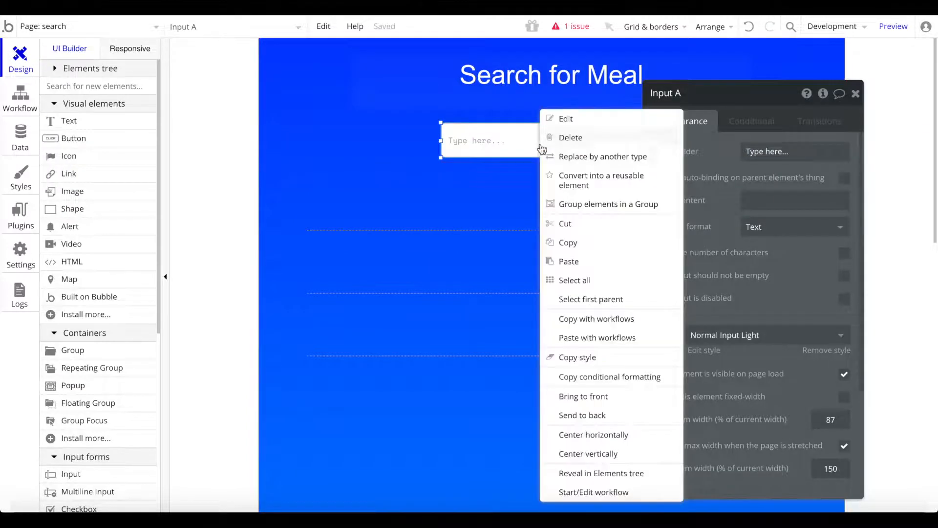
pyautogui.click(601, 436)
# Step: Remove the input's predefined style and set its font to Arial
pyautogui.click(843, 357)
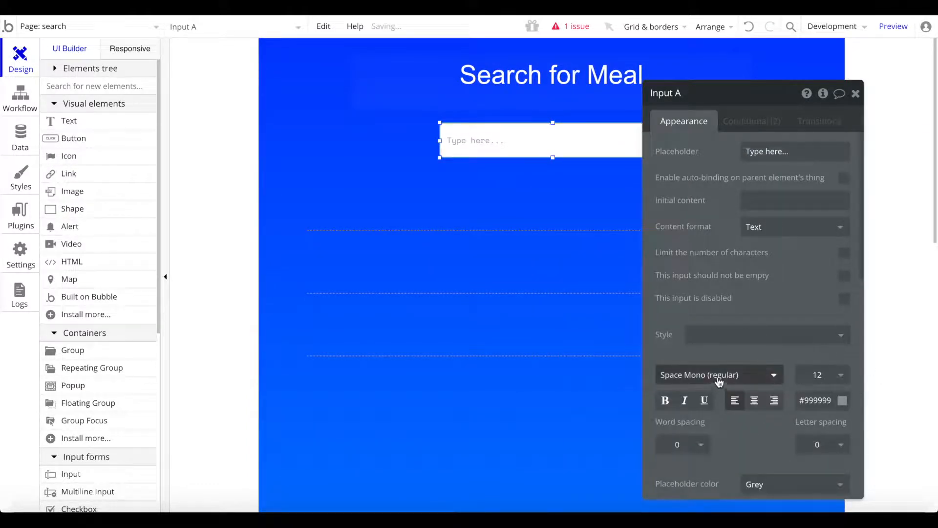
pyautogui.click(704, 375)
pyautogui.write('ara')
pyautogui.press('BackSpace')
pyautogui.write('ial')
pyautogui.click(695, 394)
# Step: Set the input's placeholder to "Enter the search term for the meal you are looking for"
pyautogui.click(761, 151)
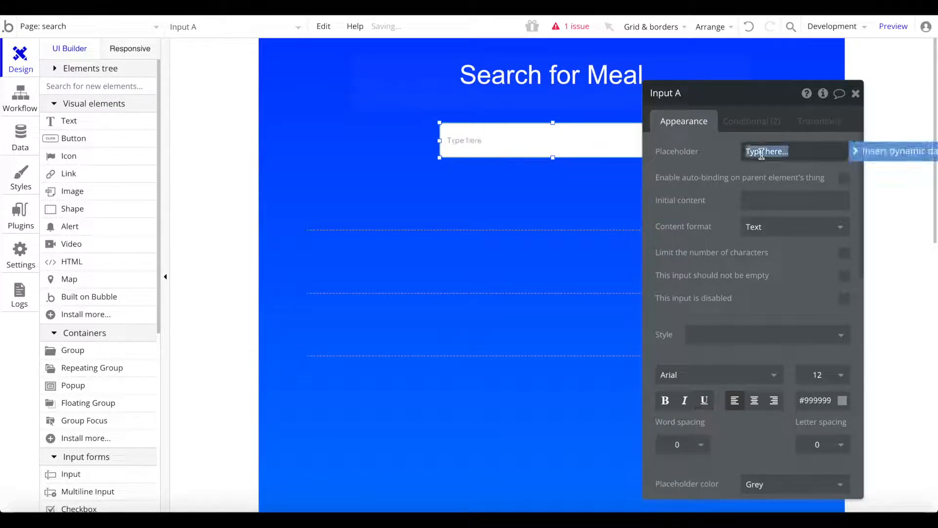
pyautogui.write('Enter the sea')
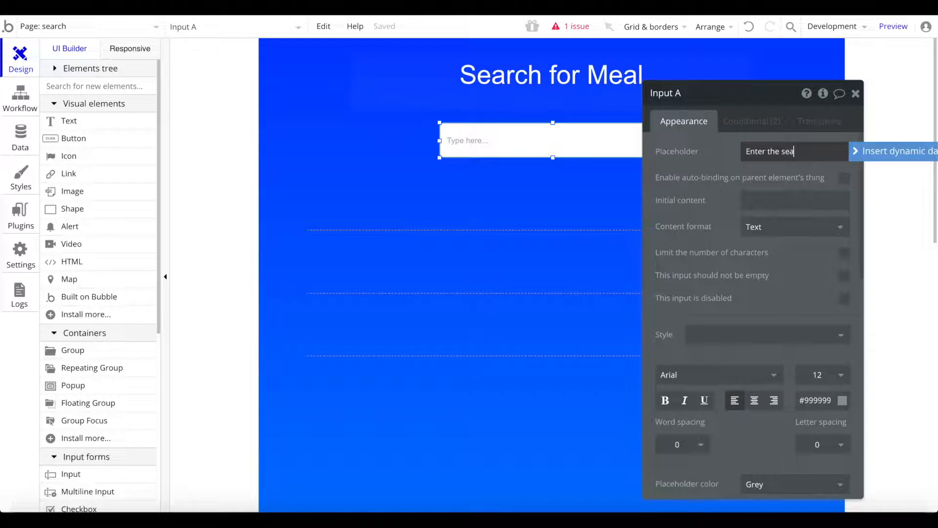
pyautogui.write('rch term fior the meal')
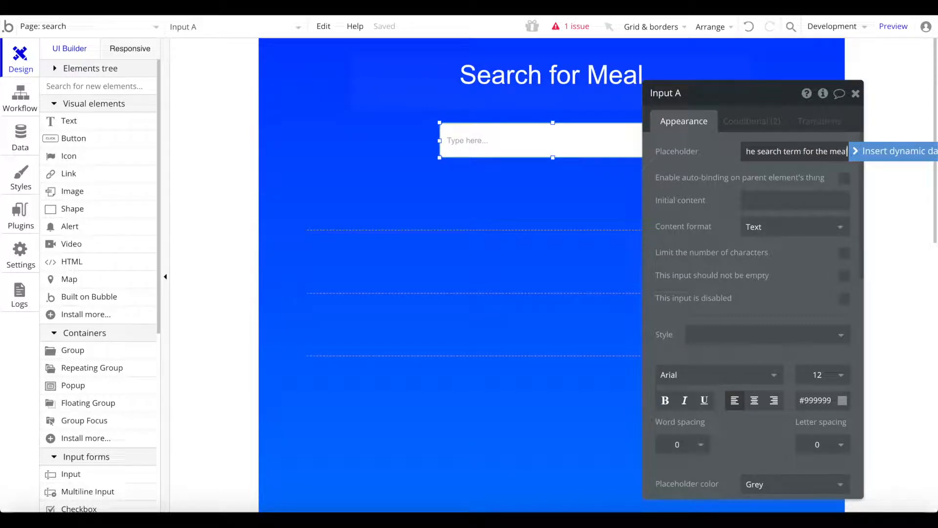
pyautogui.write(' you are looking for')
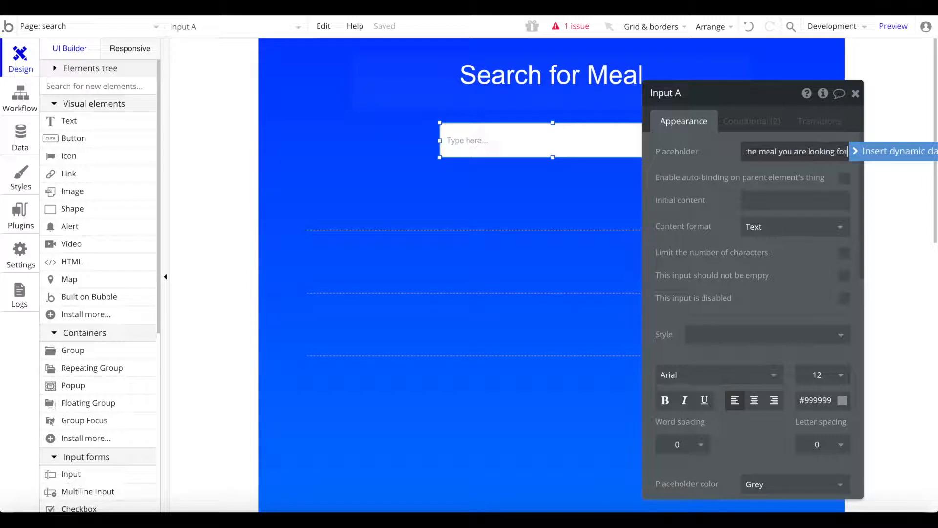
# Step: Bind the meal path parameter of the repeating group's data source to the search input's value
pyautogui.click(486, 266)
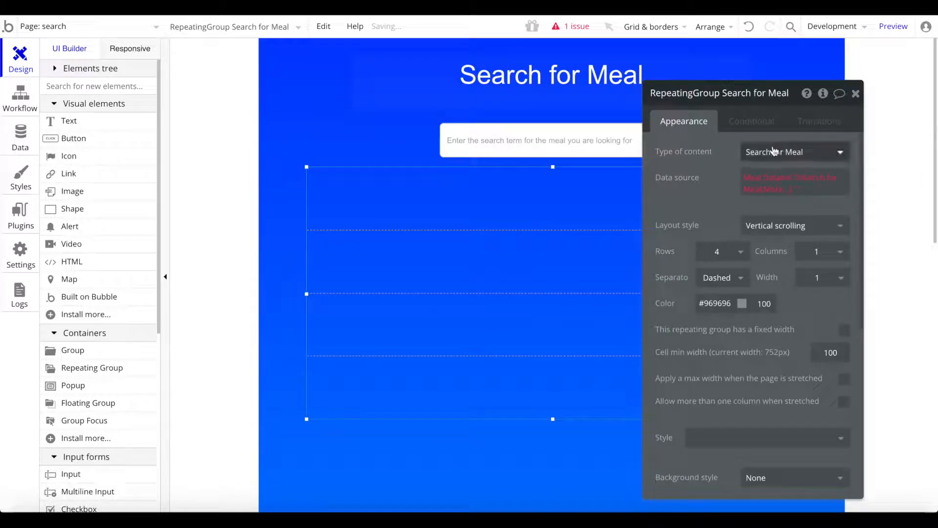
pyautogui.click(779, 186)
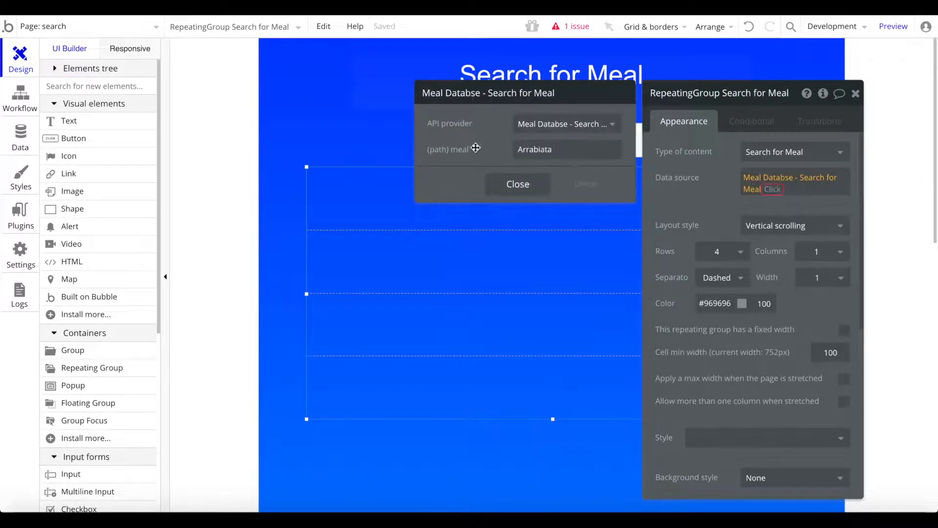
pyautogui.click(548, 149)
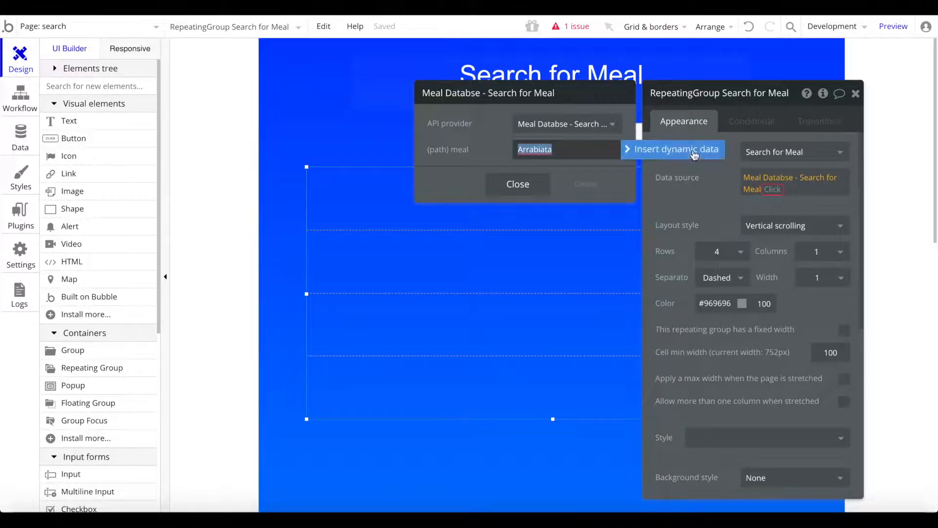
pyautogui.click(655, 149)
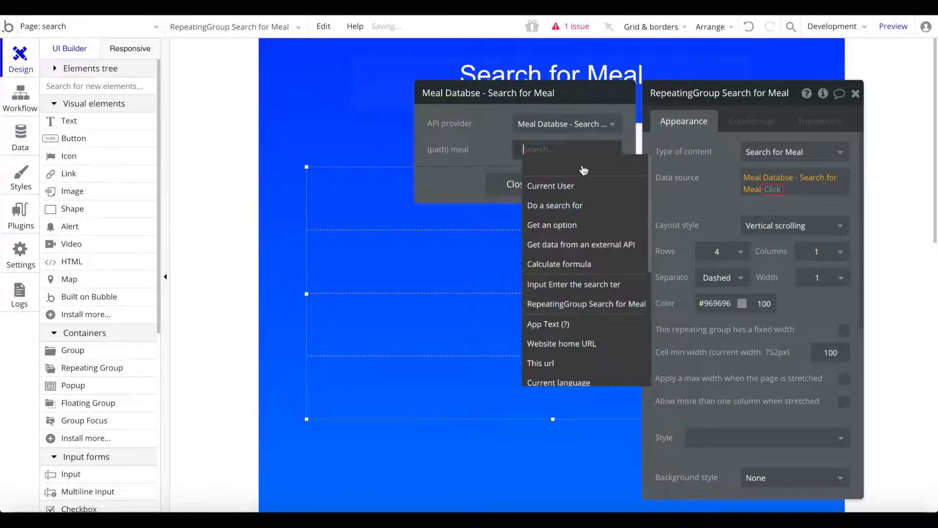
pyautogui.click(599, 285)
pyautogui.click(589, 178)
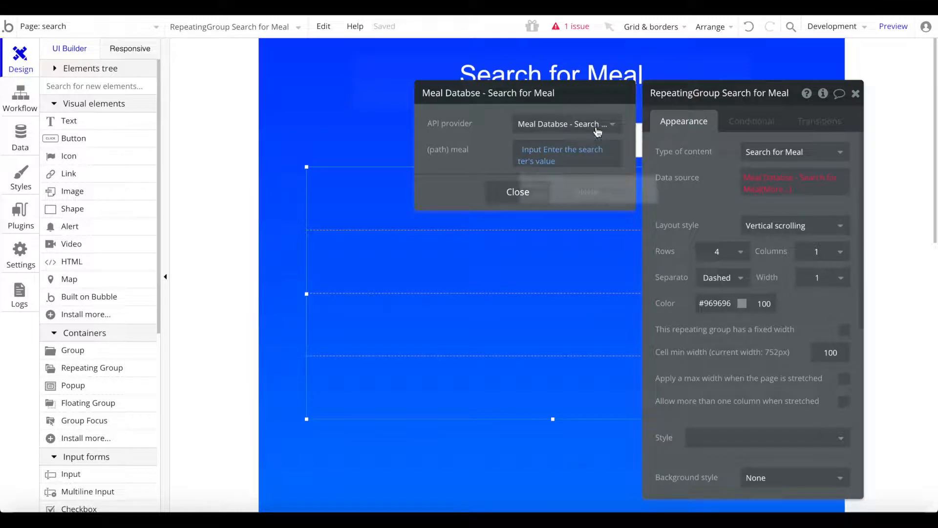
# Step: Extend the repeating group's data source to the call's meals and set its type of content to Search for Meal meal
pyautogui.click(793, 196)
pyautogui.click(780, 204)
pyautogui.click(730, 199)
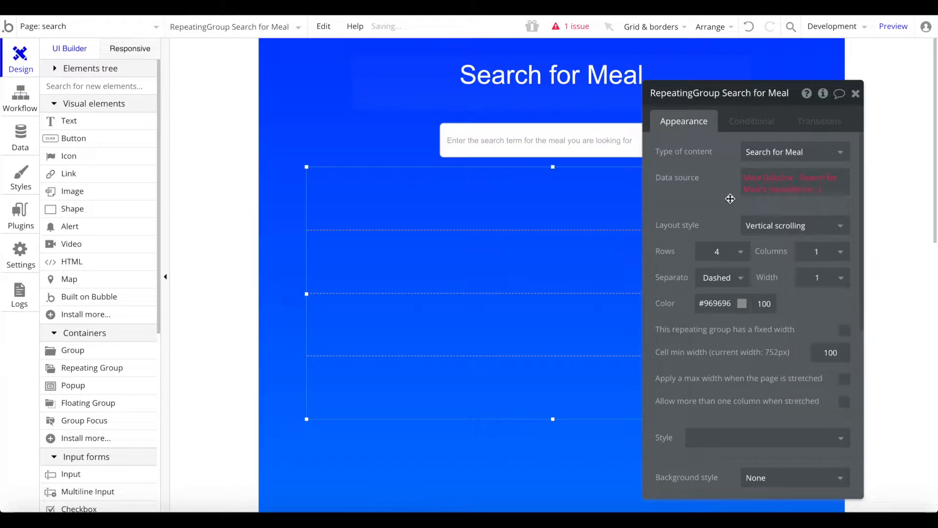
pyautogui.click(796, 152)
pyautogui.click(777, 211)
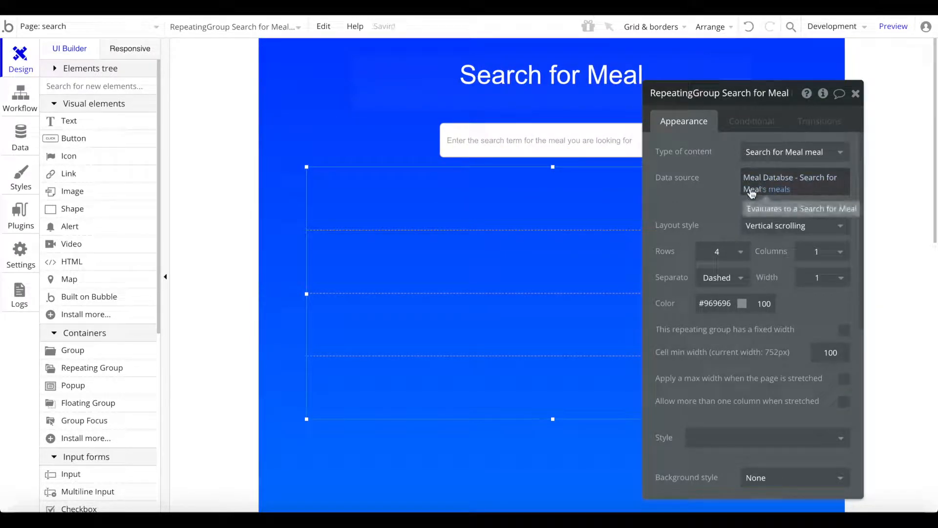
pyautogui.click(760, 178)
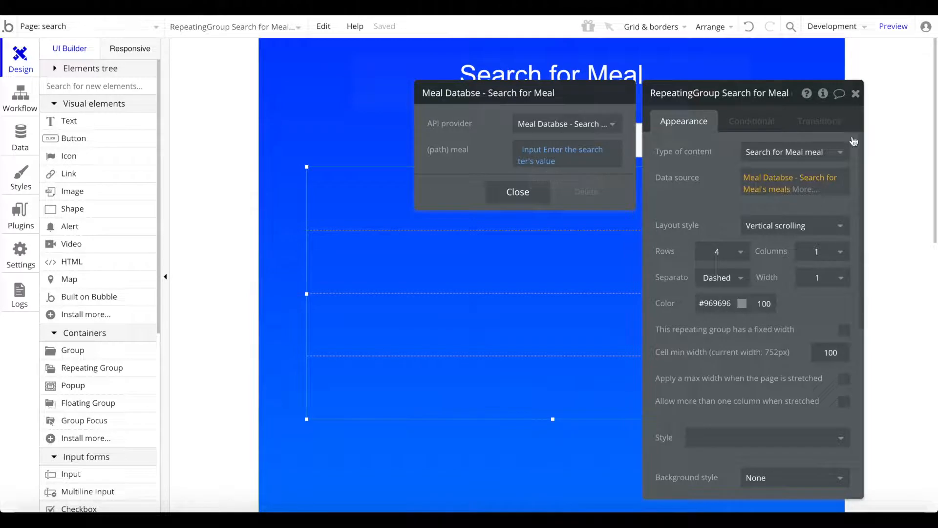
# Step: Make the repeating group narrower, move it slightly down the page and centre it horizontally
pyautogui.click(856, 92)
pyautogui.moveTo(796, 293); pyautogui.dragTo(630, 293)
pyautogui.moveTo(568, 299); pyautogui.dragTo(613, 298)
pyautogui.rightClick(613, 298)
pyautogui.click(661, 451)
pyautogui.doubleClick(645, 274)
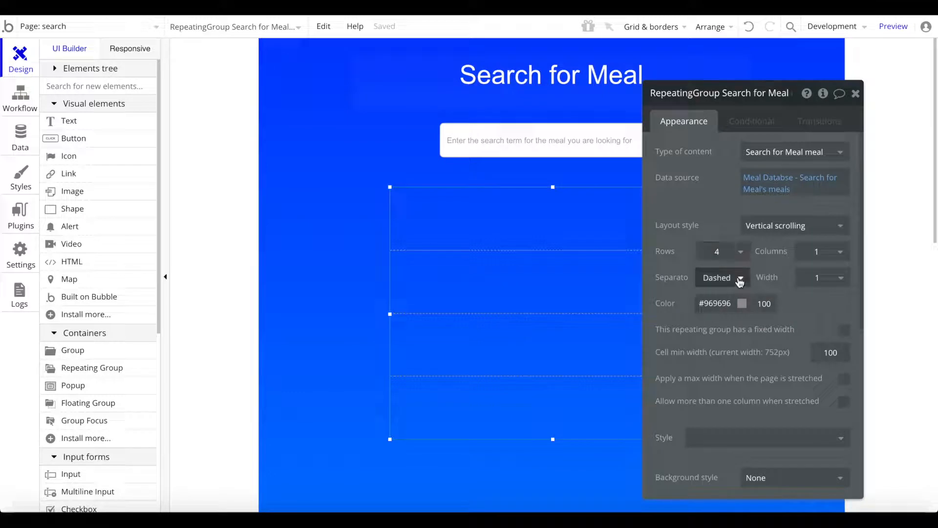
# Step: Draw a group of about 468 by 82 px in the repeating group's first cell and centre it horizontally
pyautogui.click(96, 86)
pyautogui.write('gr')
pyautogui.click(73, 121)
pyautogui.moveTo(432, 199)
pyautogui.mouseDown()
pyautogui.moveTo(630, 257)
pyautogui.moveTo(699, 236)
pyautogui.mouseUp()
pyautogui.moveTo(550, 218); pyautogui.dragTo(520, 211)
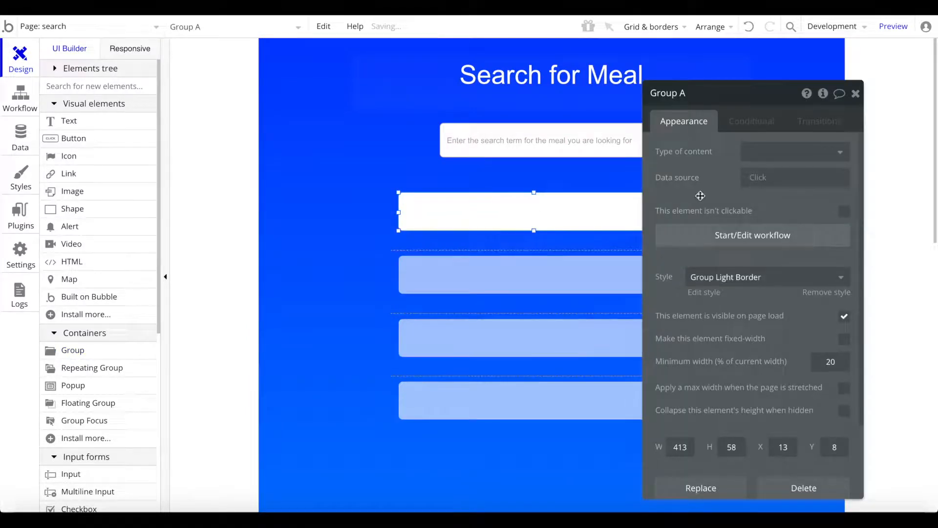
pyautogui.click(850, 100)
pyautogui.moveTo(666, 230); pyautogui.dragTo(706, 246)
pyautogui.rightClick(645, 242)
pyautogui.click(718, 453)
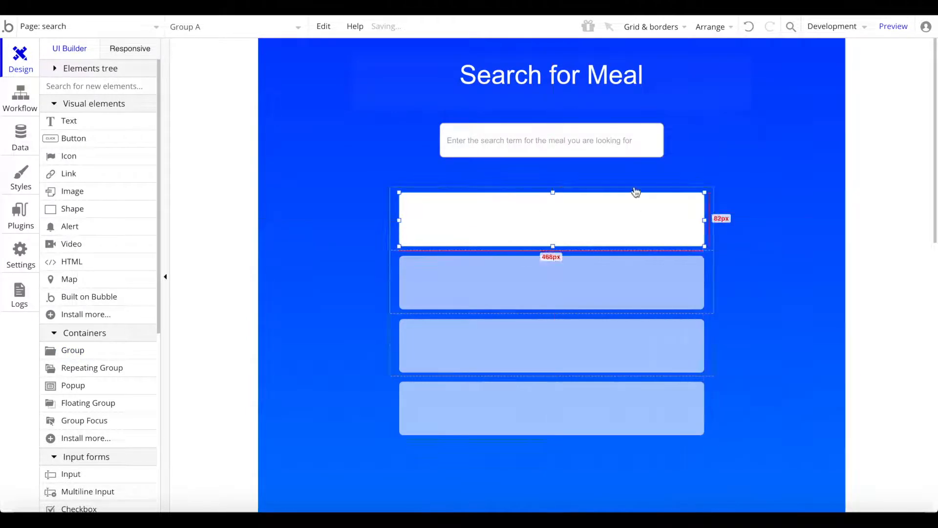
# Step: Set the group's type of content to Search for Meal meal and its data source to Current cell's Search for Meal meal
pyautogui.doubleClick(617, 218)
pyautogui.click(754, 154)
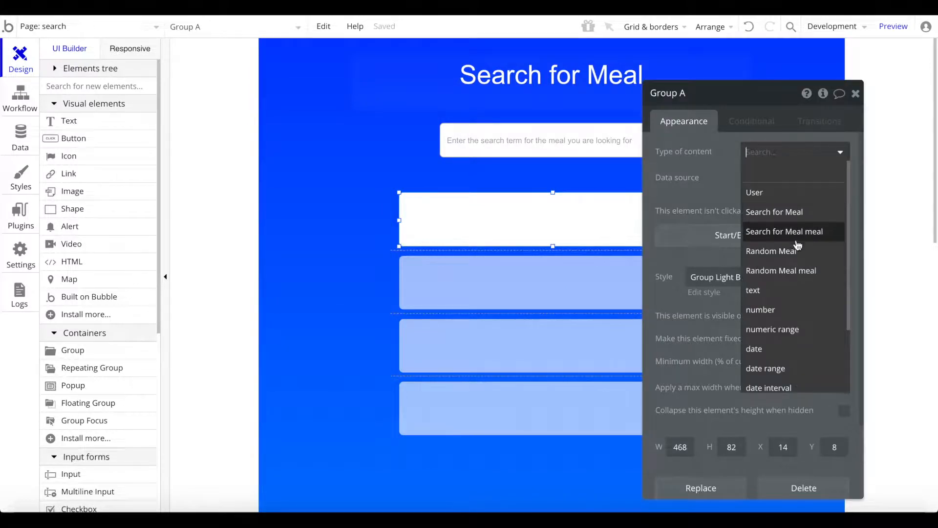
pyautogui.click(794, 231)
pyautogui.click(764, 179)
pyautogui.click(777, 215)
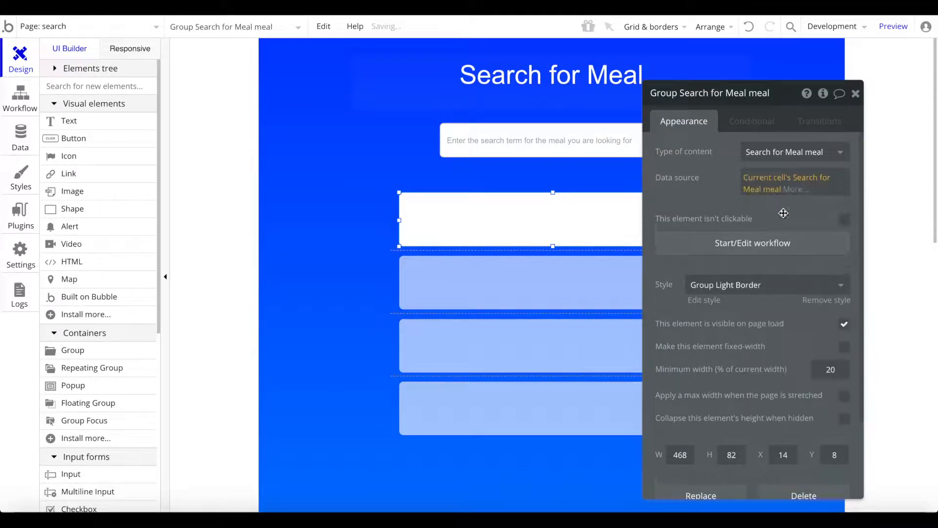
# Step: Add a text element in the upper part of the cell group showing Parent group's Search for Meal meal's strMeal
pyautogui.click(69, 120)
pyautogui.moveTo(433, 200)
pyautogui.mouseDown()
pyautogui.moveTo(648, 202)
pyautogui.moveTo(669, 218)
pyautogui.mouseUp()
pyautogui.click(888, 156)
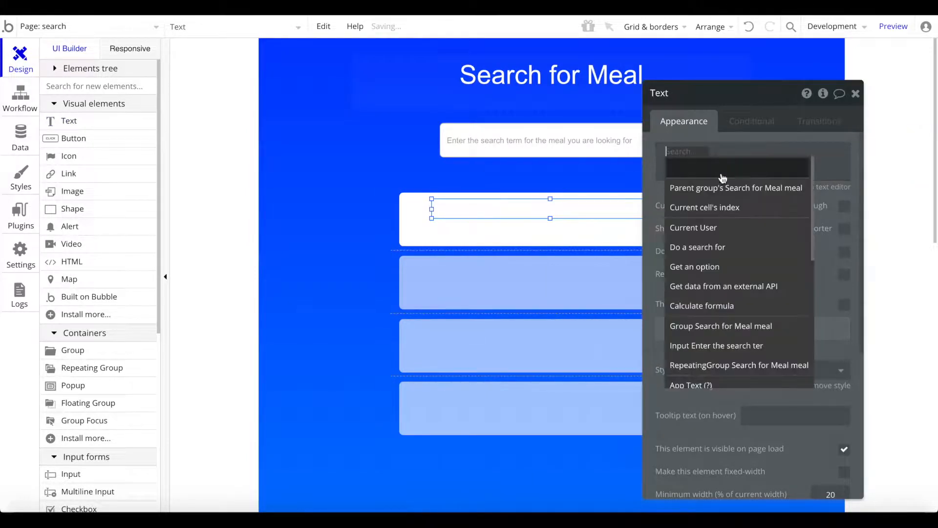
pyautogui.click(733, 186)
pyautogui.click(842, 188)
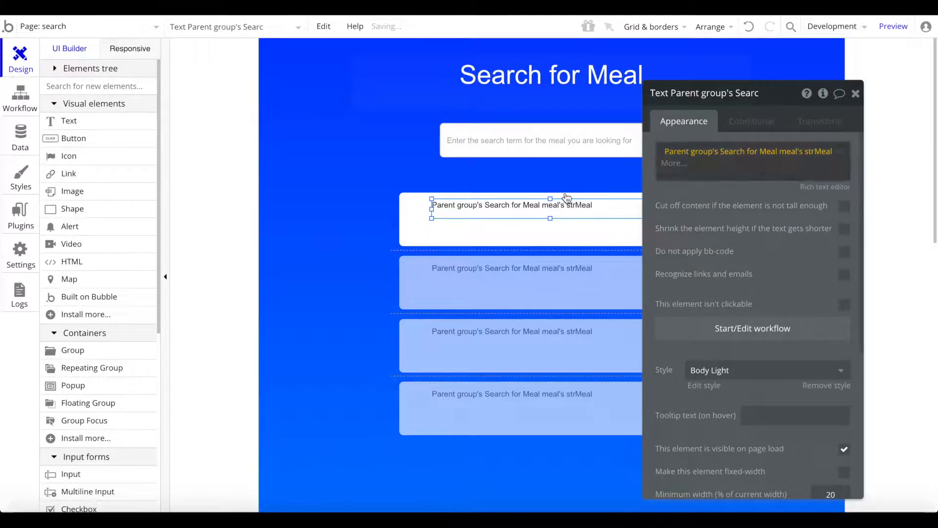
# Step: Add a link below the meal name with an external URL destination of Parent group's Search for Meal meal's strSource
pyautogui.click(77, 172)
pyautogui.moveTo(458, 228)
pyautogui.mouseDown()
pyautogui.moveTo(555, 239)
pyautogui.moveTo(498, 233)
pyautogui.mouseUp()
pyautogui.click(785, 218)
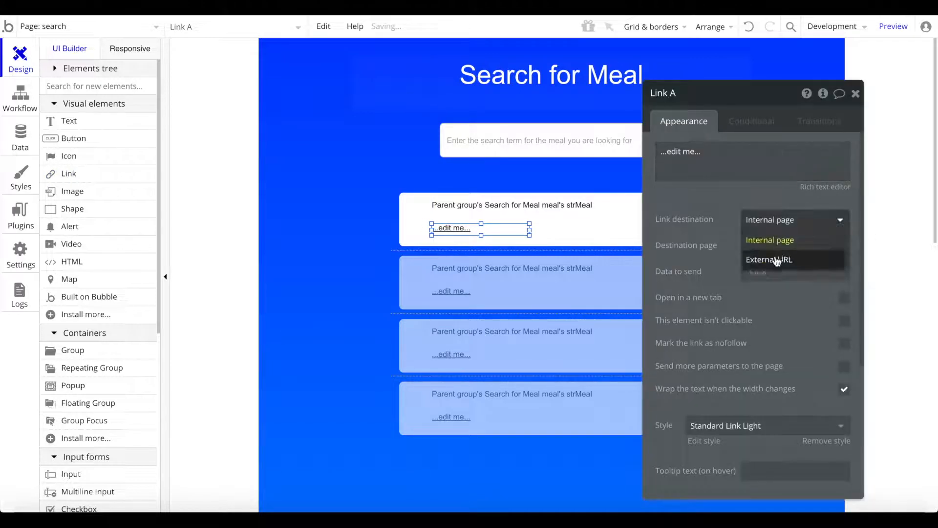
pyautogui.click(775, 260)
pyautogui.click(748, 245)
pyautogui.click(826, 282)
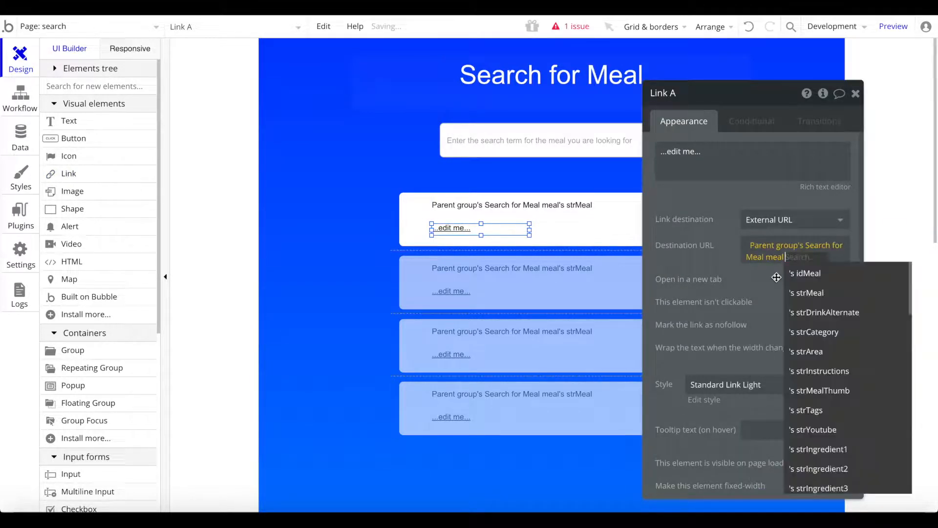
pyautogui.scroll(-15, 854, 383)
pyautogui.click(830, 442)
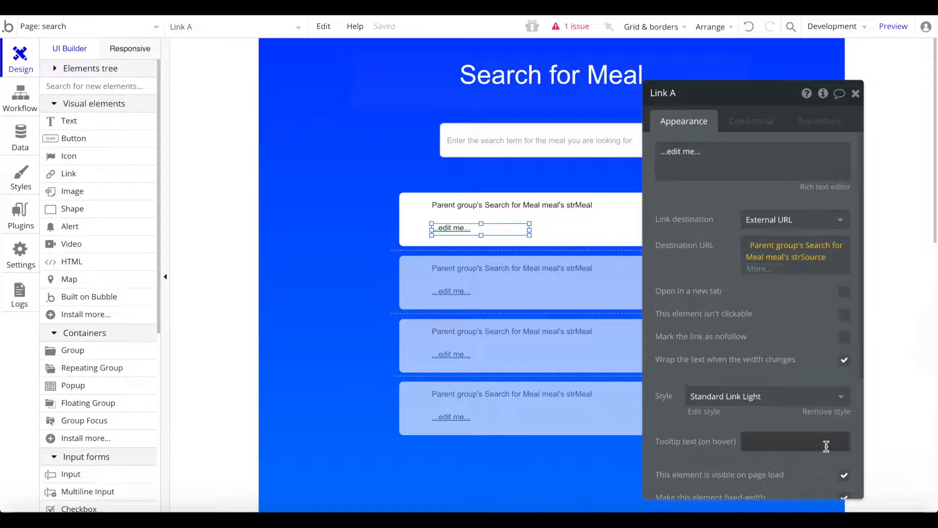
# Step: Change the link's text to "Visit"
pyautogui.click(680, 151)
pyautogui.hotkey('ctrl', 'a')
pyautogui.write('Viusi')
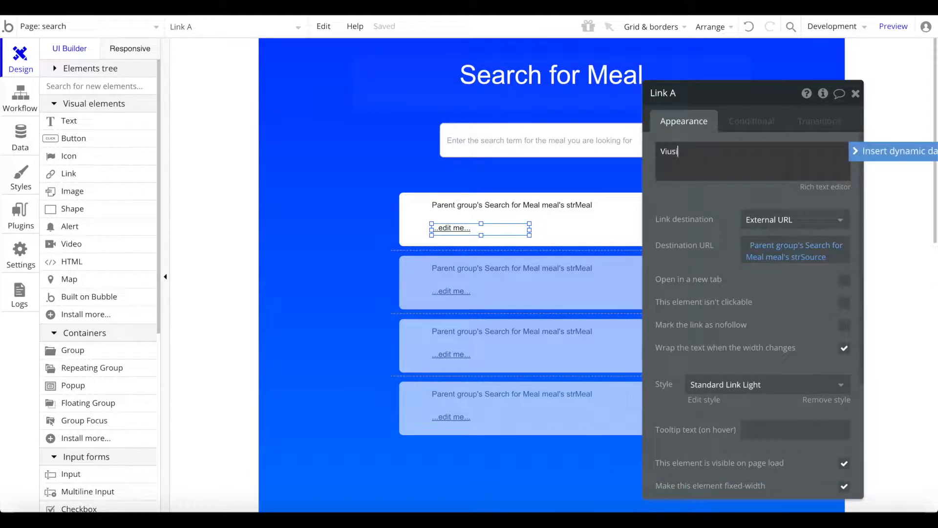
pyautogui.write('t')
# Step: Shorten the meal name text and the link from their left edges to make room for an image
pyautogui.click(434, 204)
pyautogui.moveTo(432, 209); pyautogui.dragTo(465, 229)
pyautogui.click(437, 224)
pyautogui.click(435, 228)
# Step: Draw an image element of about 69 by 58 px beside the meal name and centre it vertically in the group
pyautogui.click(124, 86)
pyautogui.write('ima')
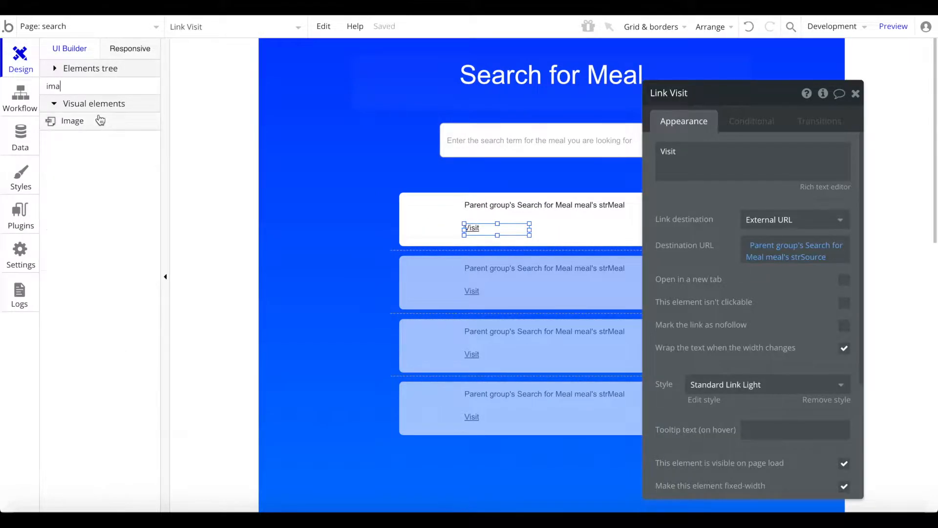
pyautogui.click(69, 120)
pyautogui.moveTo(406, 201); pyautogui.dragTo(450, 239)
pyautogui.rightClick(431, 211)
pyautogui.click(503, 454)
# Step: Set the image's dynamic source to Parent group's Search for Meal meal's strMealThumb
pyautogui.click(784, 199)
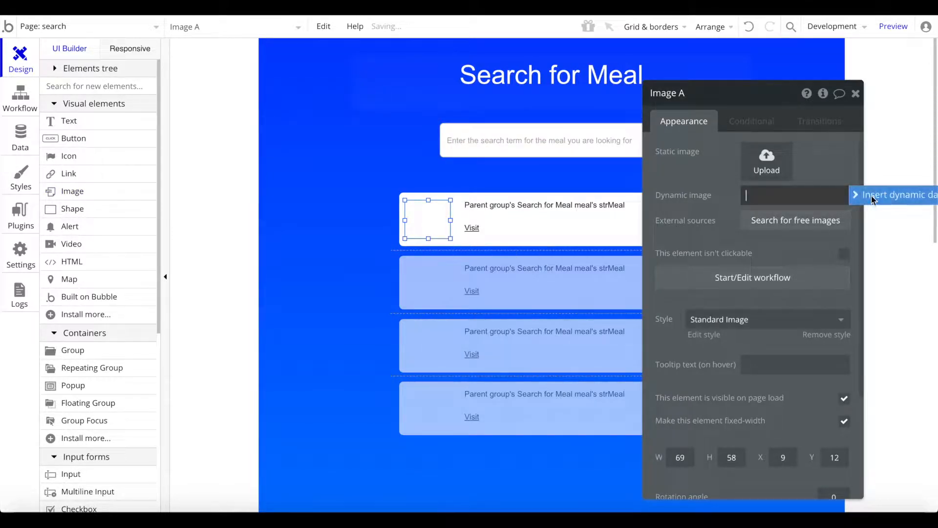
pyautogui.click(894, 196)
pyautogui.click(801, 223)
pyautogui.click(763, 195)
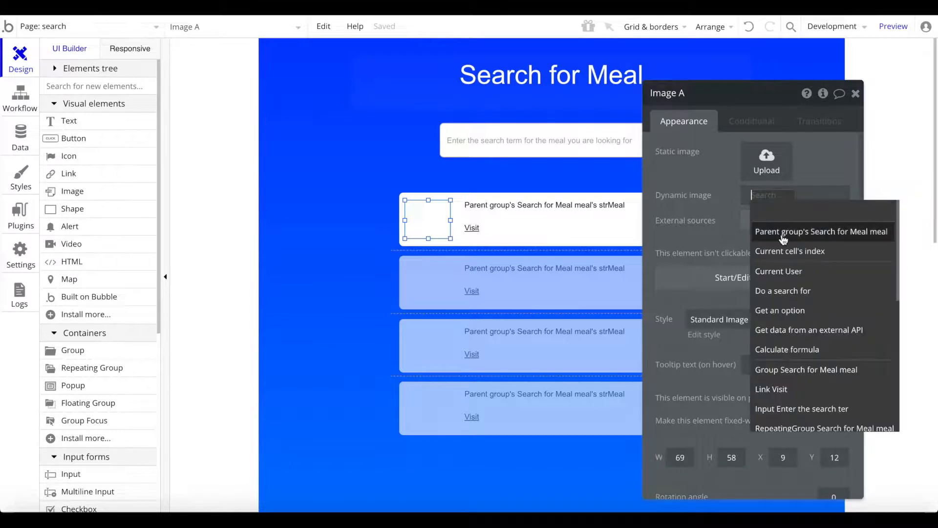
pyautogui.click(836, 230)
pyautogui.scroll(-3, 782, 279)
pyautogui.scroll(-15, 826, 371)
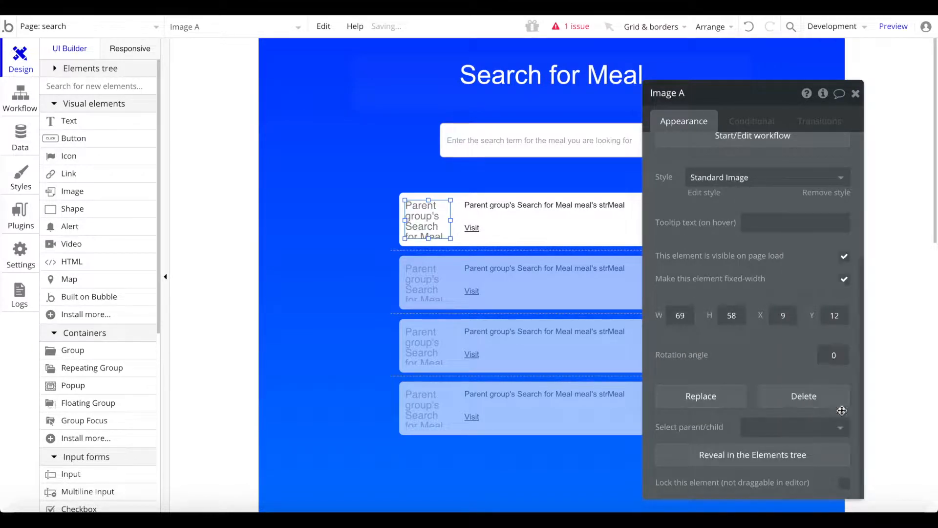
pyautogui.scroll(4, 811, 151)
pyautogui.click(832, 216)
pyautogui.scroll(-3, 838, 314)
pyautogui.scroll(3, 837, 314)
pyautogui.click(845, 360)
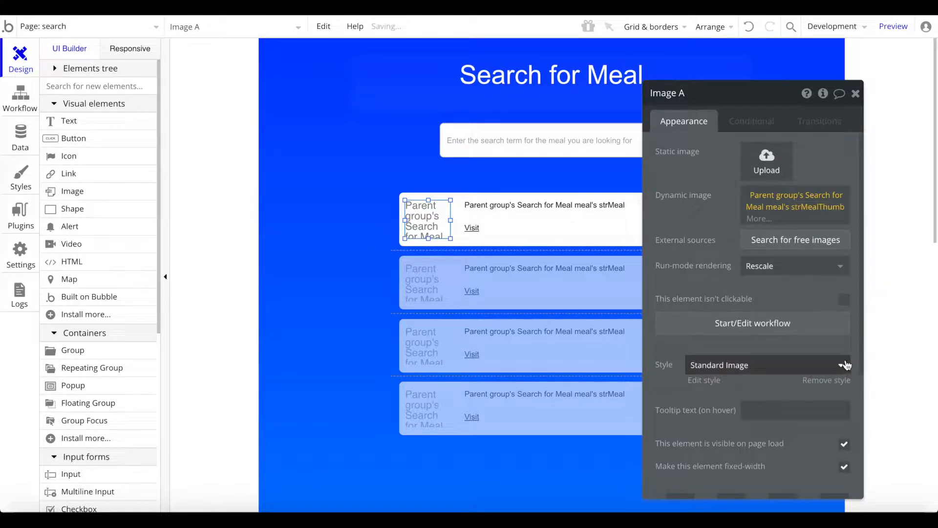
pyautogui.click(721, 217)
pyautogui.click(856, 93)
# Step: Enable a maximum width of 100% for the meal repeating group when the page is stretched
pyautogui.doubleClick(603, 310)
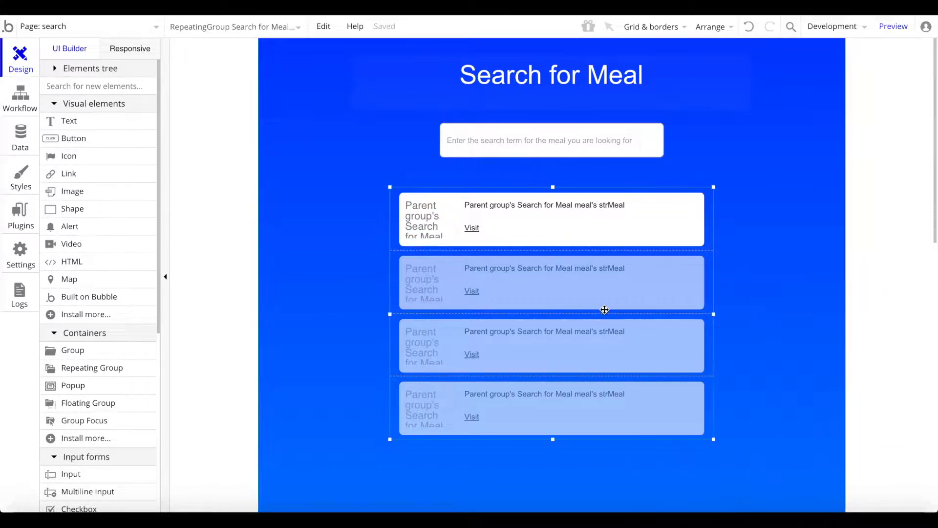
pyautogui.click(741, 280)
pyautogui.click(710, 298)
pyautogui.scroll(-5, 733, 298)
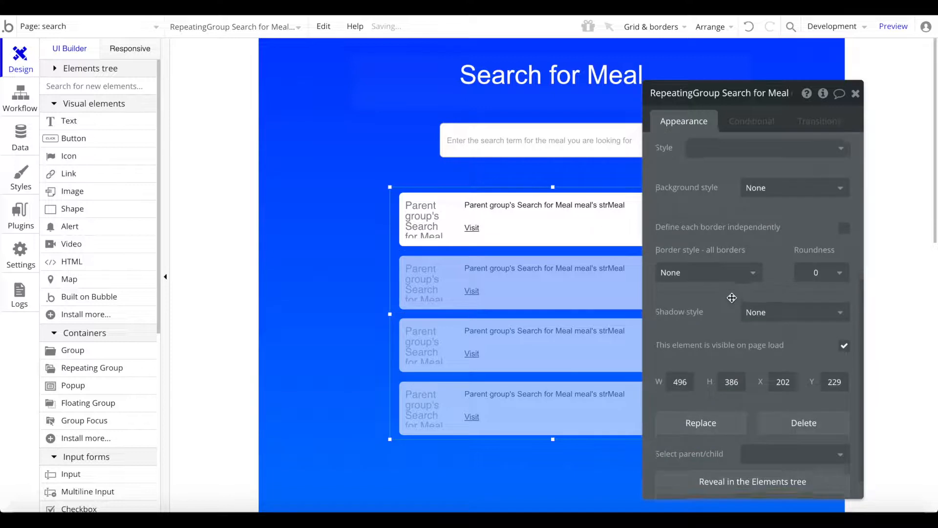
pyautogui.scroll(3, 733, 298)
pyautogui.moveTo(849, 295); pyautogui.dragTo(848, 295)
pyautogui.click(848, 295)
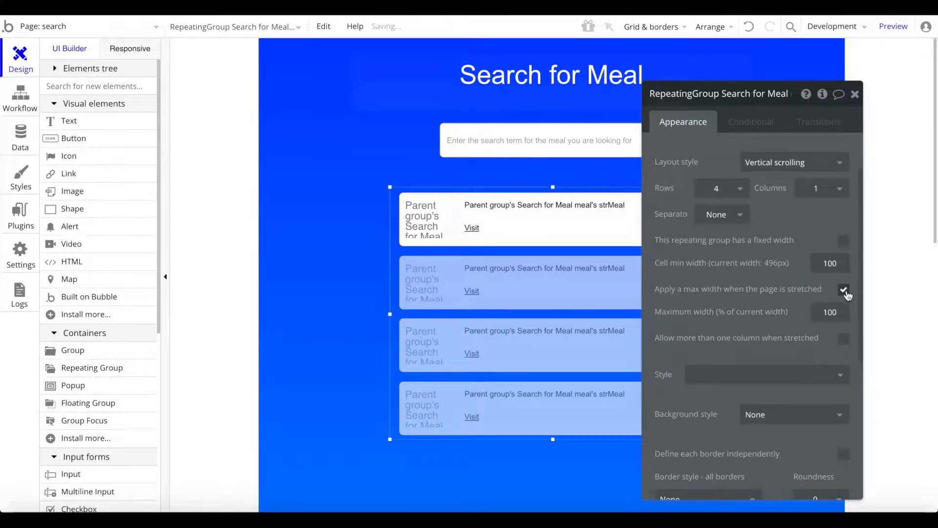
pyautogui.click(855, 94)
# Step: Preview the search page, search for "Cake" and look through the listed meals
pyautogui.click(893, 25)
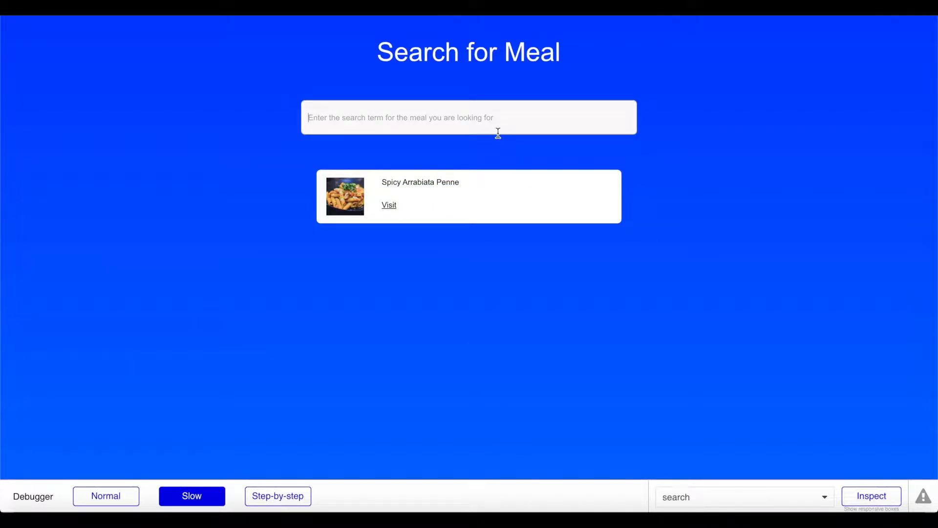
pyautogui.write('Cake')
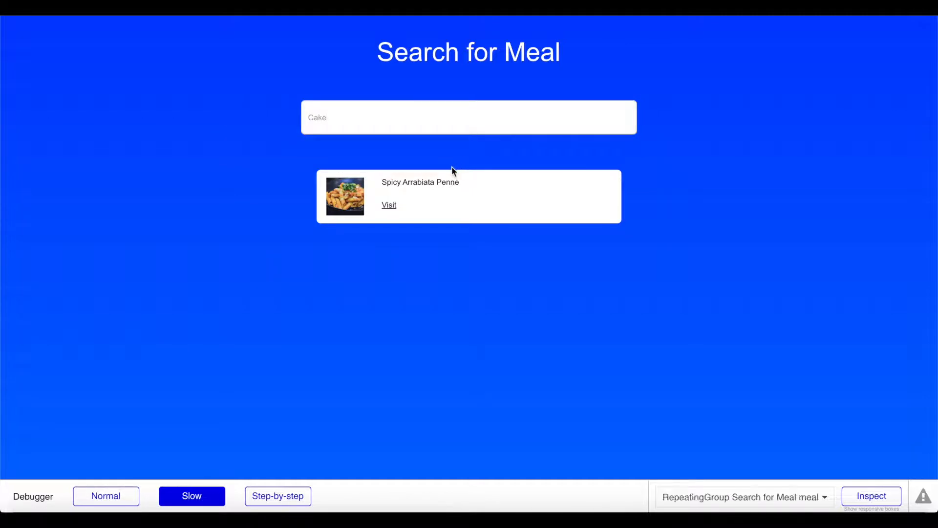
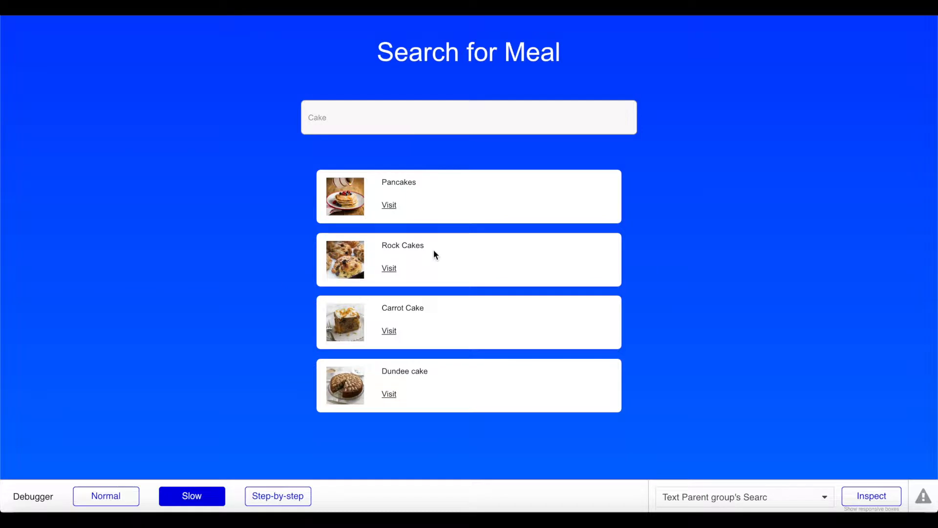
pyautogui.scroll(-1, 434, 253)
pyautogui.scroll(-8, 434, 251)
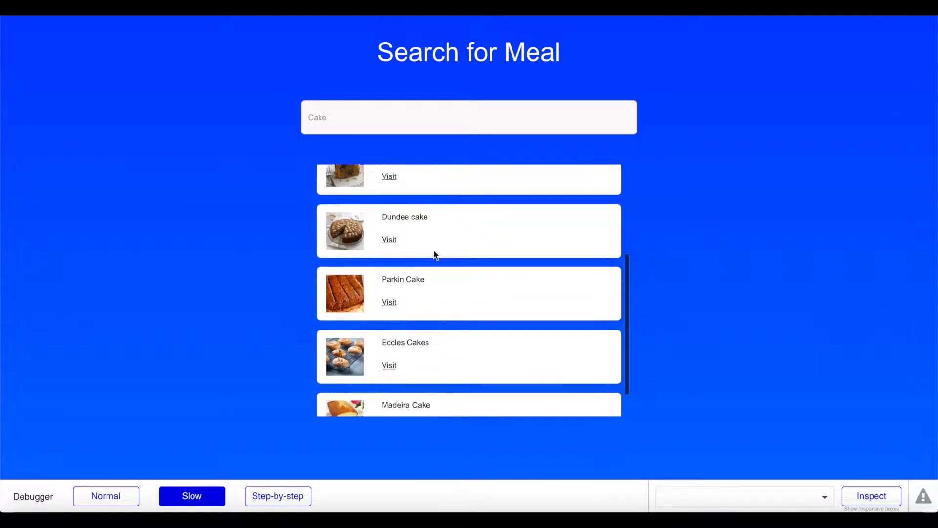
pyautogui.scroll(-5, 433, 251)
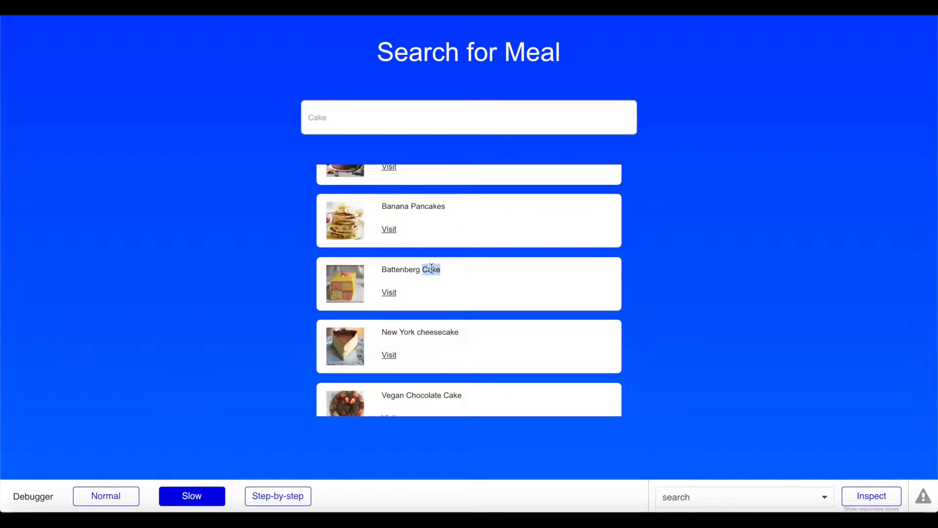
pyautogui.scroll(15, 442, 237)
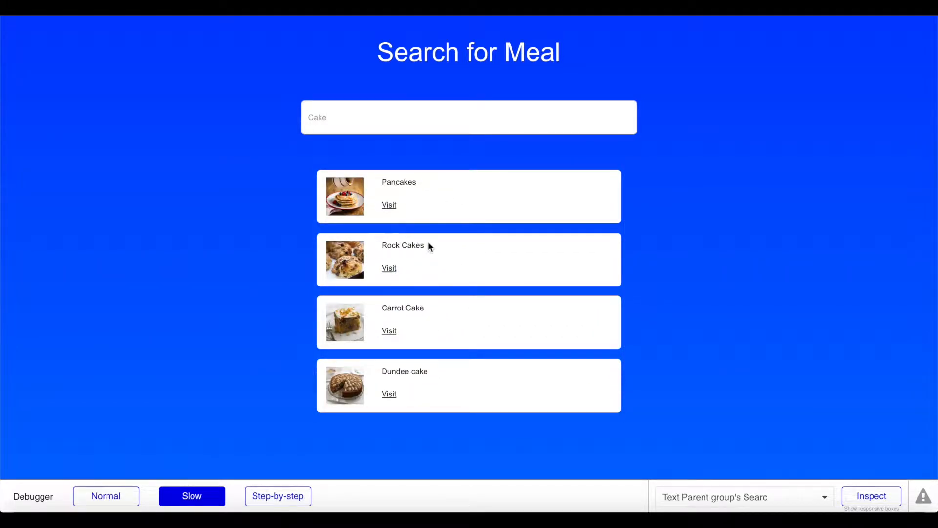
pyautogui.scroll(-12, 421, 331)
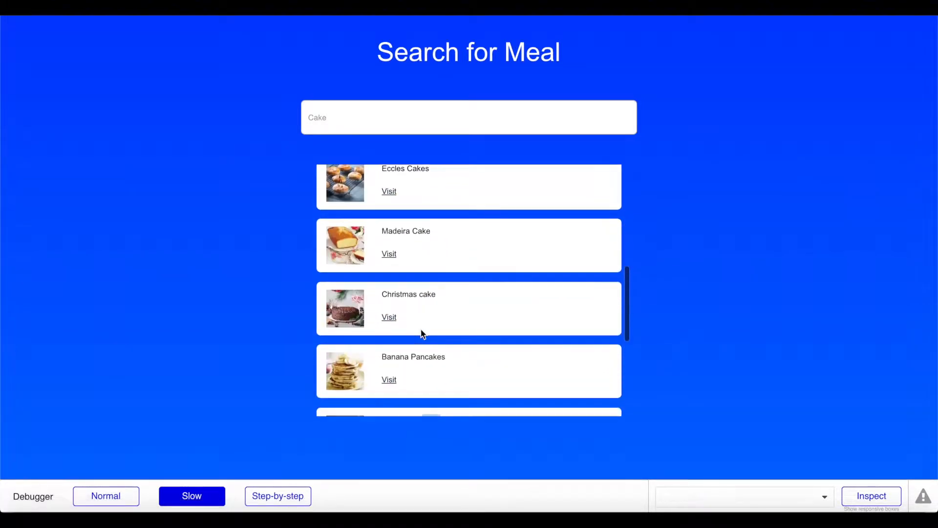
pyautogui.scroll(-3, 422, 332)
pyautogui.click(421, 332)
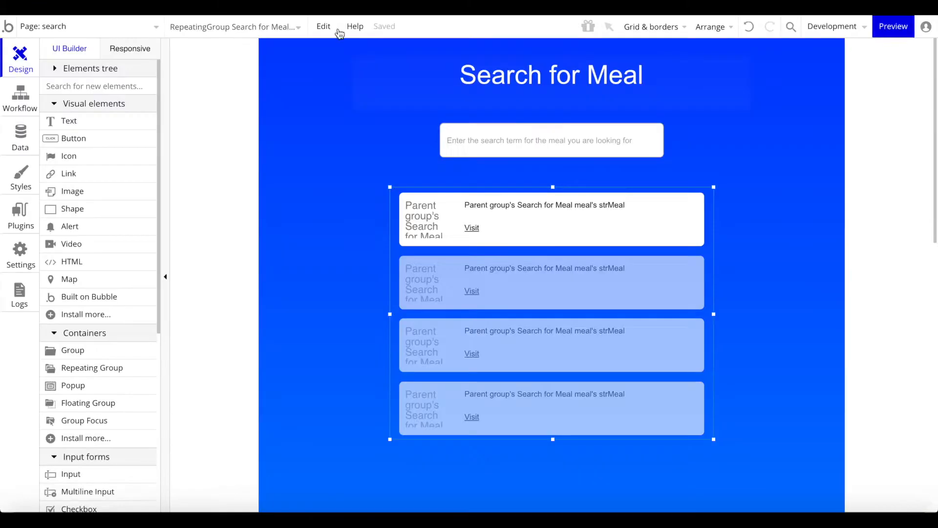
# Step: Preview the search page again, search for "Chicken" and look through the matching meals
pyautogui.doubleClick(526, 203)
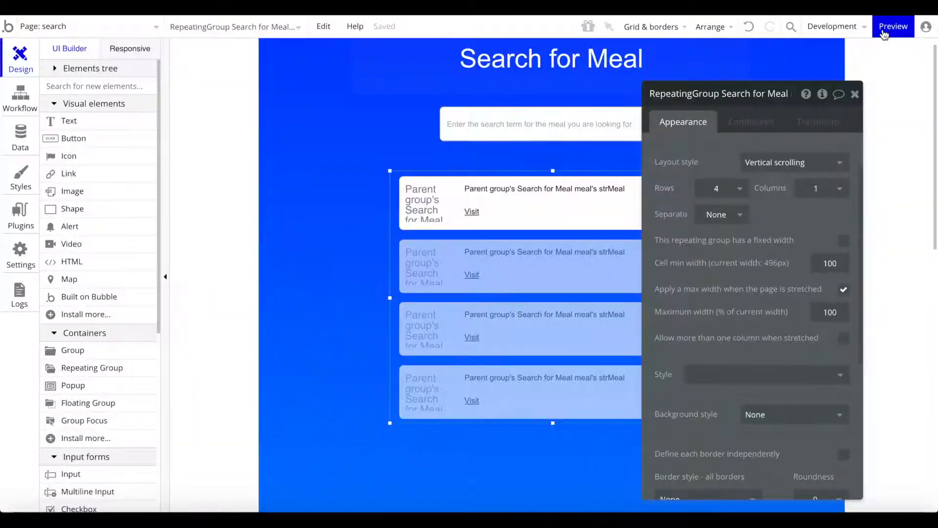
pyautogui.click(893, 26)
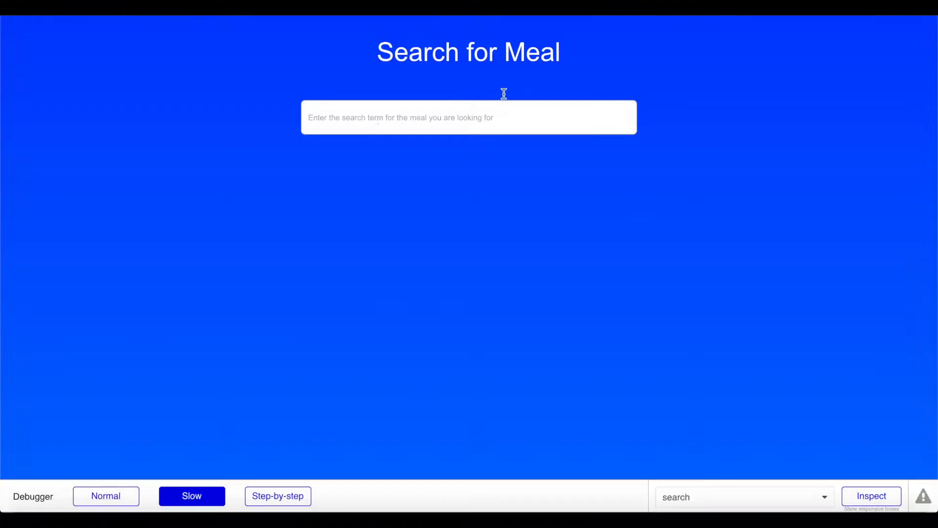
pyautogui.click(427, 118)
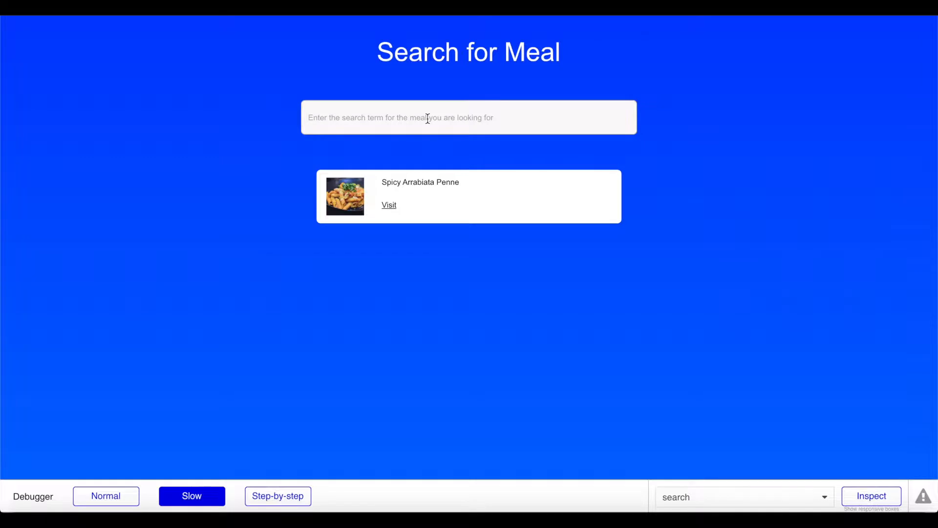
pyautogui.write('Chick')
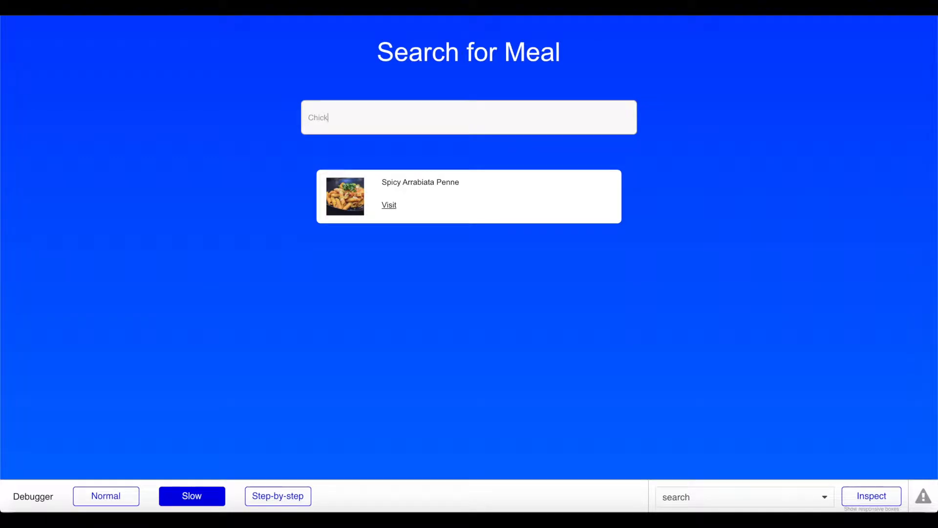
pyautogui.write('en')
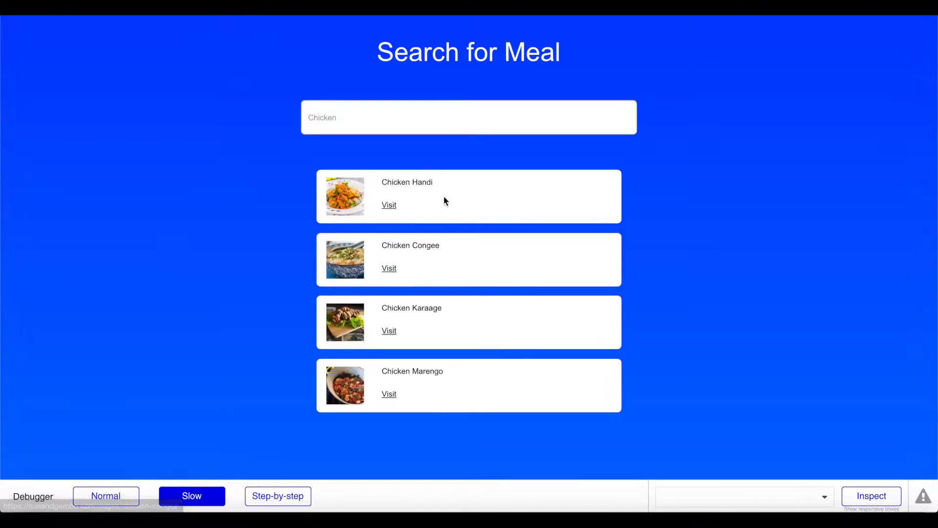
pyautogui.scroll(-1, 423, 228)
pyautogui.scroll(-12, 461, 312)
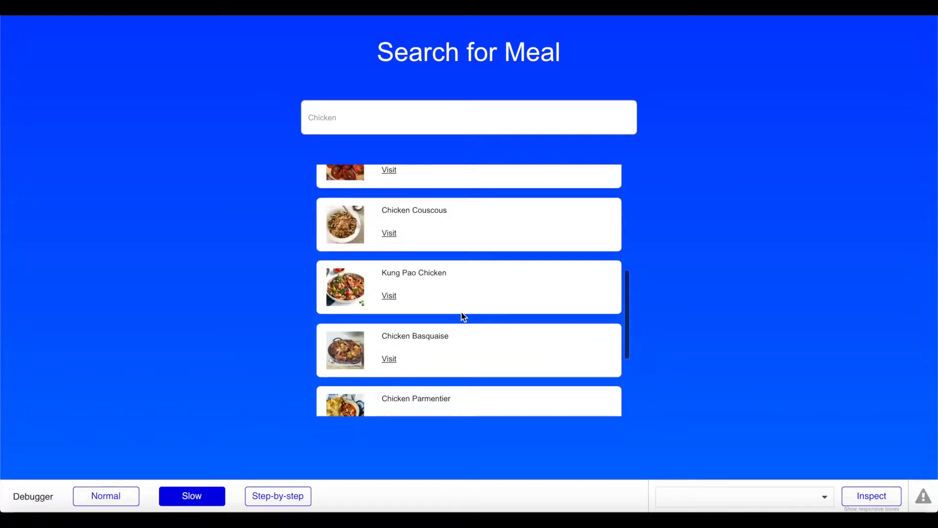
pyautogui.scroll(-10, 521, 197)
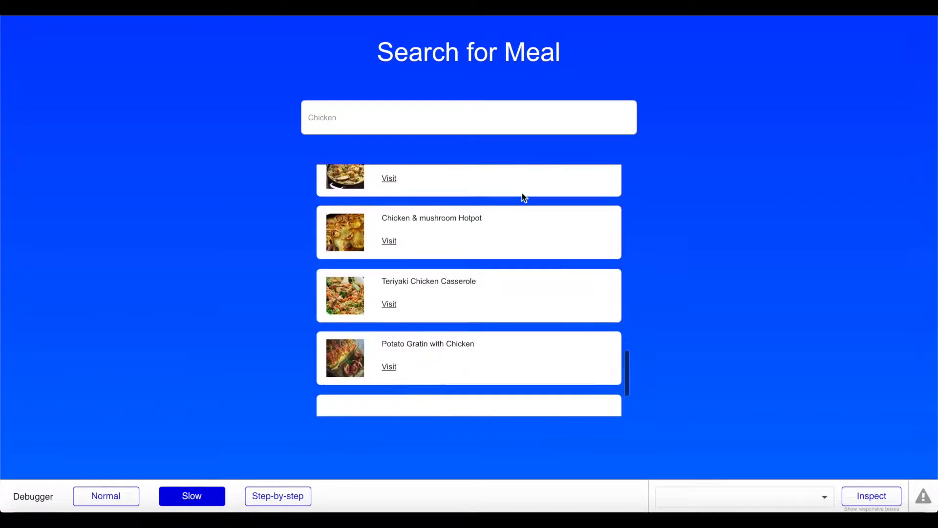
pyautogui.scroll(-1, 549, 242)
# Step: Open the source recipe of Chicken & mushroom Hotpot through its Visit link and return to the search page
pyautogui.scroll(1, 548, 242)
pyautogui.scroll(4, 547, 242)
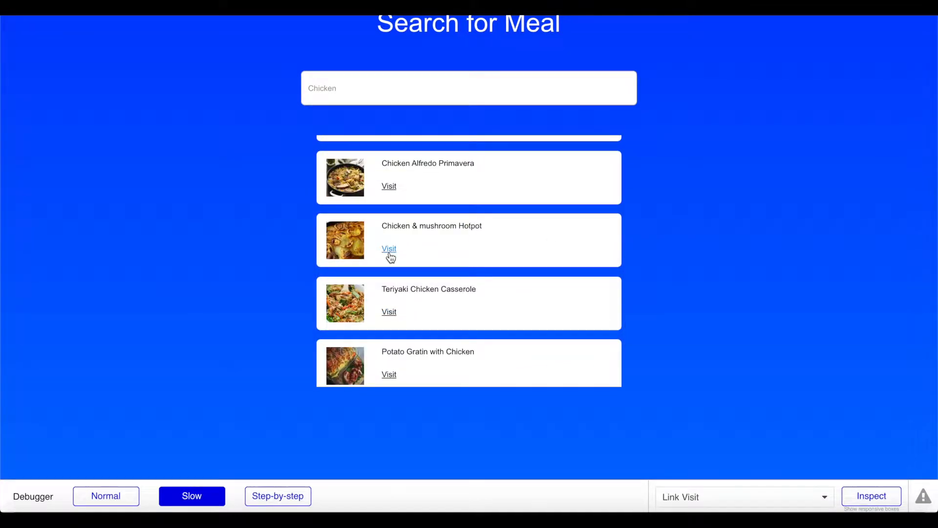
pyautogui.scroll(2, 386, 259)
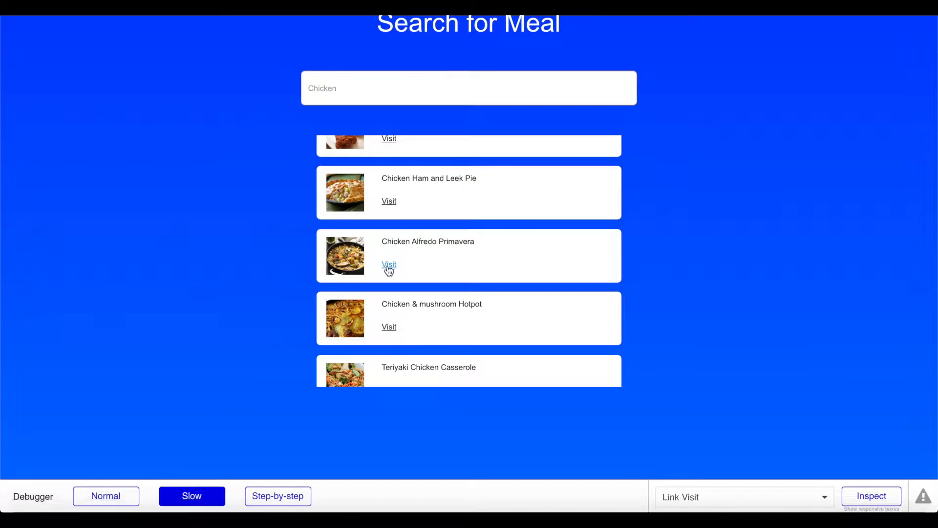
pyautogui.click(394, 327)
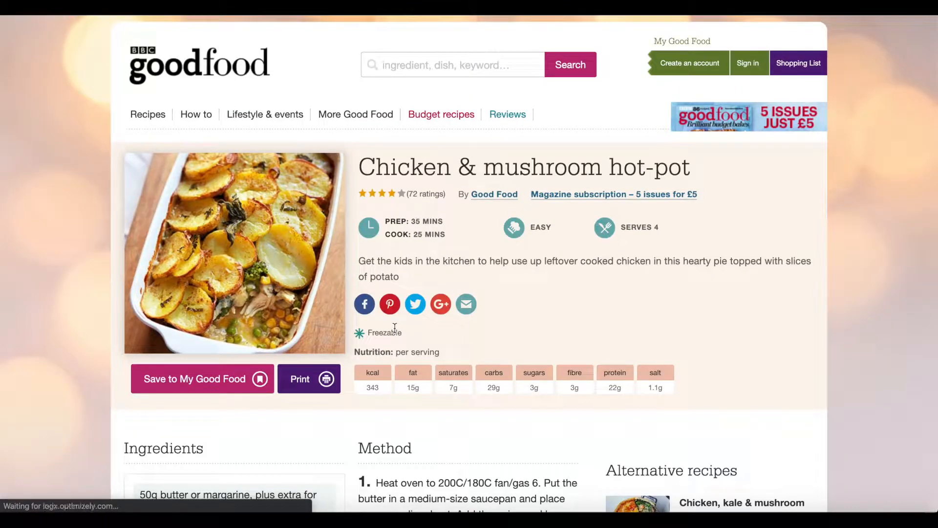
pyautogui.hscroll(-5, 432, 219)
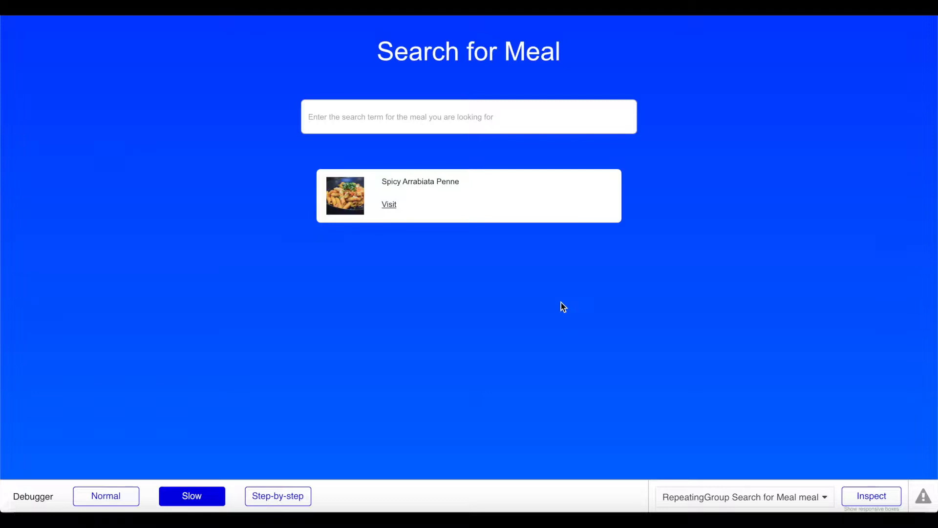
# Step: Test the meal search with "Tiramisu" and with "Pizza"
pyautogui.click(454, 125)
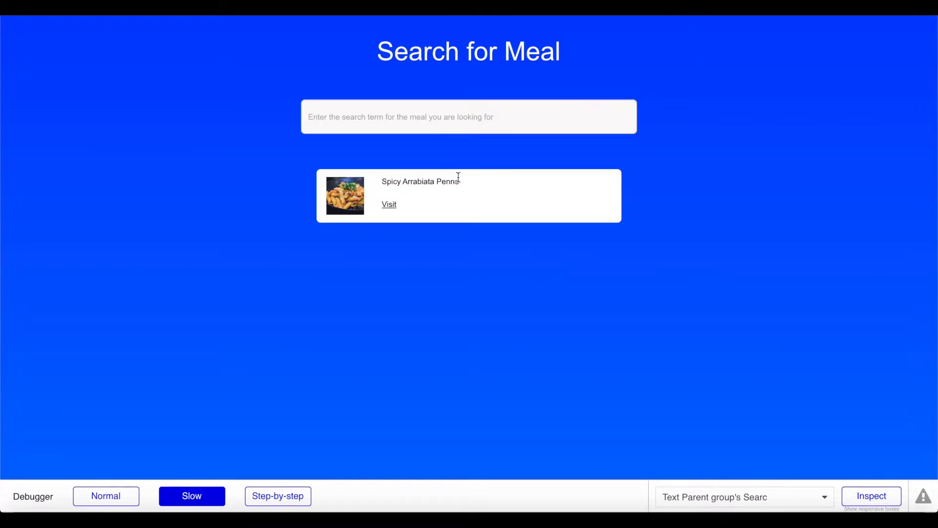
pyautogui.write('Tiramisu')
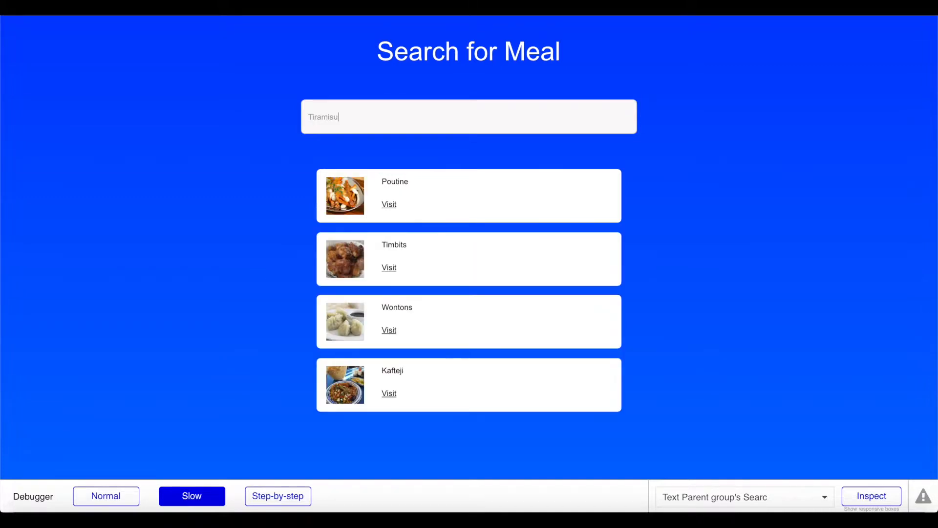
pyautogui.doubleClick(366, 120)
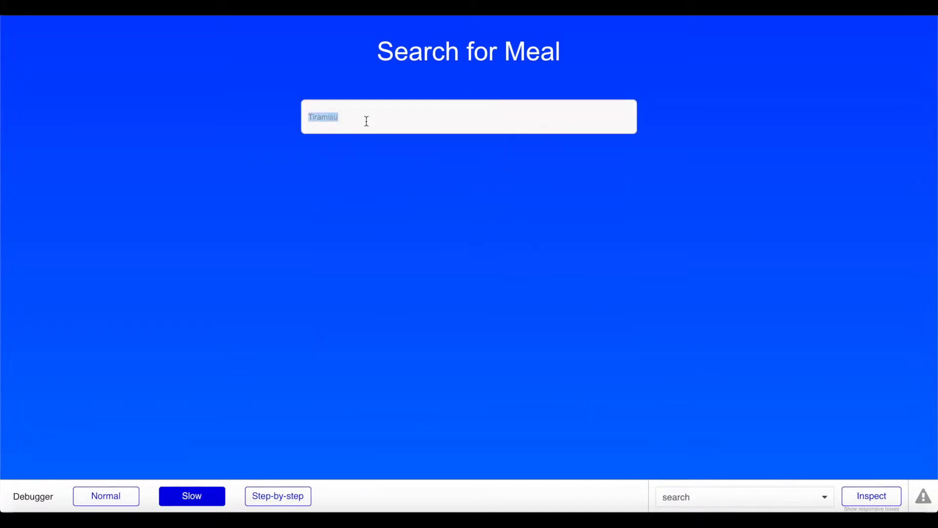
pyautogui.press('BackSpace')
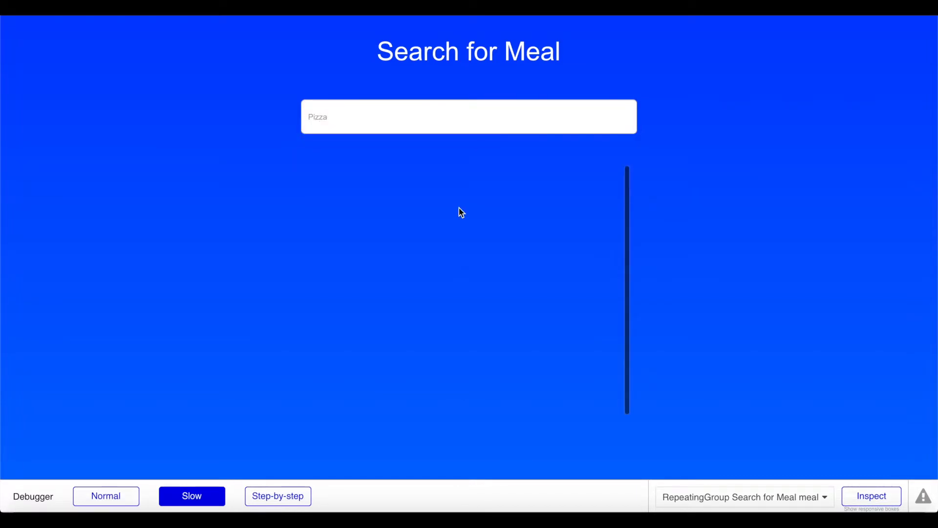
# Step: Search for "Apple" and try the Visit link of Apple & Blackberry Crumble
pyautogui.doubleClick(462, 119)
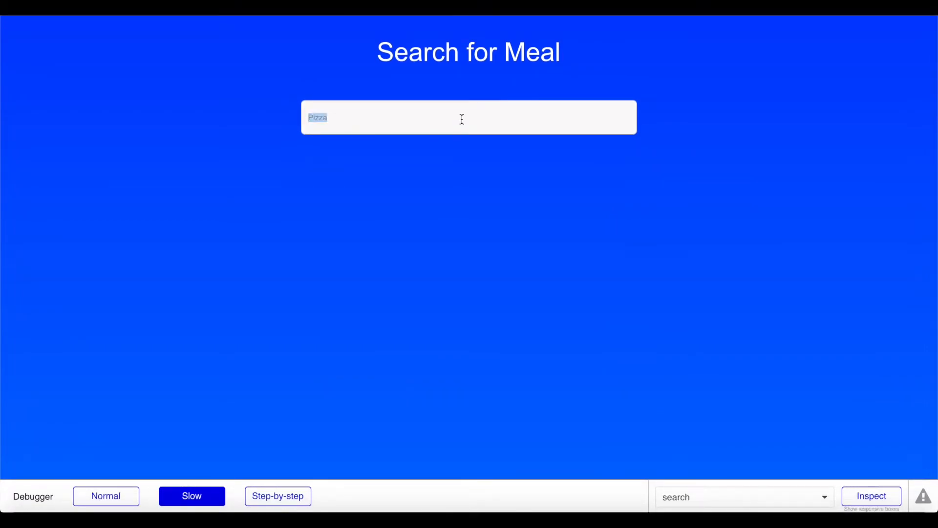
pyautogui.write('Apple')
pyautogui.scroll(-2, 448, 222)
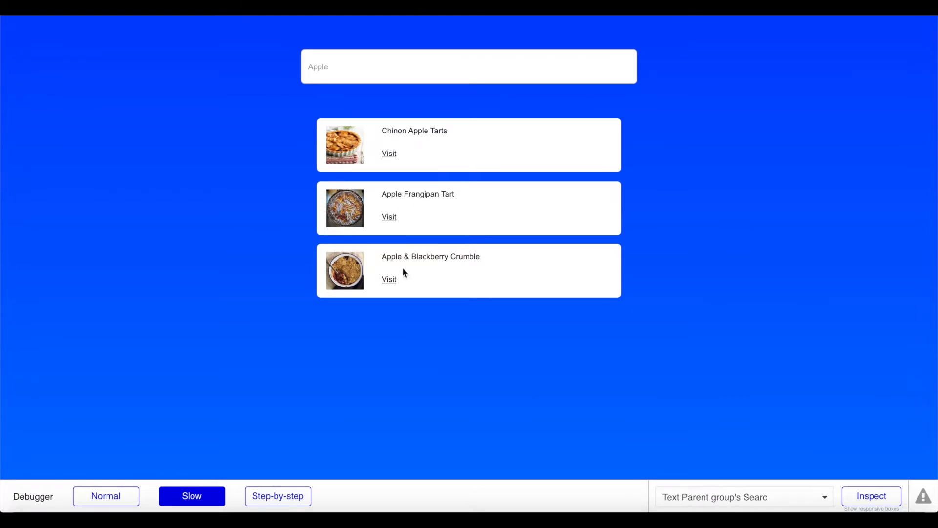
pyautogui.click(391, 280)
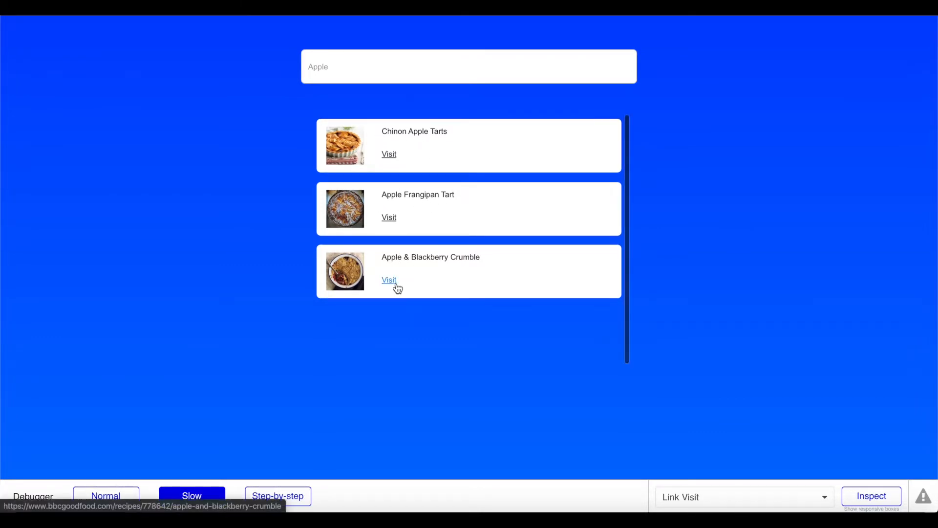
pyautogui.scroll(2, 581, 261)
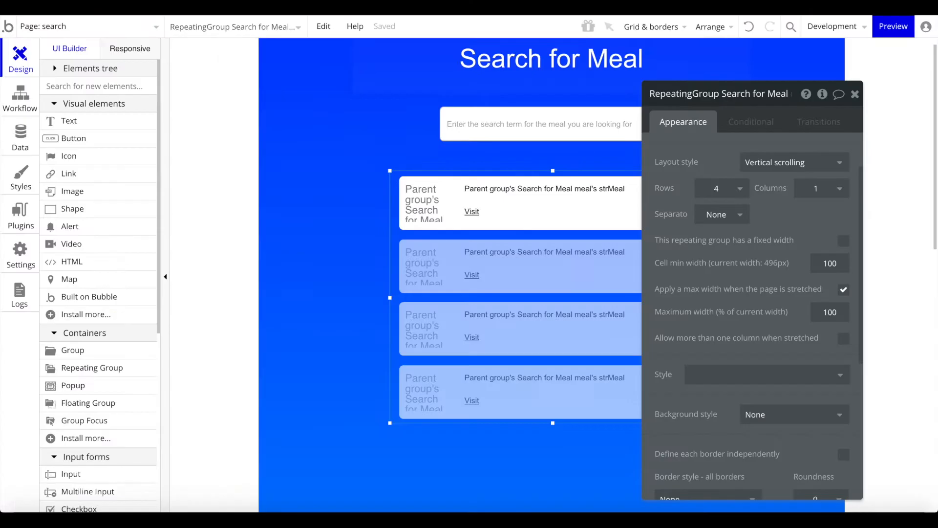
# Step: Adjust the height of the meal group in the first cell of the repeating group to 83 px
pyautogui.click(551, 226)
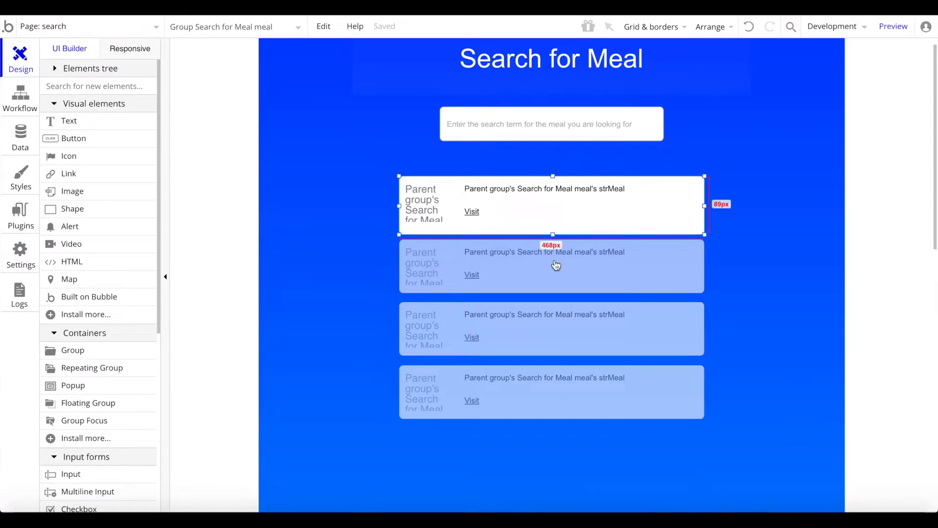
pyautogui.moveTo(559, 233); pyautogui.dragTo(554, 230)
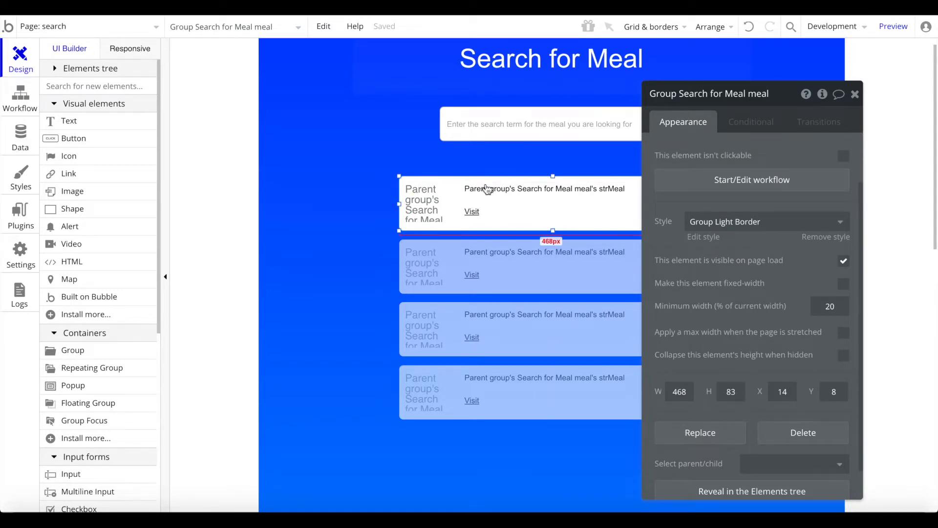
# Step: Look through the meal data fields available for the meal name text's dynamic expression, and close its property editor
pyautogui.click(542, 189)
pyautogui.click(832, 154)
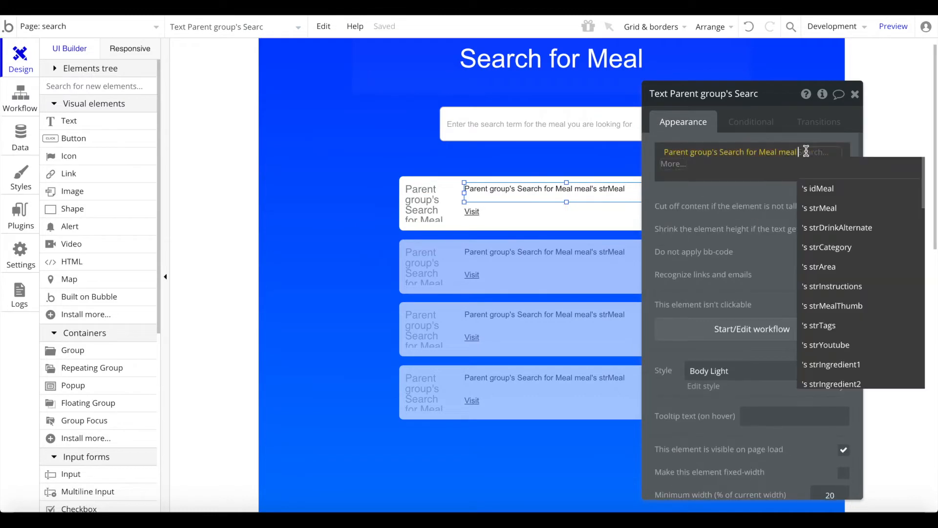
pyautogui.scroll(-4, 835, 271)
pyautogui.scroll(5, 835, 271)
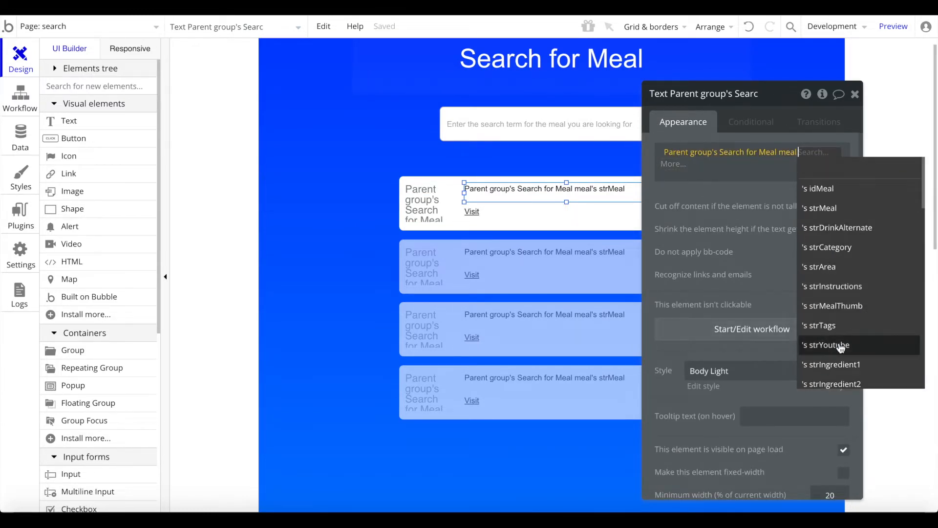
pyautogui.click(745, 182)
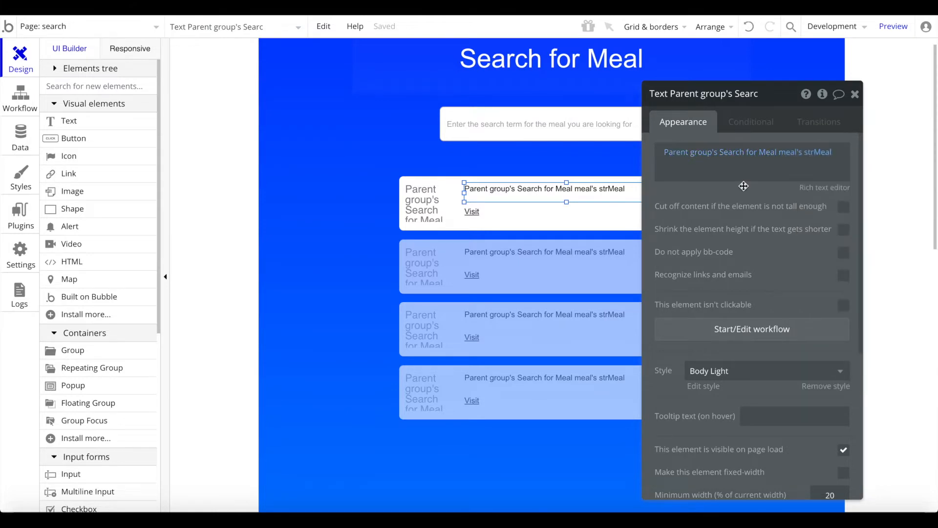
pyautogui.click(855, 94)
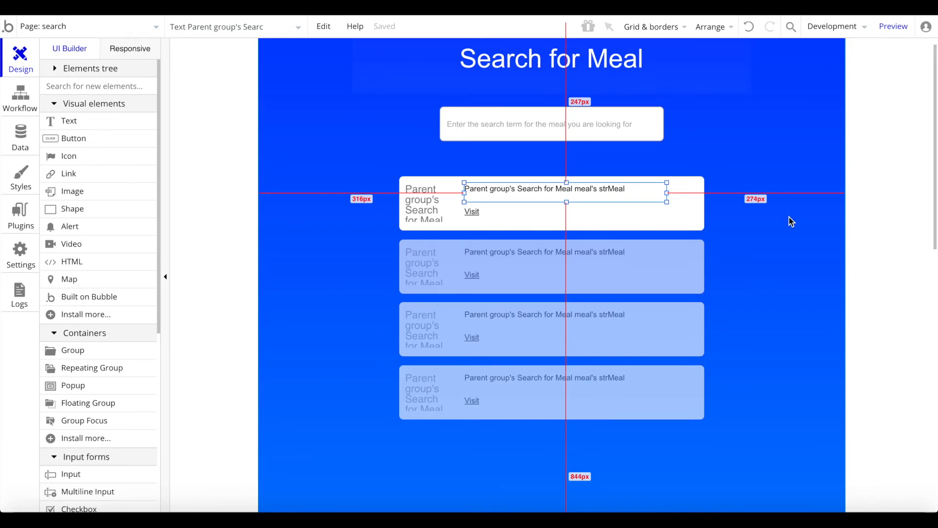
pyautogui.doubleClick(566, 191)
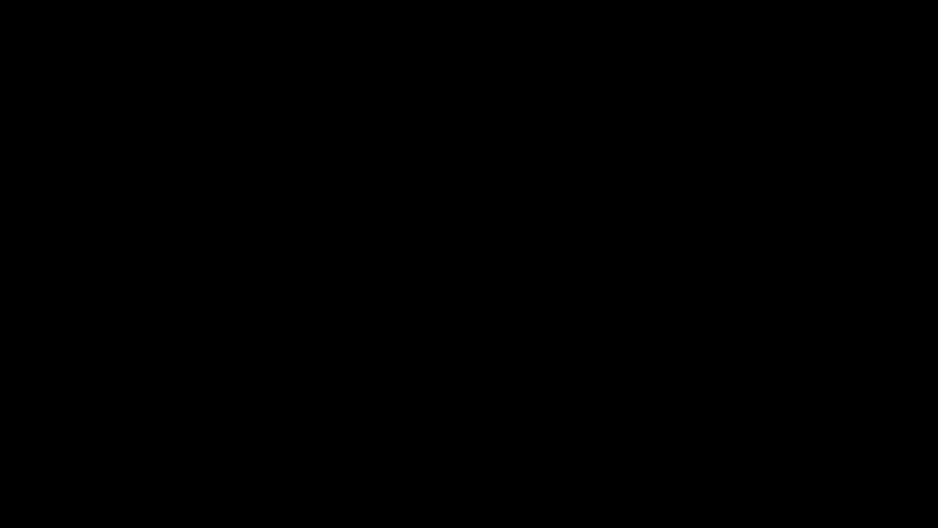